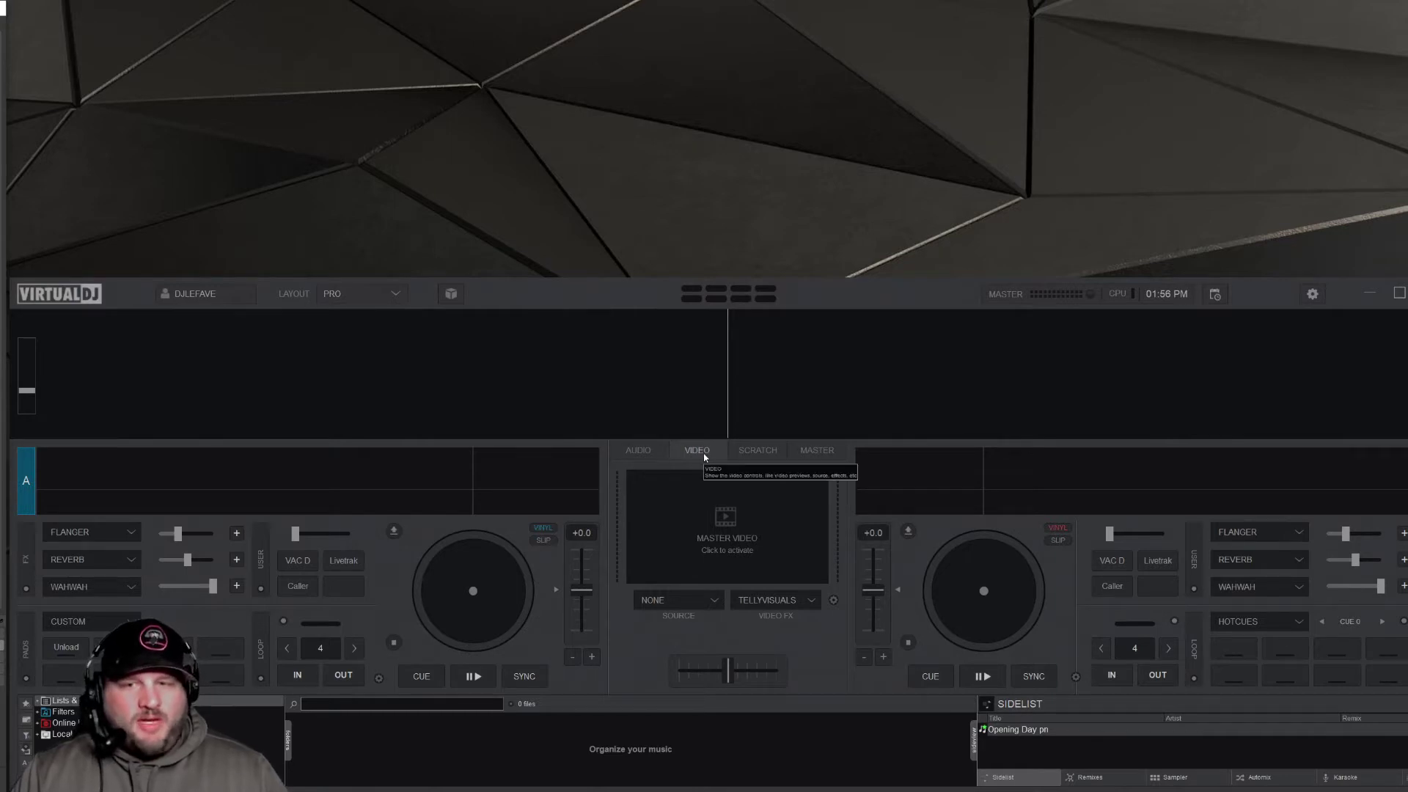
Activate TellyMedia as the master video effect and open its settings window
{"action": "left_click", "coordinate": [815, 602]}
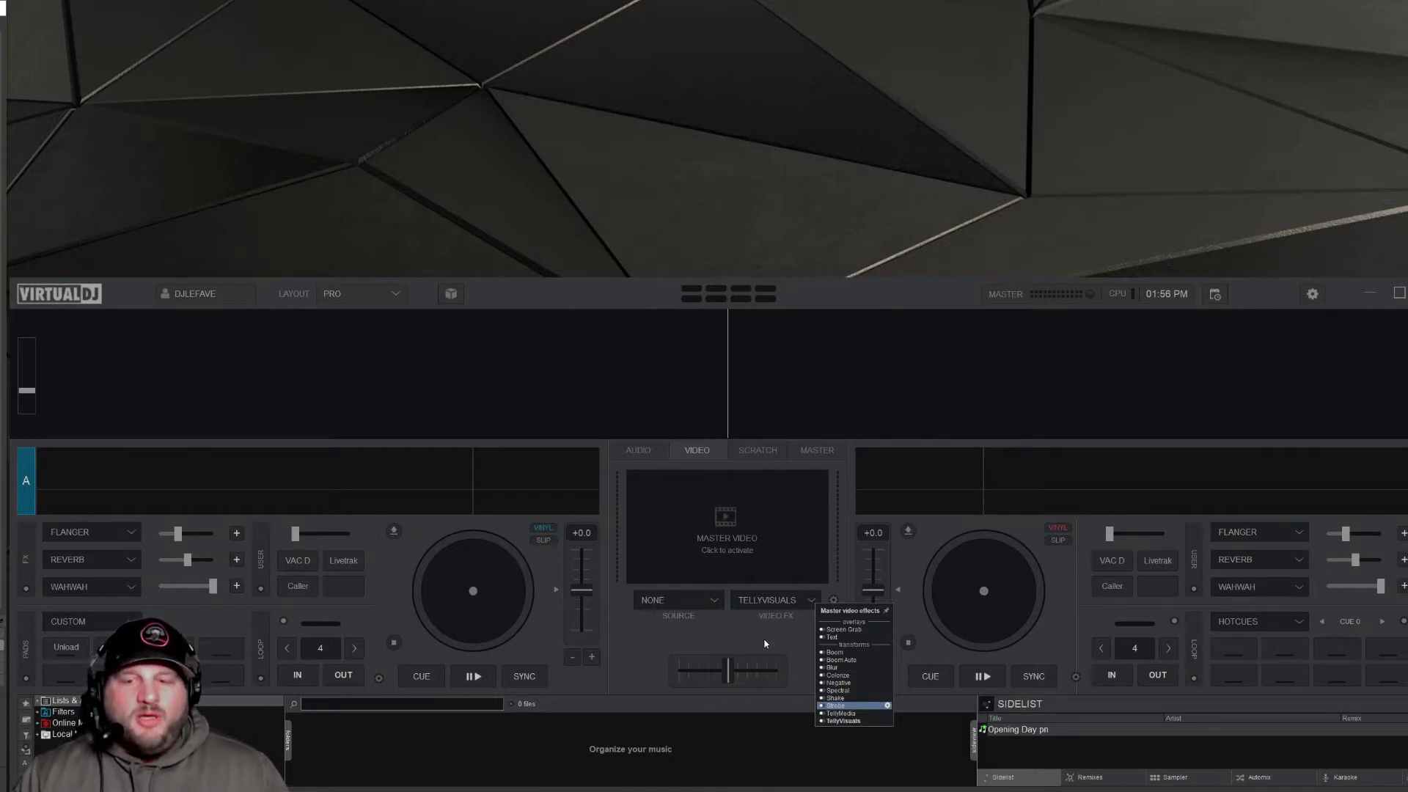
{"action": "left_click", "coordinate": [823, 715]}
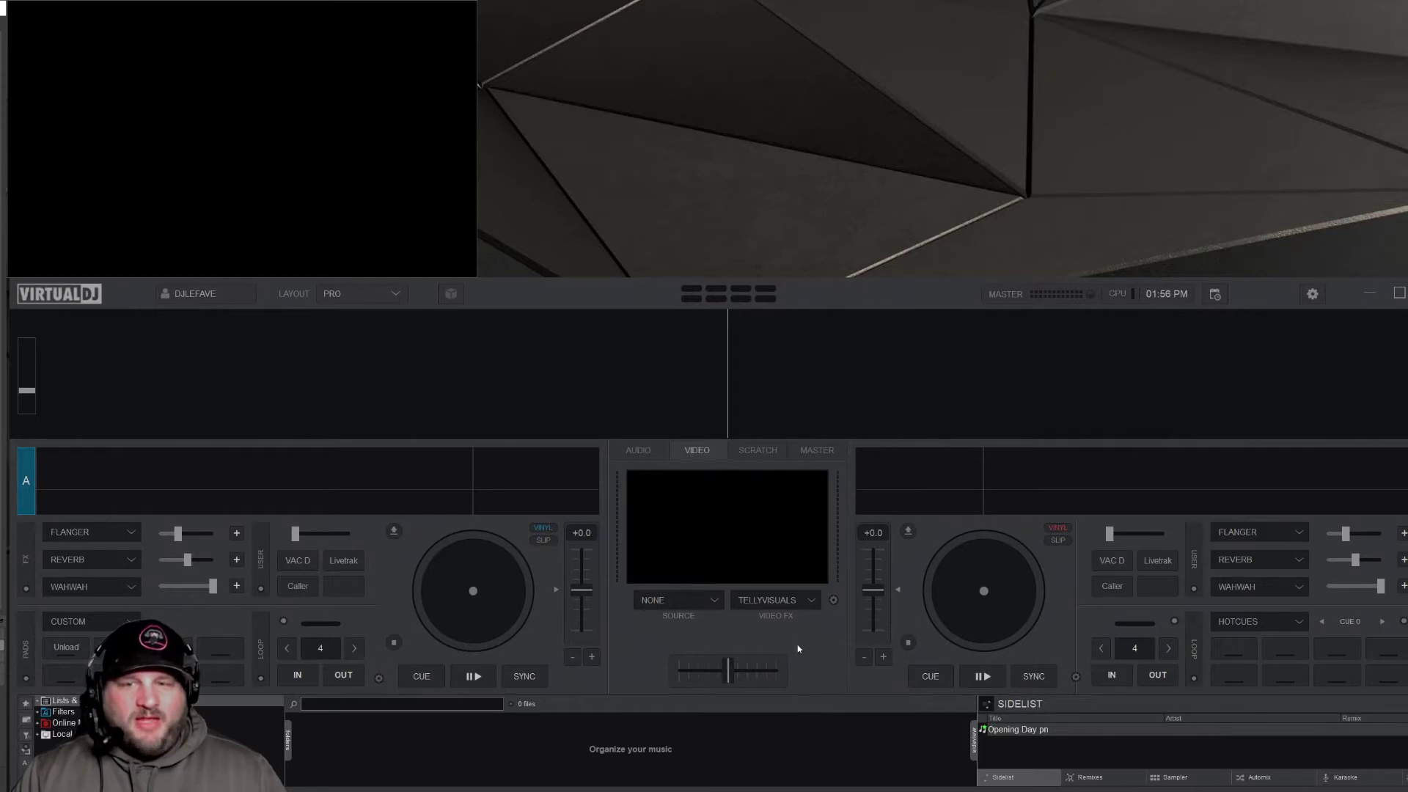
{"action": "left_click", "coordinate": [810, 600]}
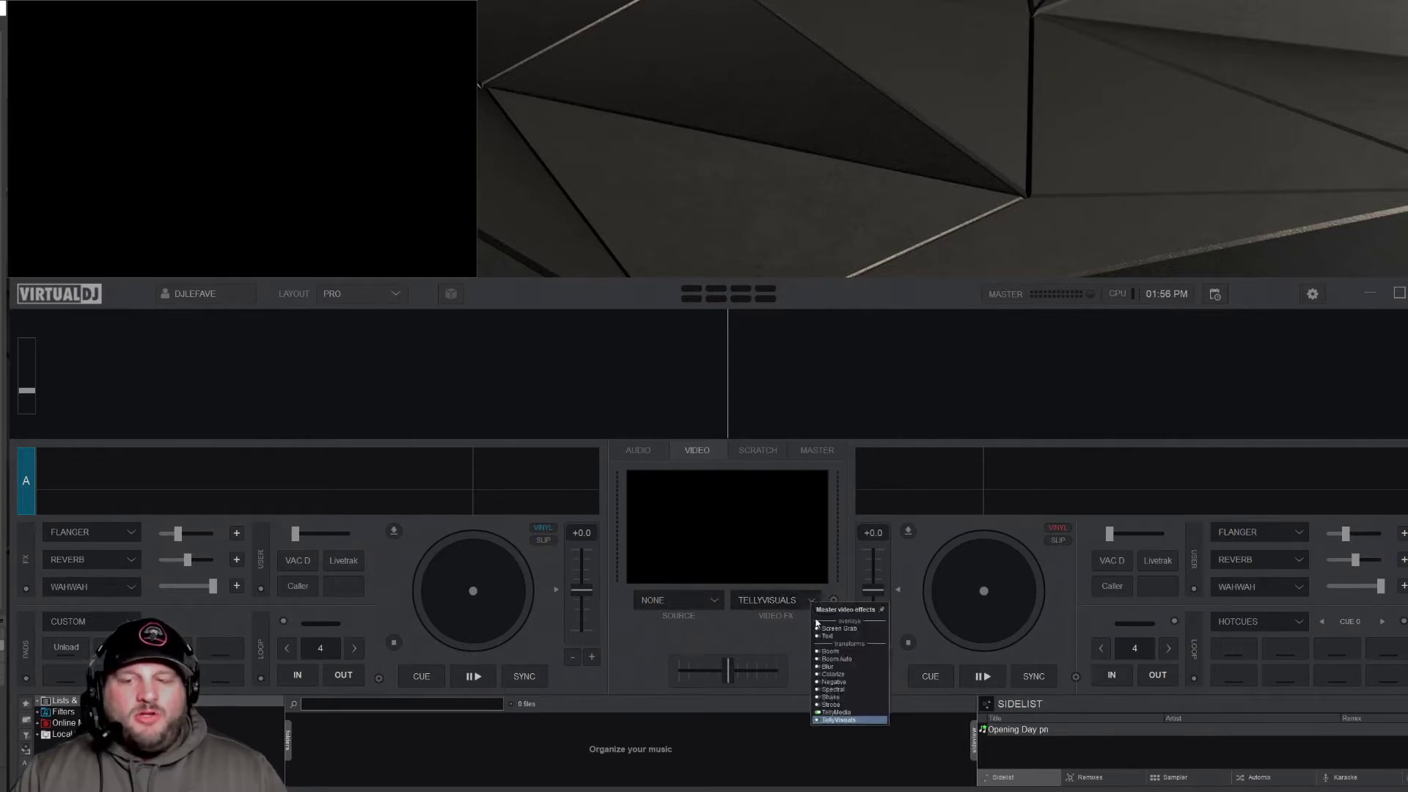
{"action": "left_click", "coordinate": [883, 715]}
{"action": "left_click", "coordinate": [813, 600]}
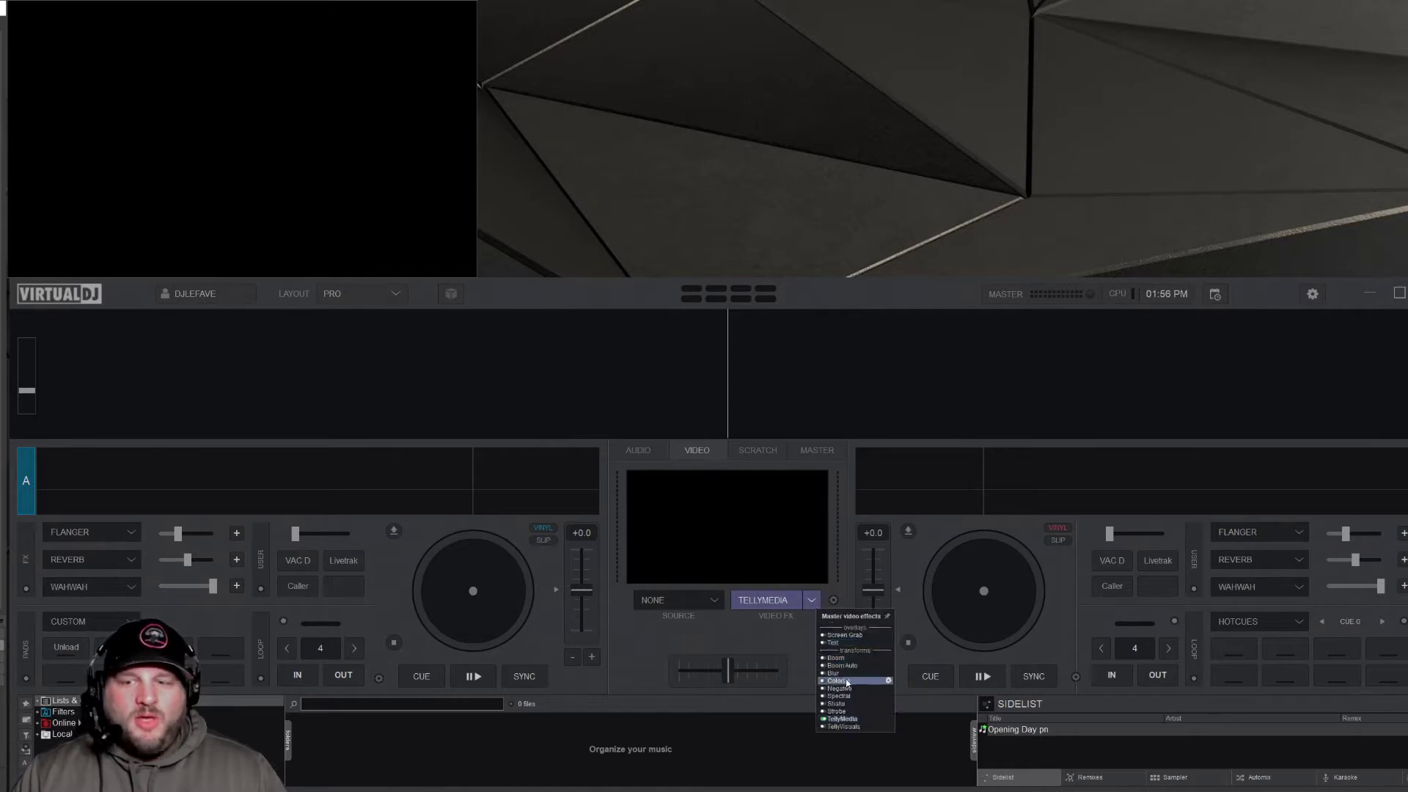
{"action": "left_click", "coordinate": [886, 720]}
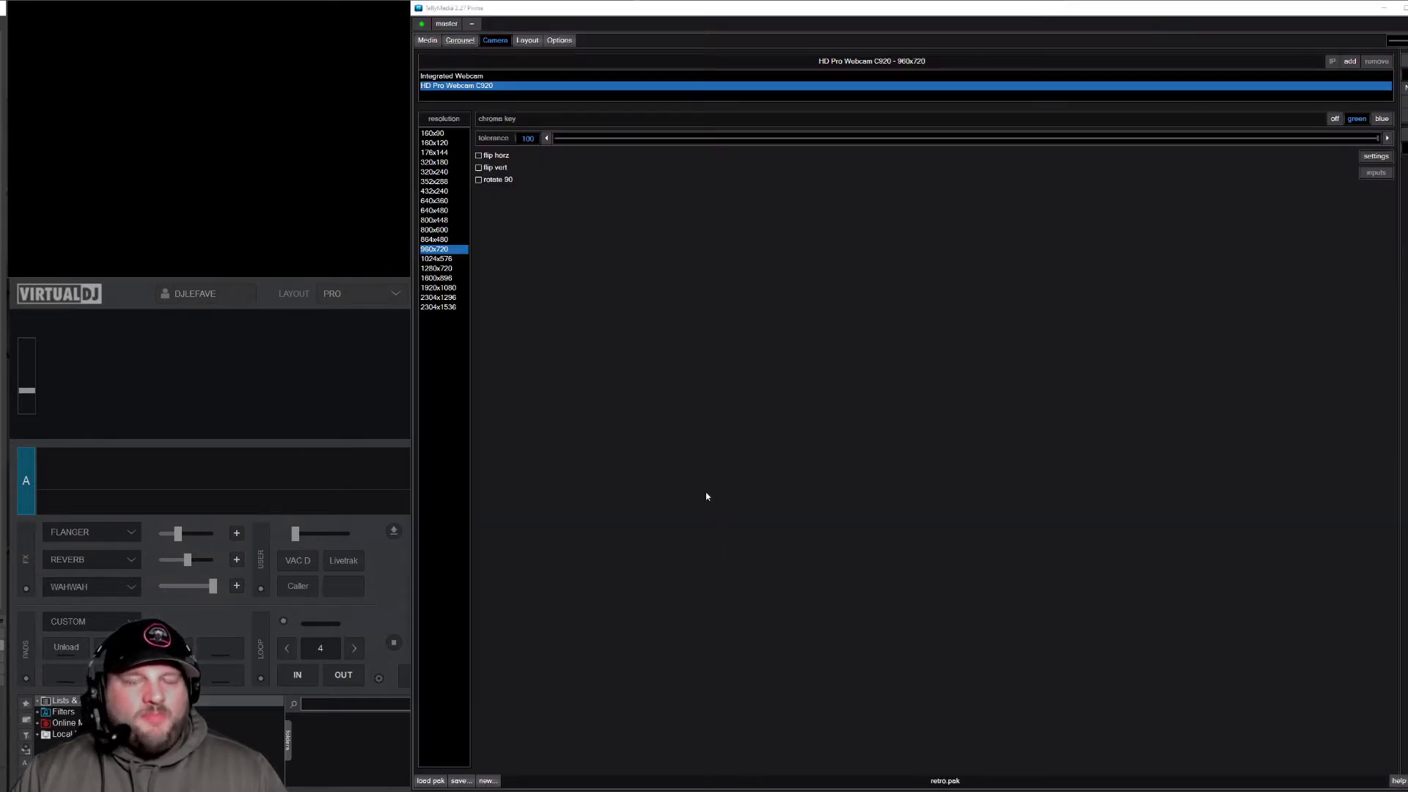
Look through TellyMedia's Media, Carousel, Camera, Layout and Options pages and browse its media banks
{"action": "left_click", "coordinate": [427, 41]}
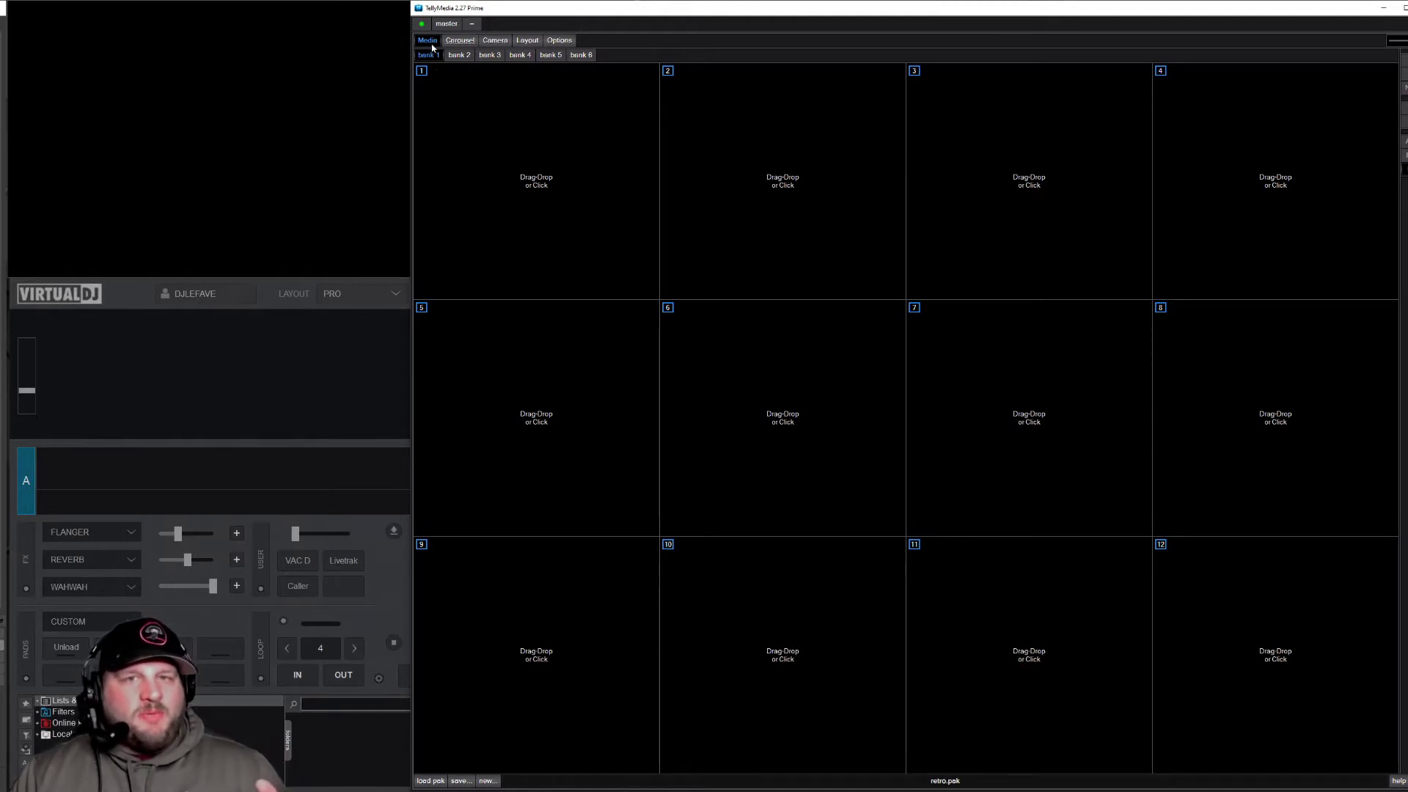
{"action": "left_click", "coordinate": [458, 42]}
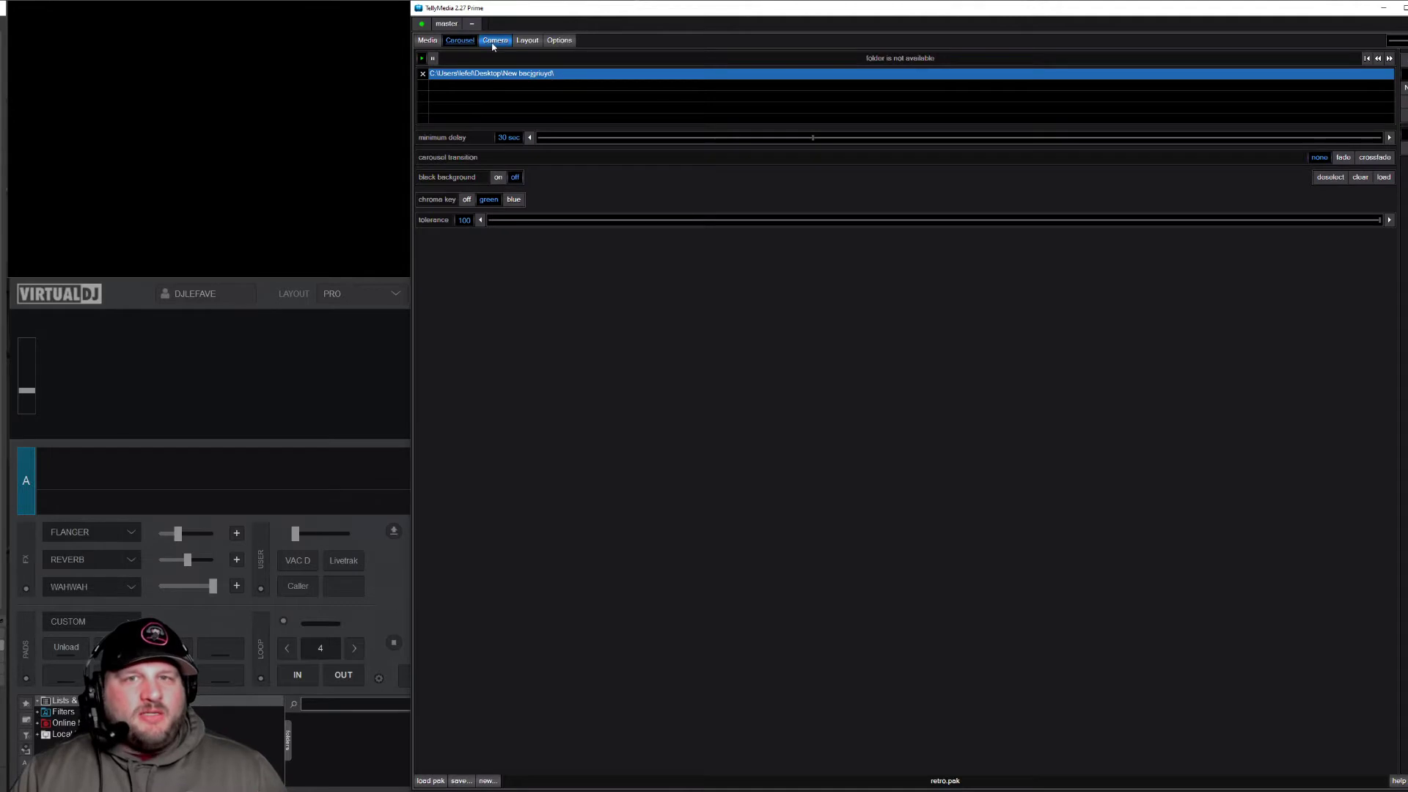
{"action": "left_click", "coordinate": [493, 44]}
{"action": "left_click", "coordinate": [526, 42]}
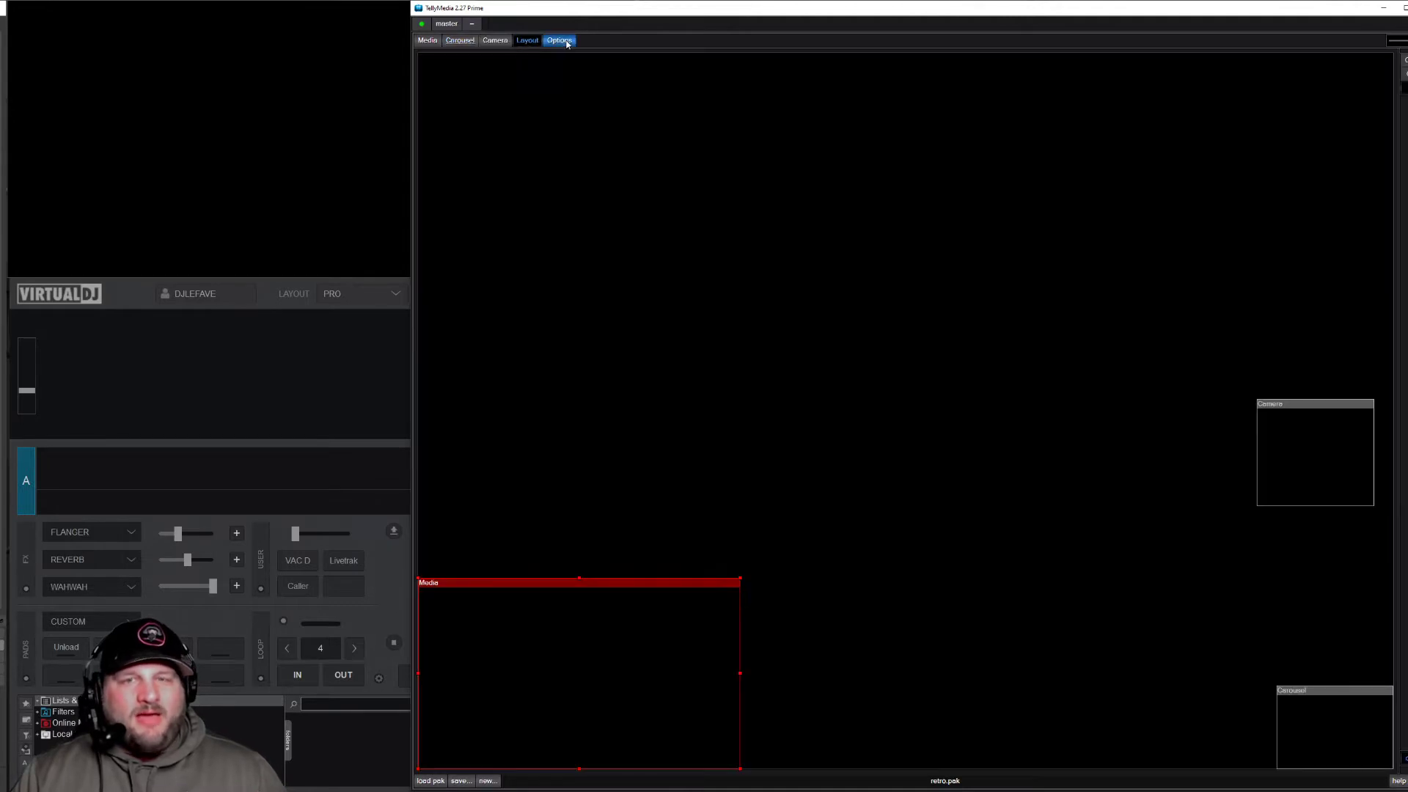
{"action": "left_click", "coordinate": [561, 41]}
{"action": "left_click", "coordinate": [430, 42]}
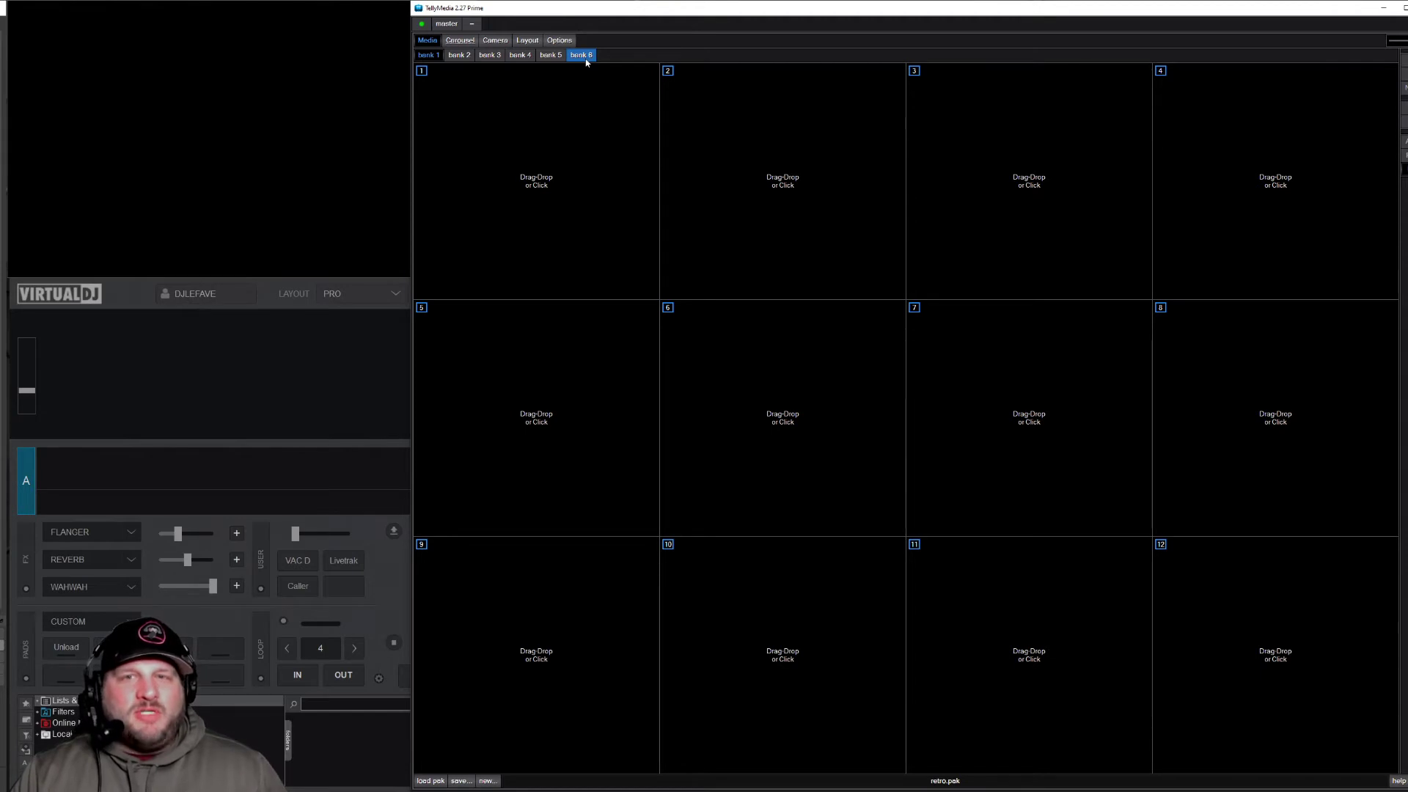
{"action": "left_click", "coordinate": [550, 55]}
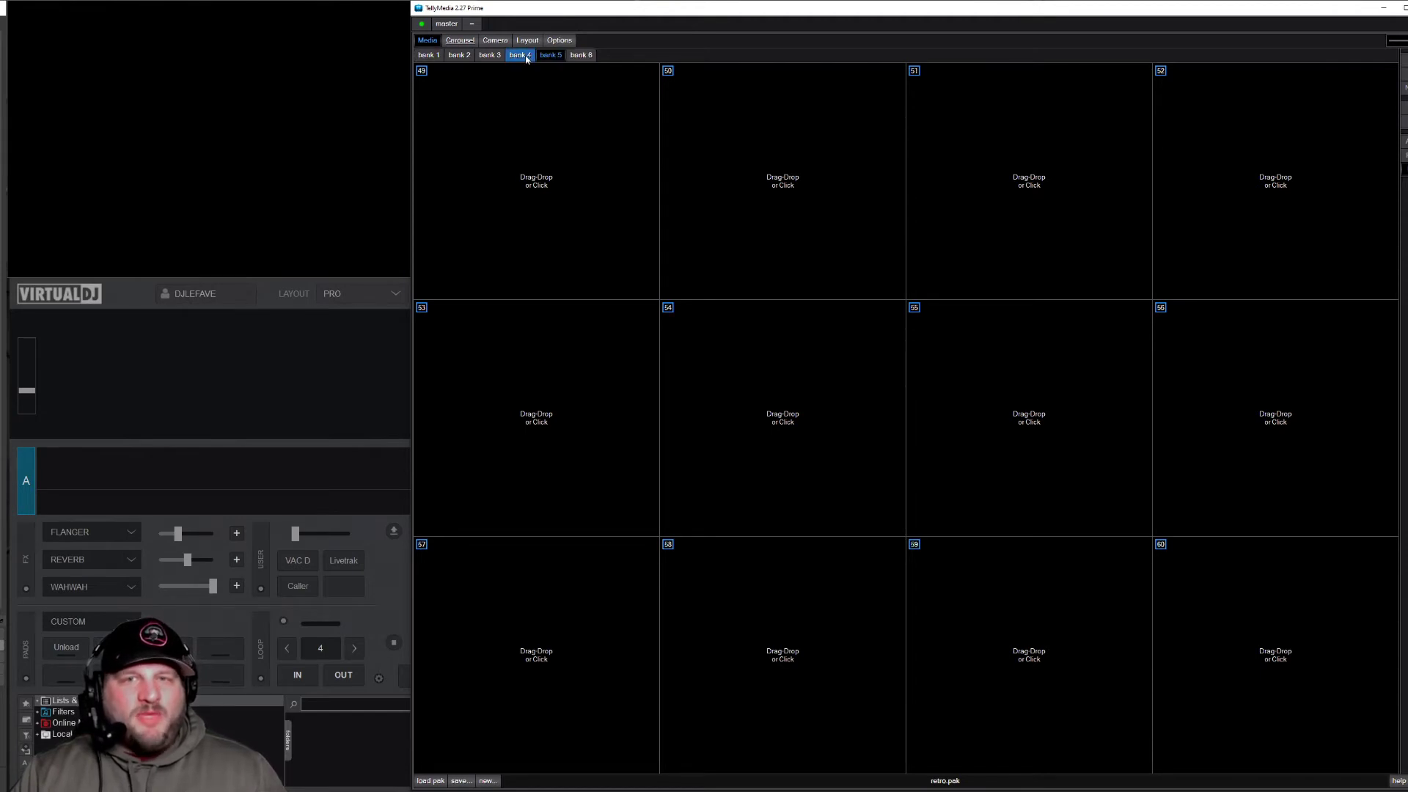
{"action": "left_click", "coordinate": [525, 56]}
{"action": "left_click", "coordinate": [497, 57]}
{"action": "left_click", "coordinate": [465, 57]}
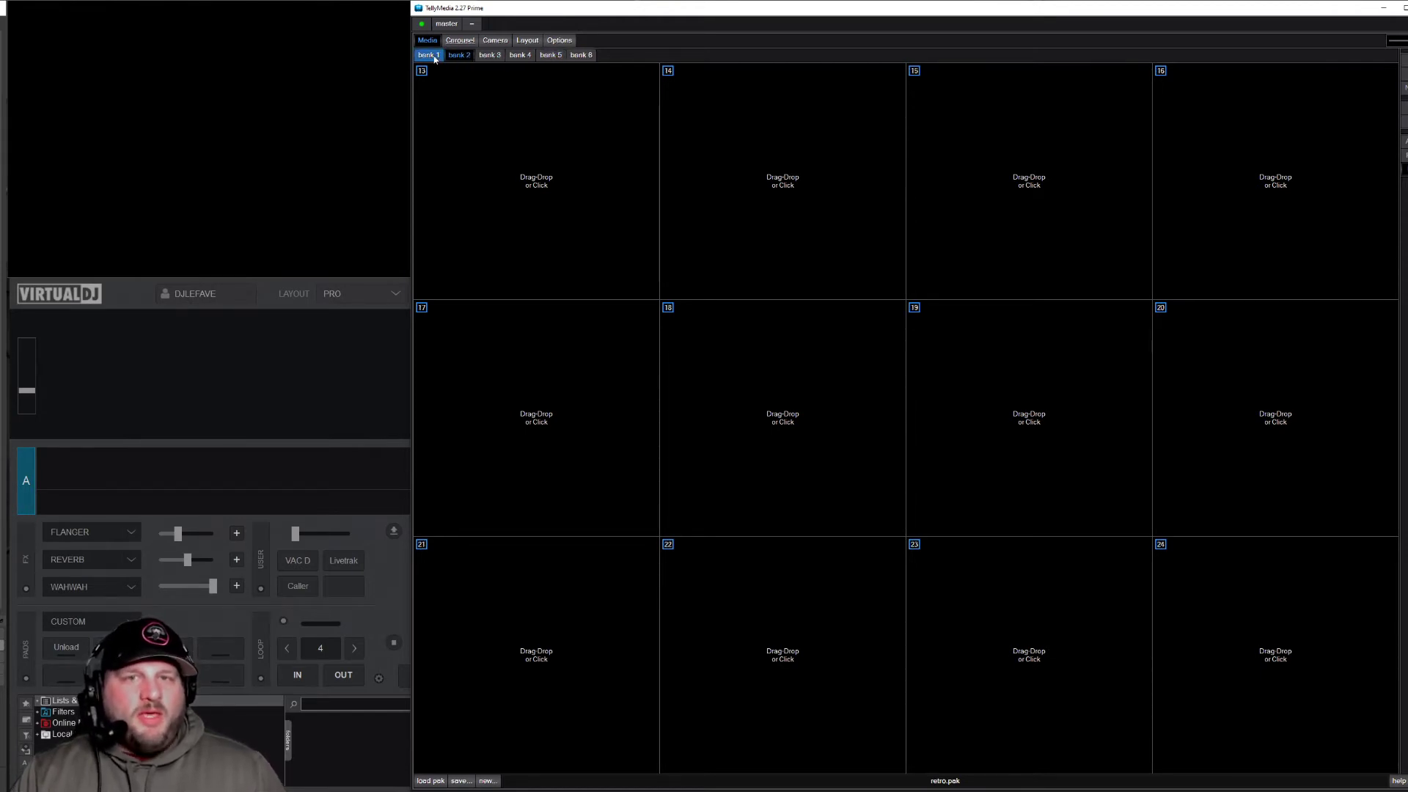
{"action": "left_click", "coordinate": [434, 57]}
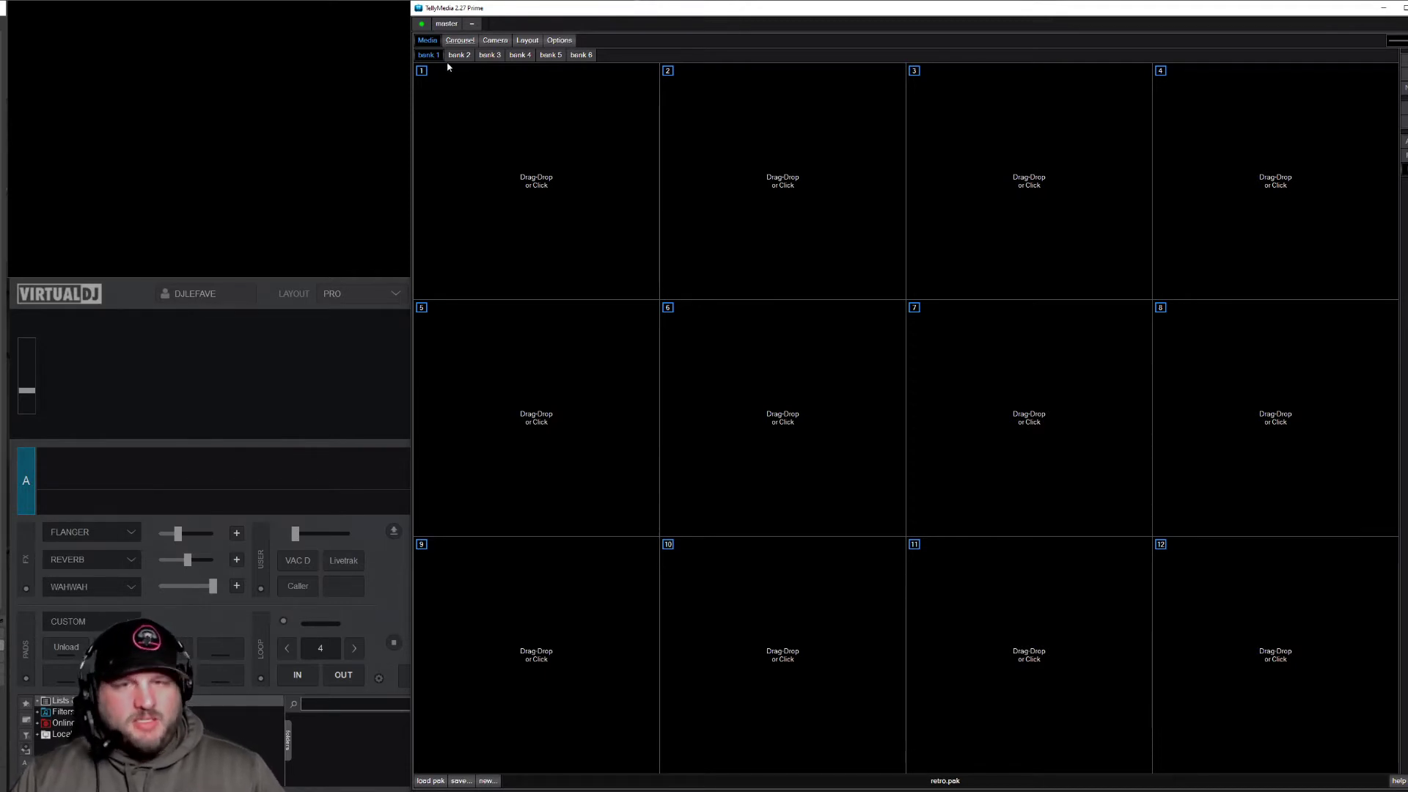
Remove the listed desktop folder from the TellyMedia carousel and confirm the removal
{"action": "left_click", "coordinate": [460, 41]}
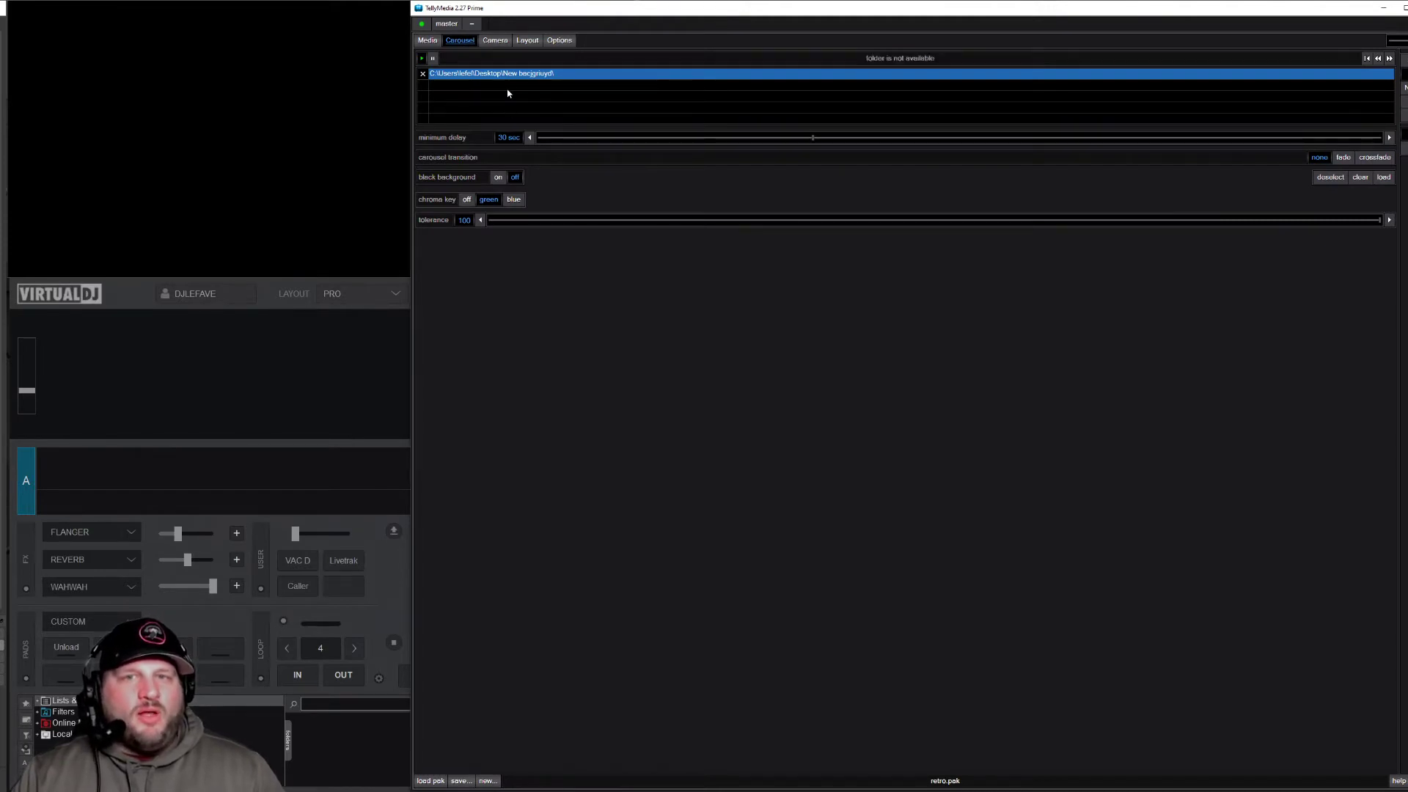
{"action": "left_click", "coordinate": [424, 75]}
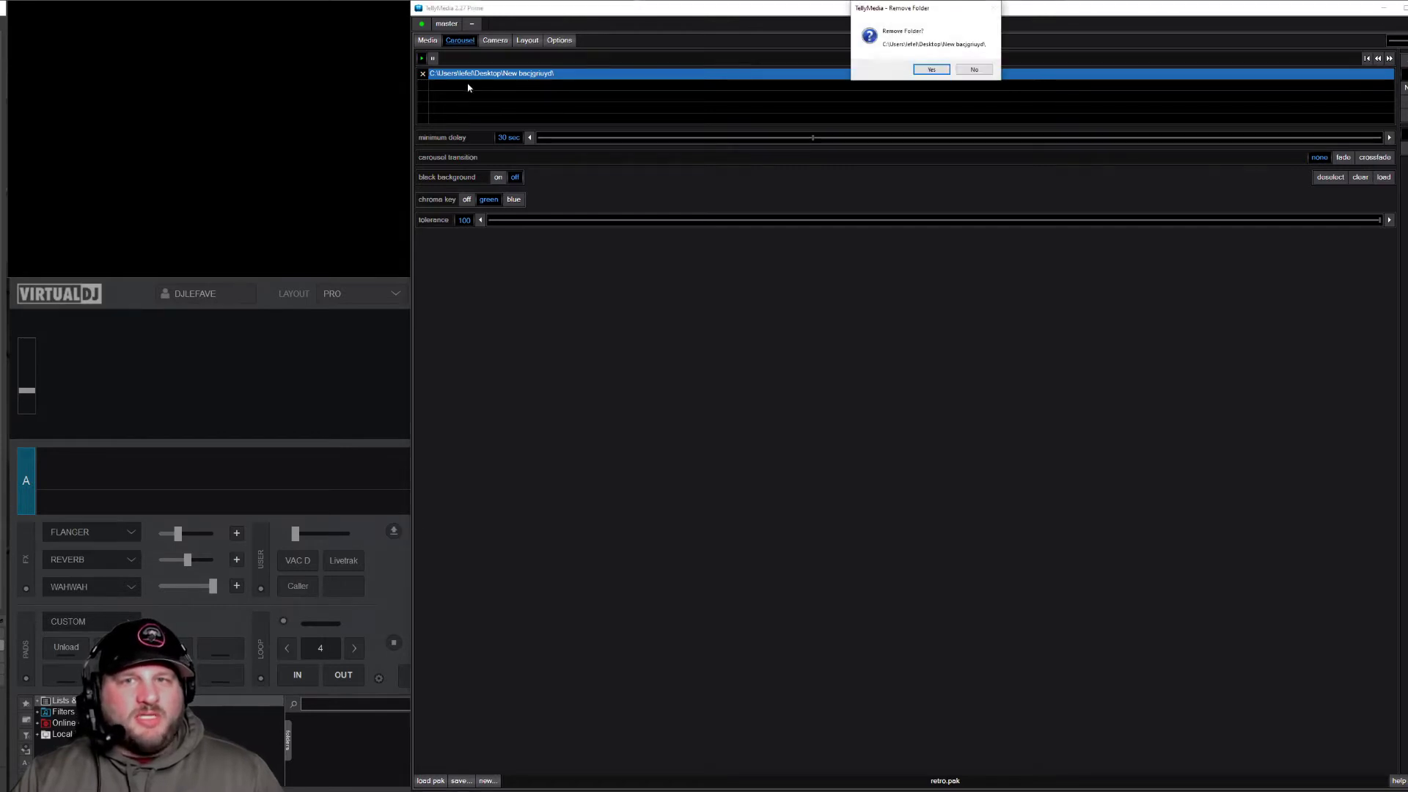
{"action": "left_click", "coordinate": [930, 71]}
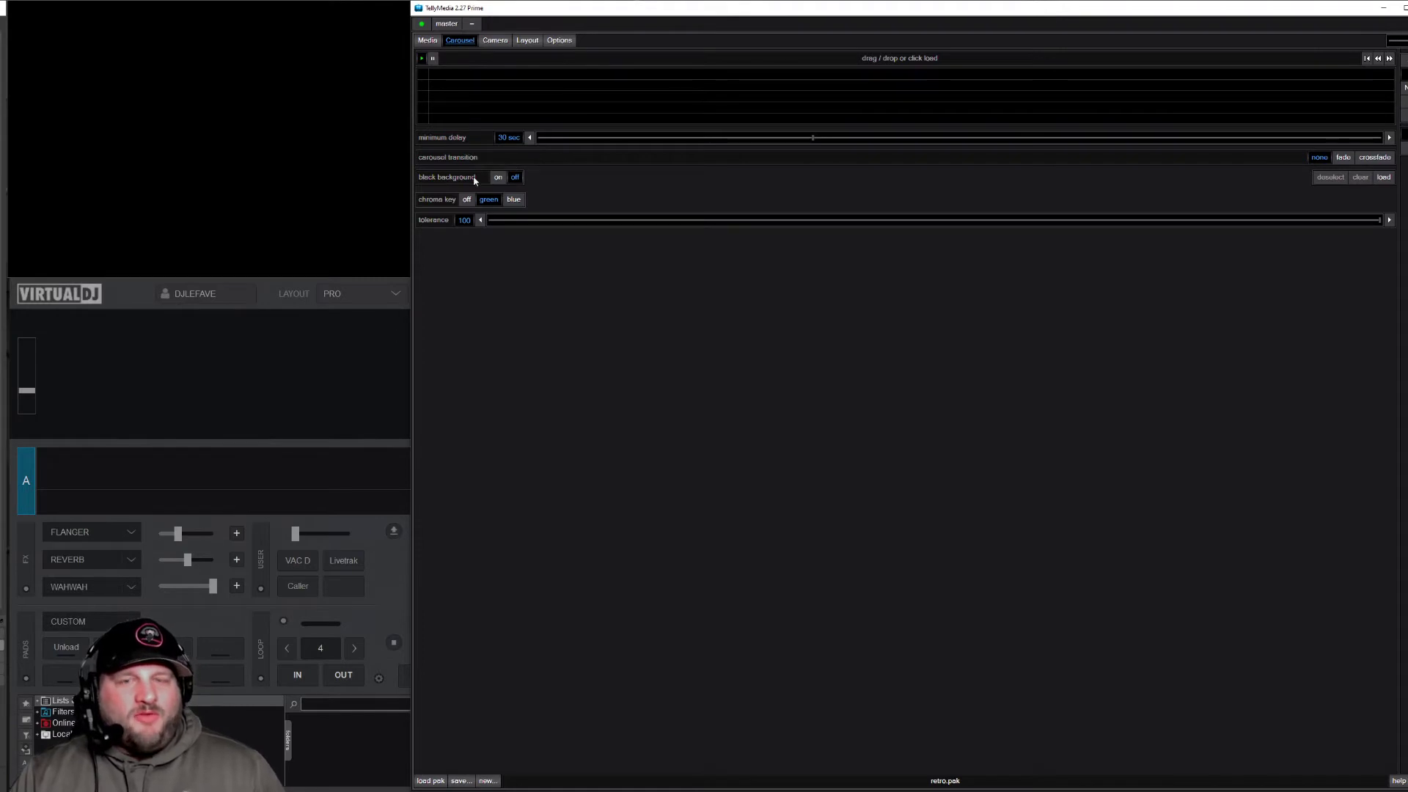
{"action": "left_click", "coordinate": [499, 178]}
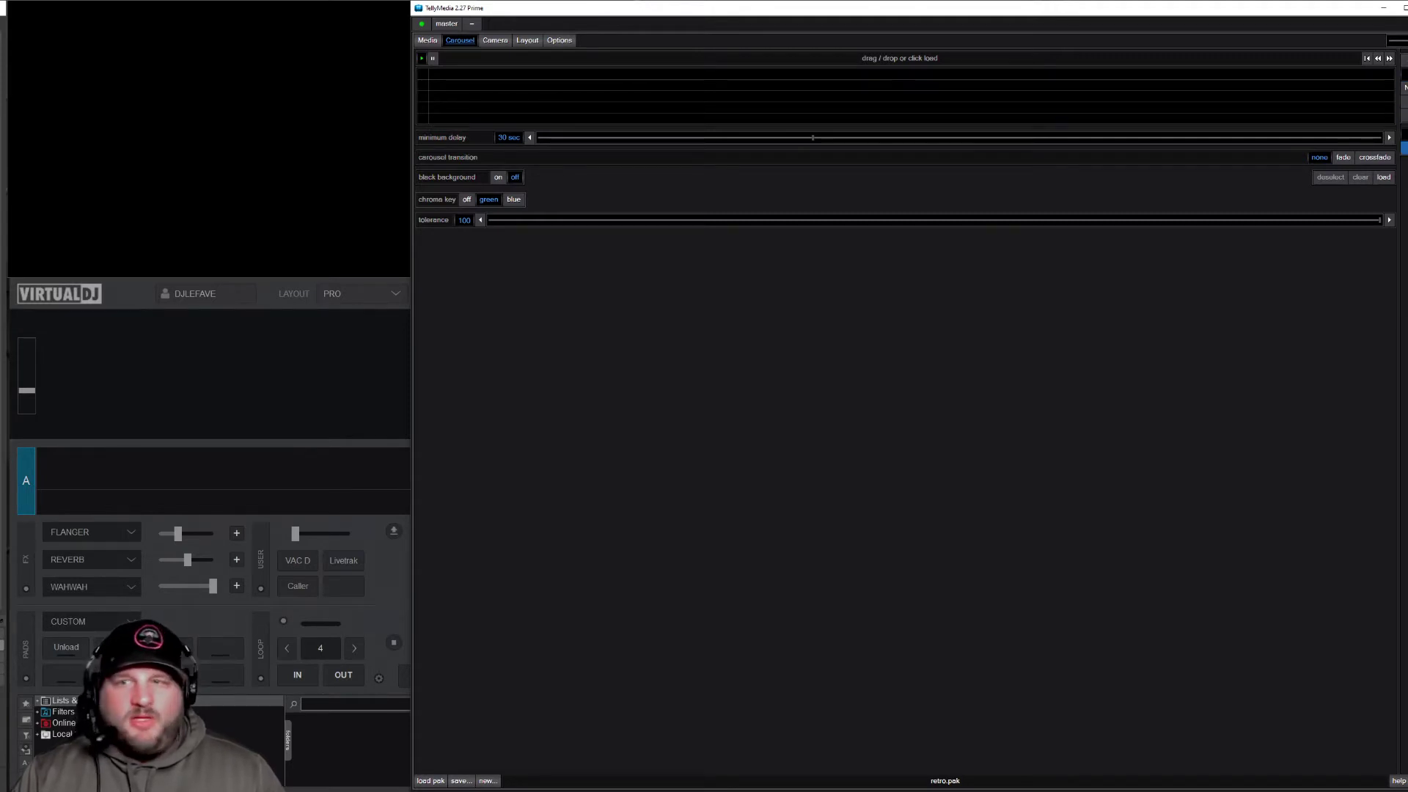
Reposition the Media, Camera and Carousel frames away from the edges of the TellyMedia layout and enlarge the Camera frame
{"action": "left_click", "coordinate": [495, 40]}
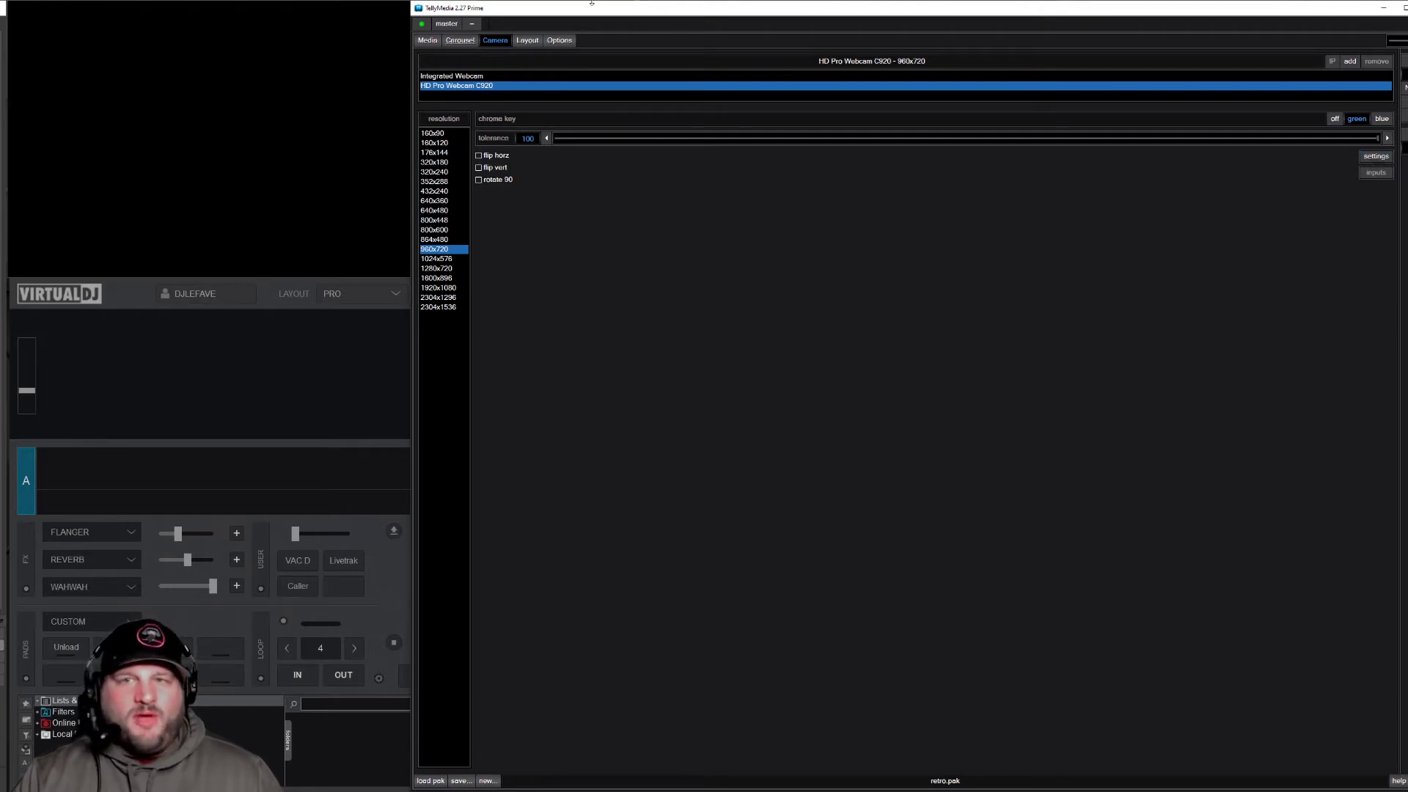
{"action": "left_click", "coordinate": [527, 41]}
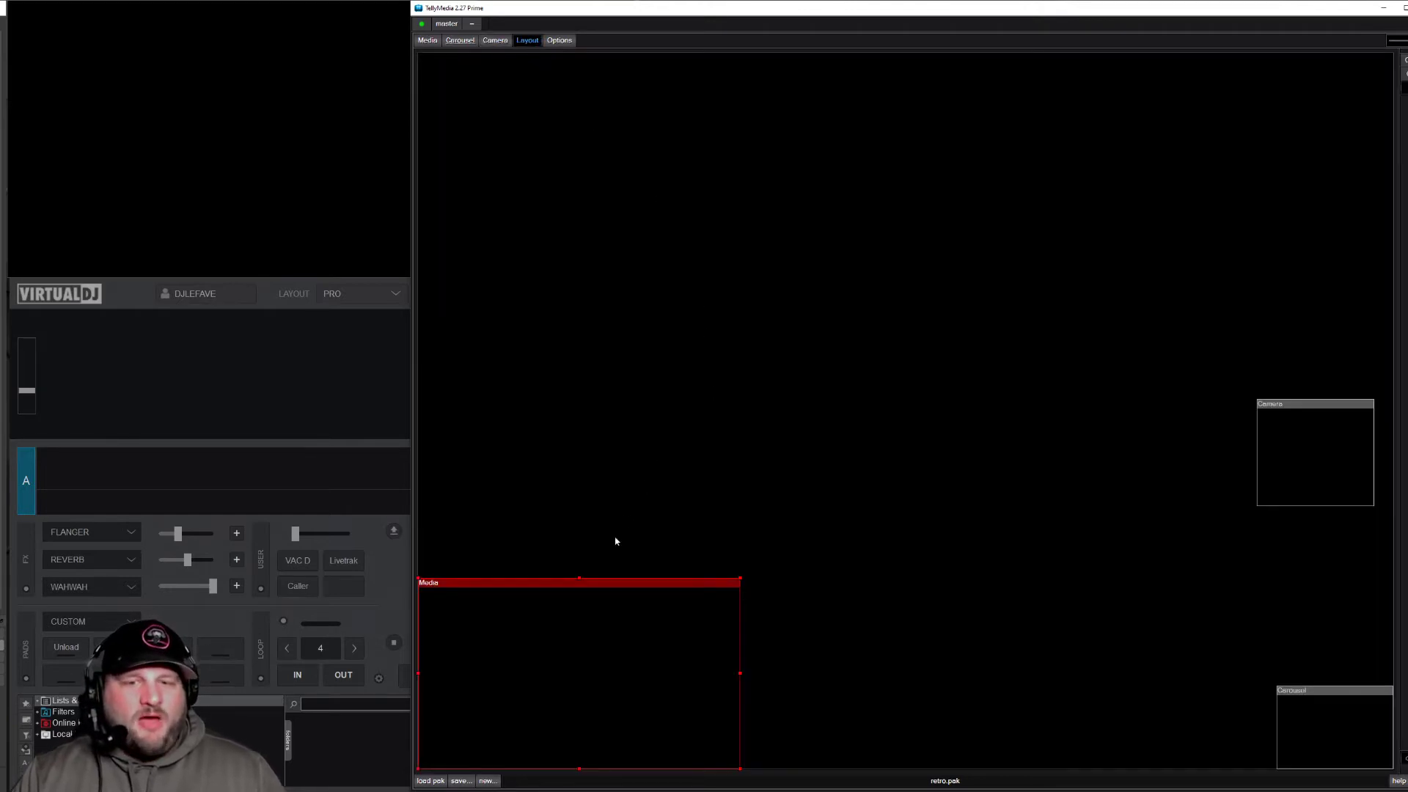
{"action": "left_click_drag", "start_coordinate": [615, 589], "coordinate": [773, 197]}
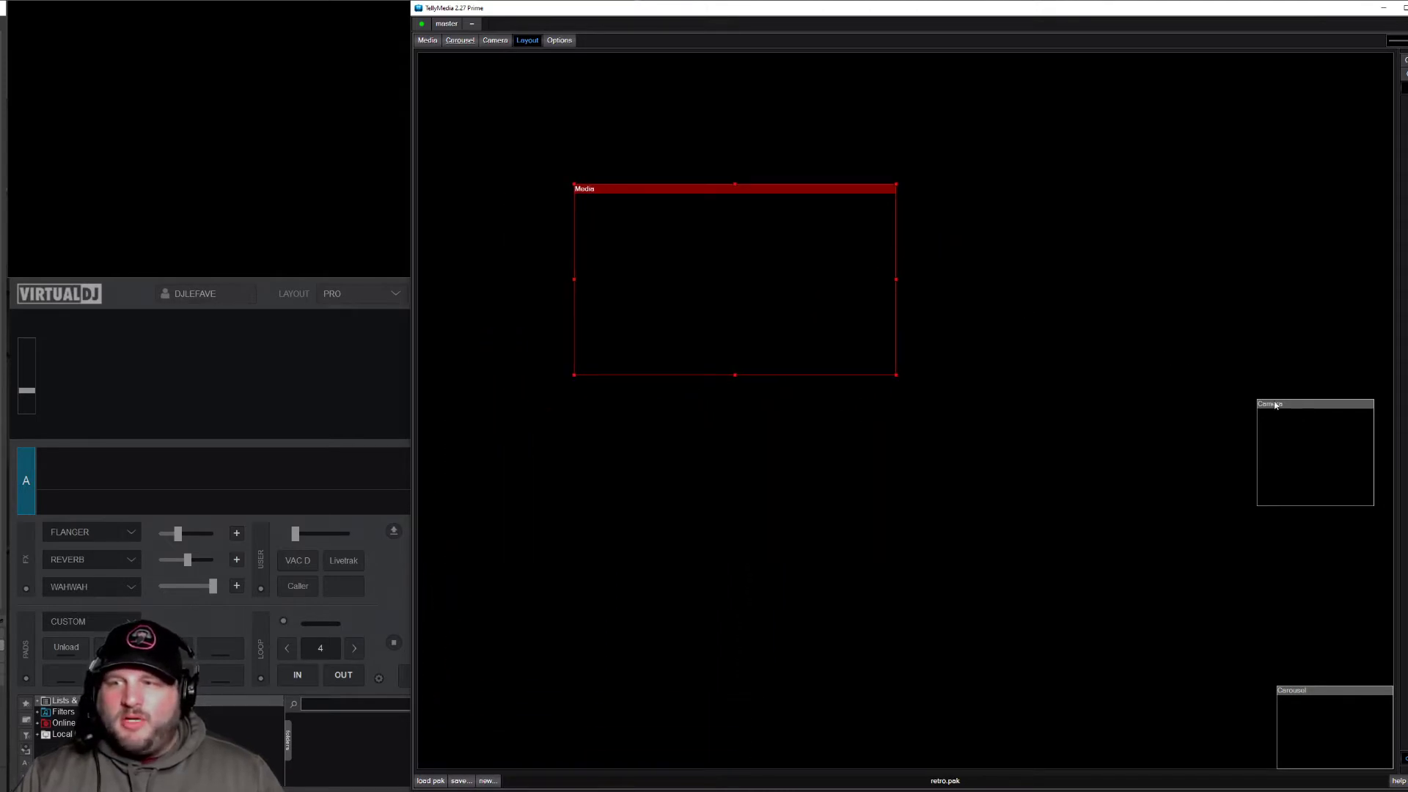
{"action": "left_click_drag", "start_coordinate": [1283, 407], "coordinate": [1137, 387]}
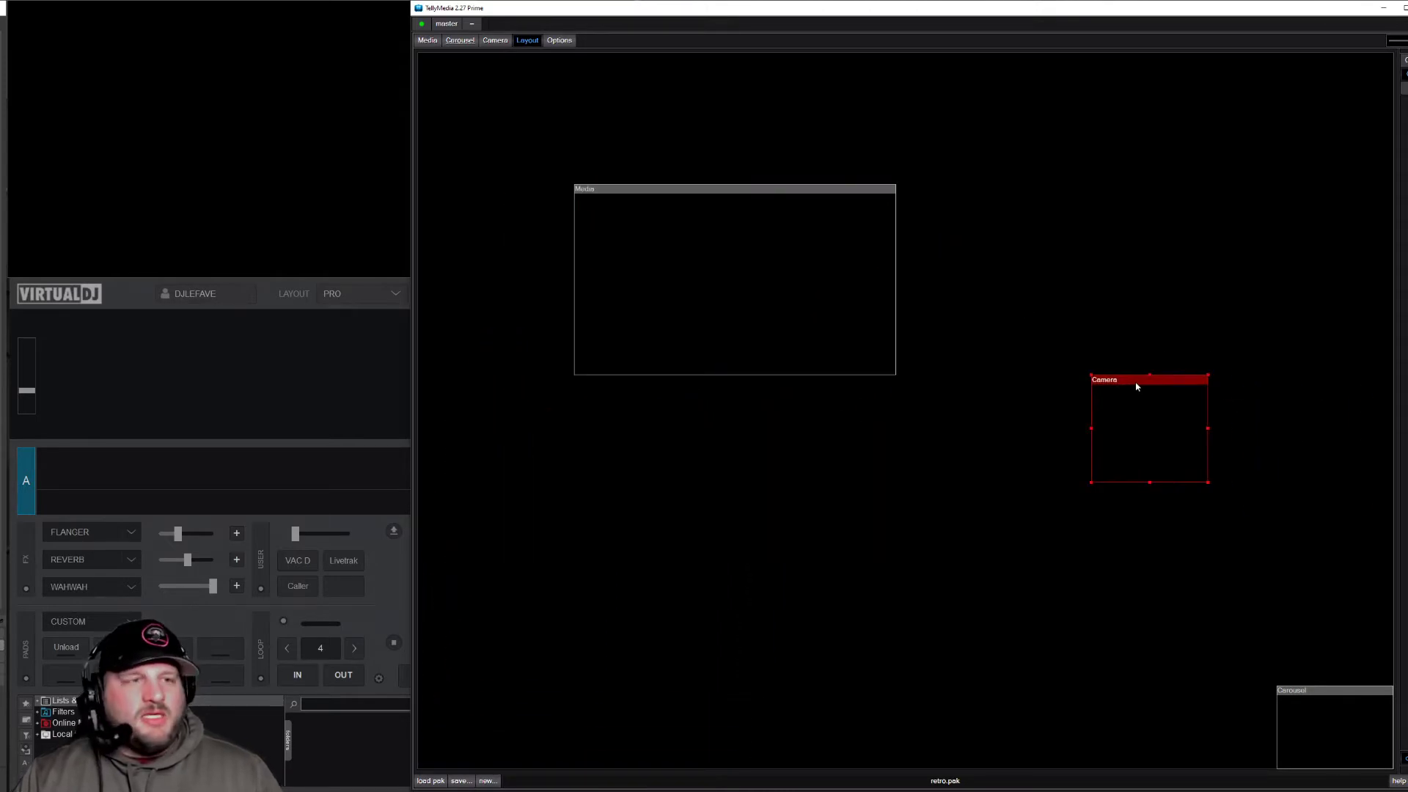
{"action": "left_click_drag", "start_coordinate": [1326, 691], "coordinate": [740, 506]}
{"action": "left_click", "coordinate": [1118, 389]}
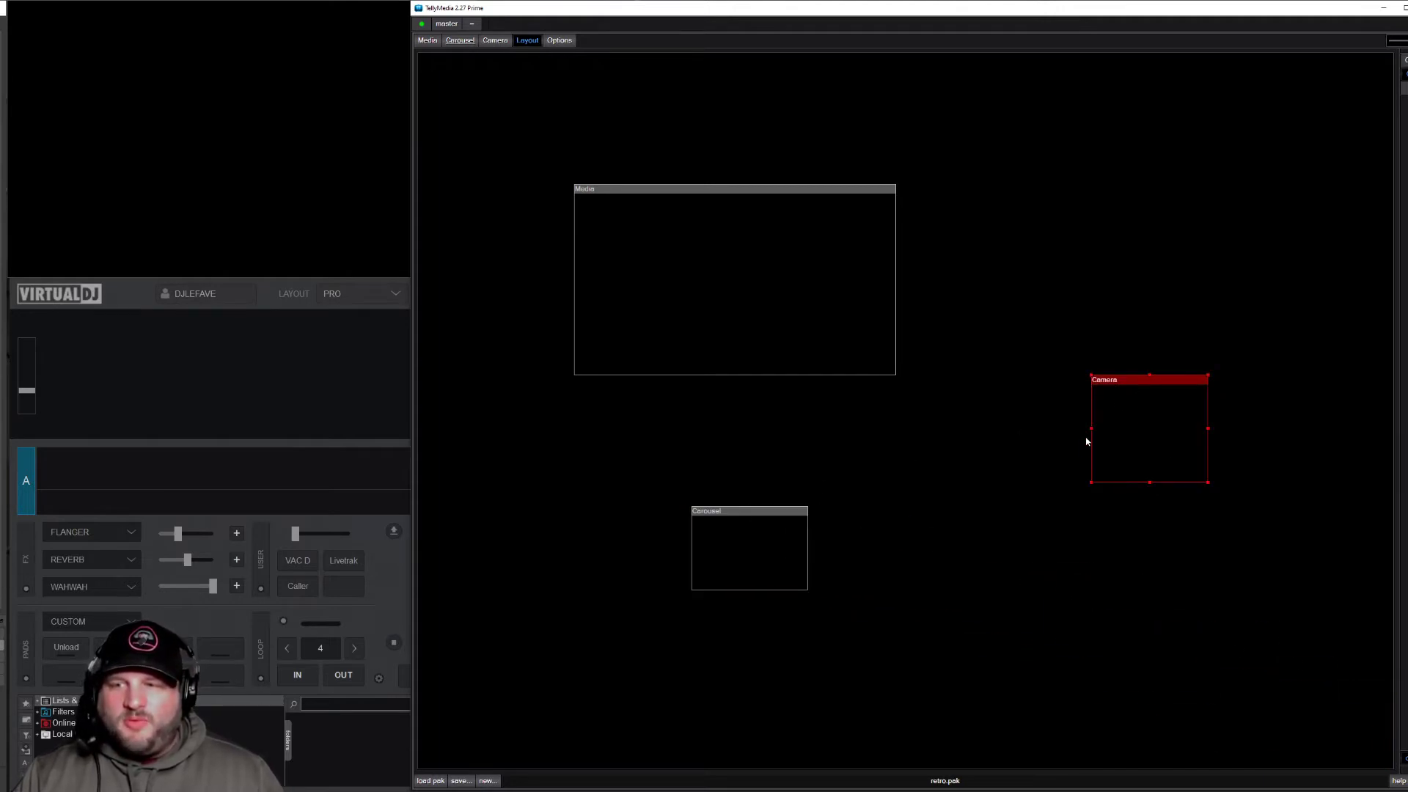
{"action": "left_click_drag", "start_coordinate": [1090, 484], "coordinate": [1044, 540]}
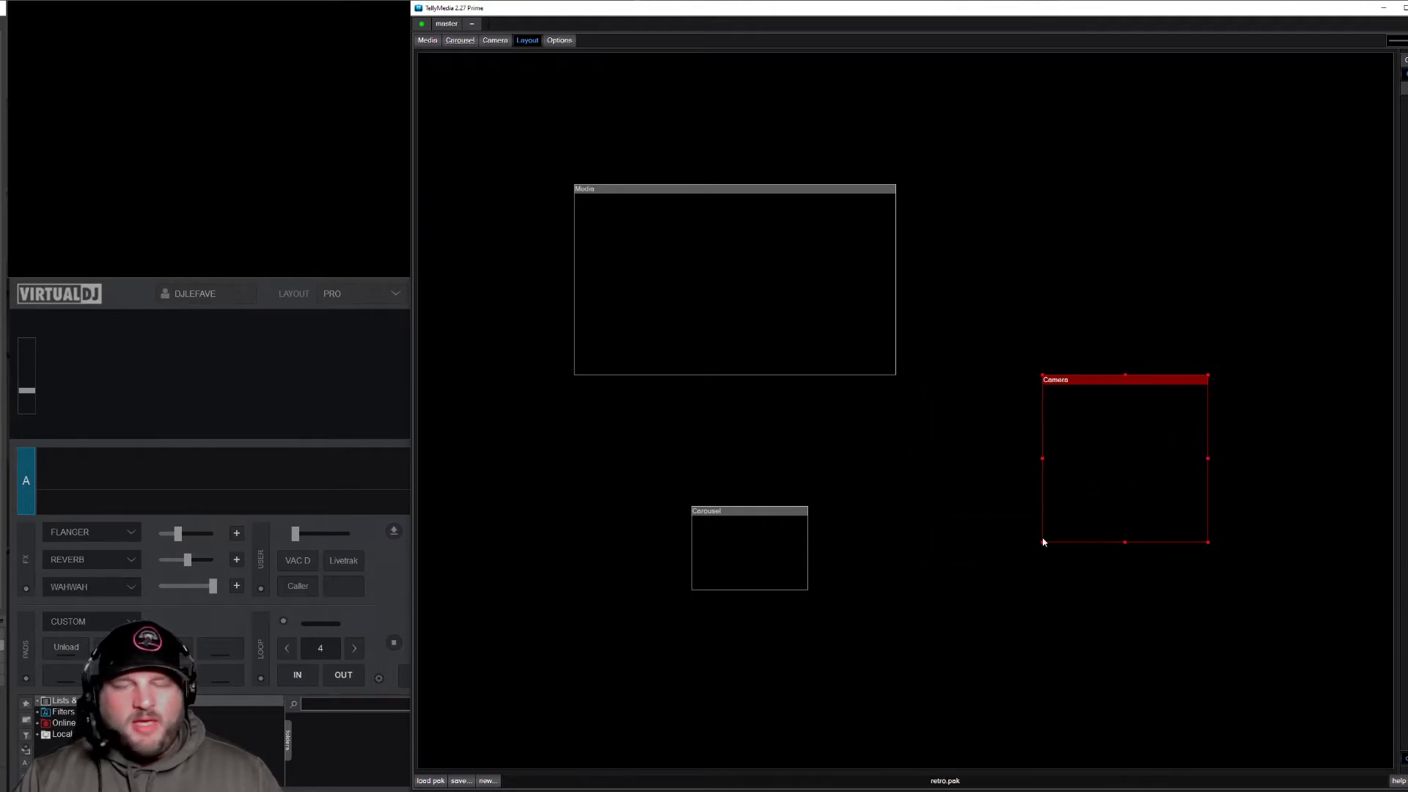
View the TellyMedia options, minimize its window and open the TellyVisuals window
{"action": "left_click", "coordinate": [569, 42]}
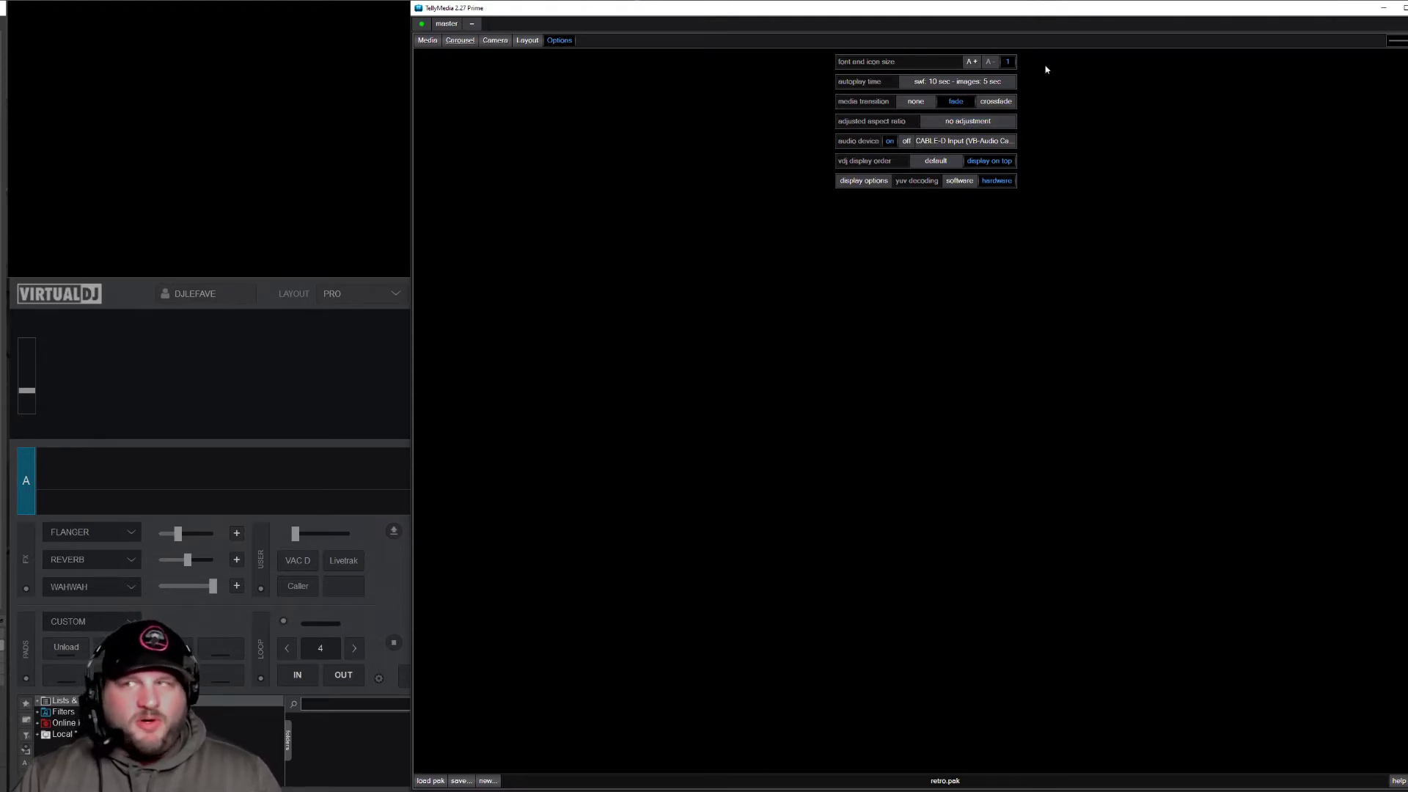
{"action": "left_click", "coordinate": [1379, 12]}
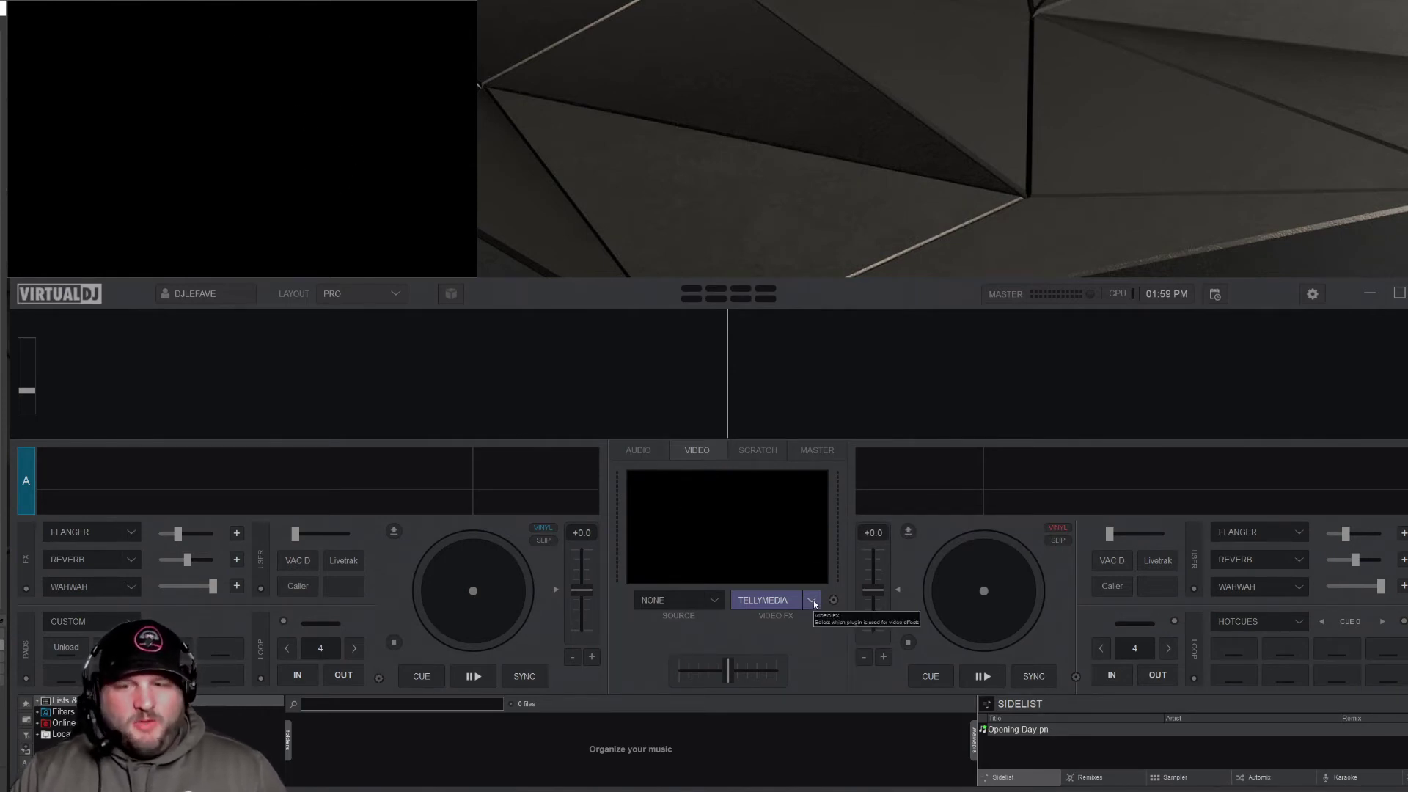
{"action": "left_click", "coordinate": [812, 602]}
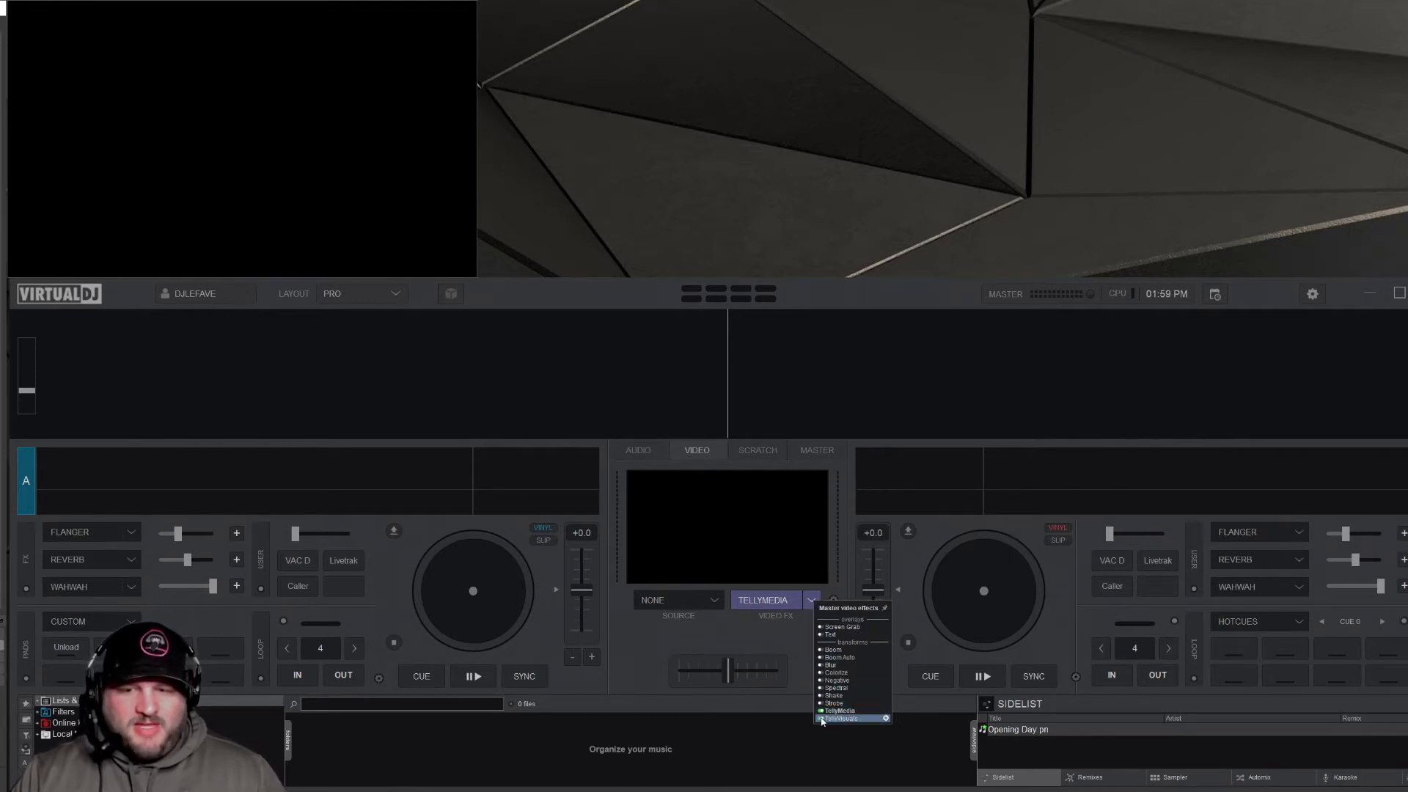
{"action": "left_click", "coordinate": [50, 789]}
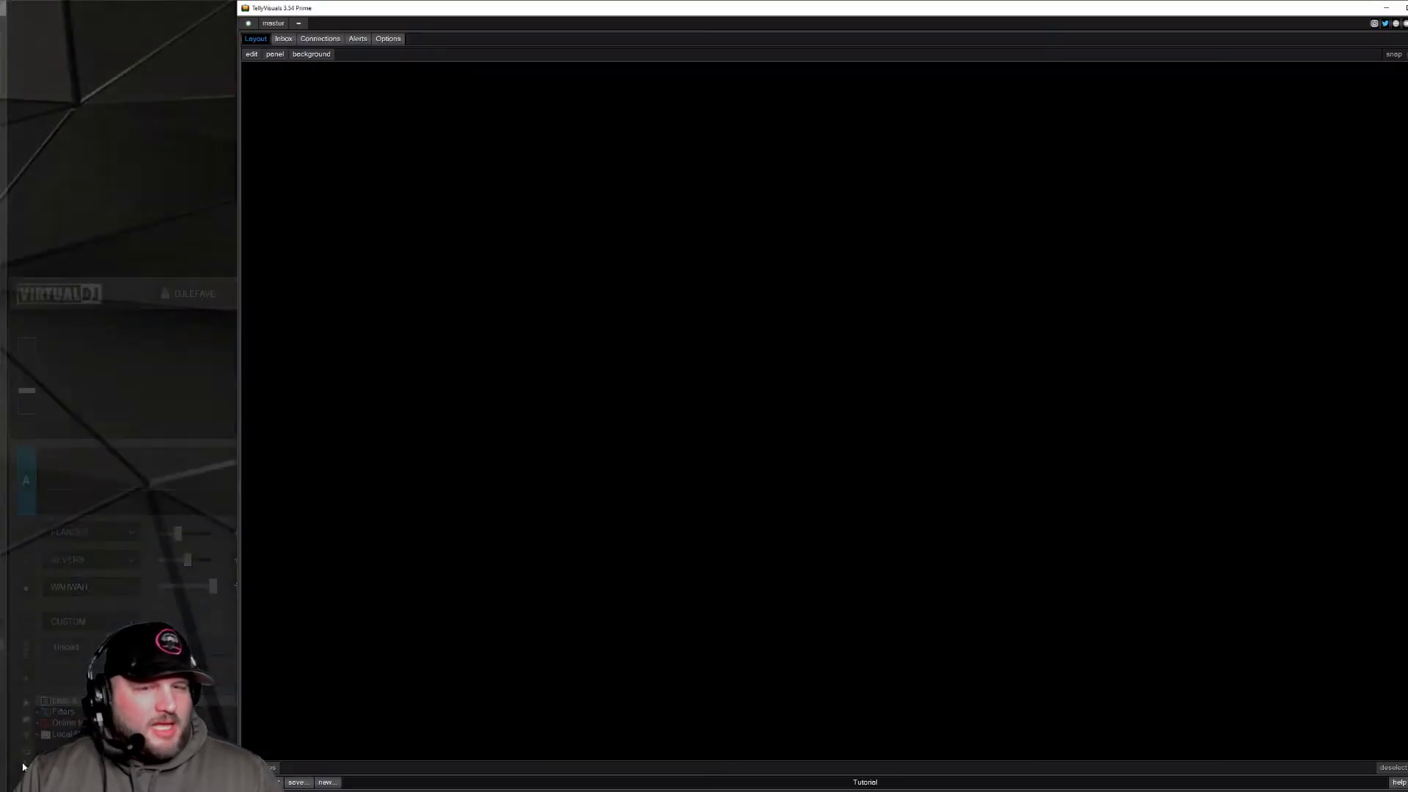
Switch to the Tutorial presentation in PowerPoint and clear the TellyVisuals and video output windows covering it
{"action": "left_click", "coordinate": [21, 764]}
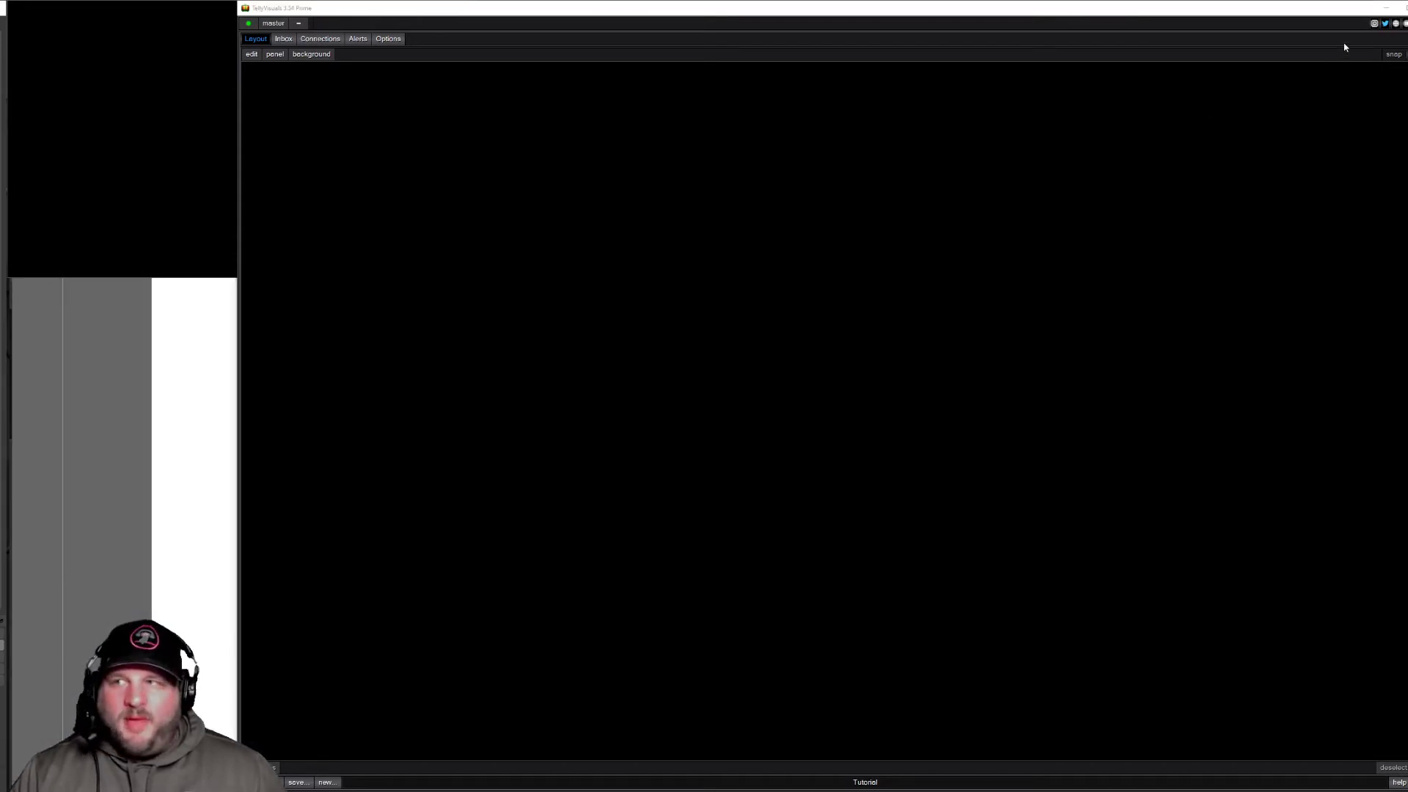
{"action": "left_click", "coordinate": [1385, 8]}
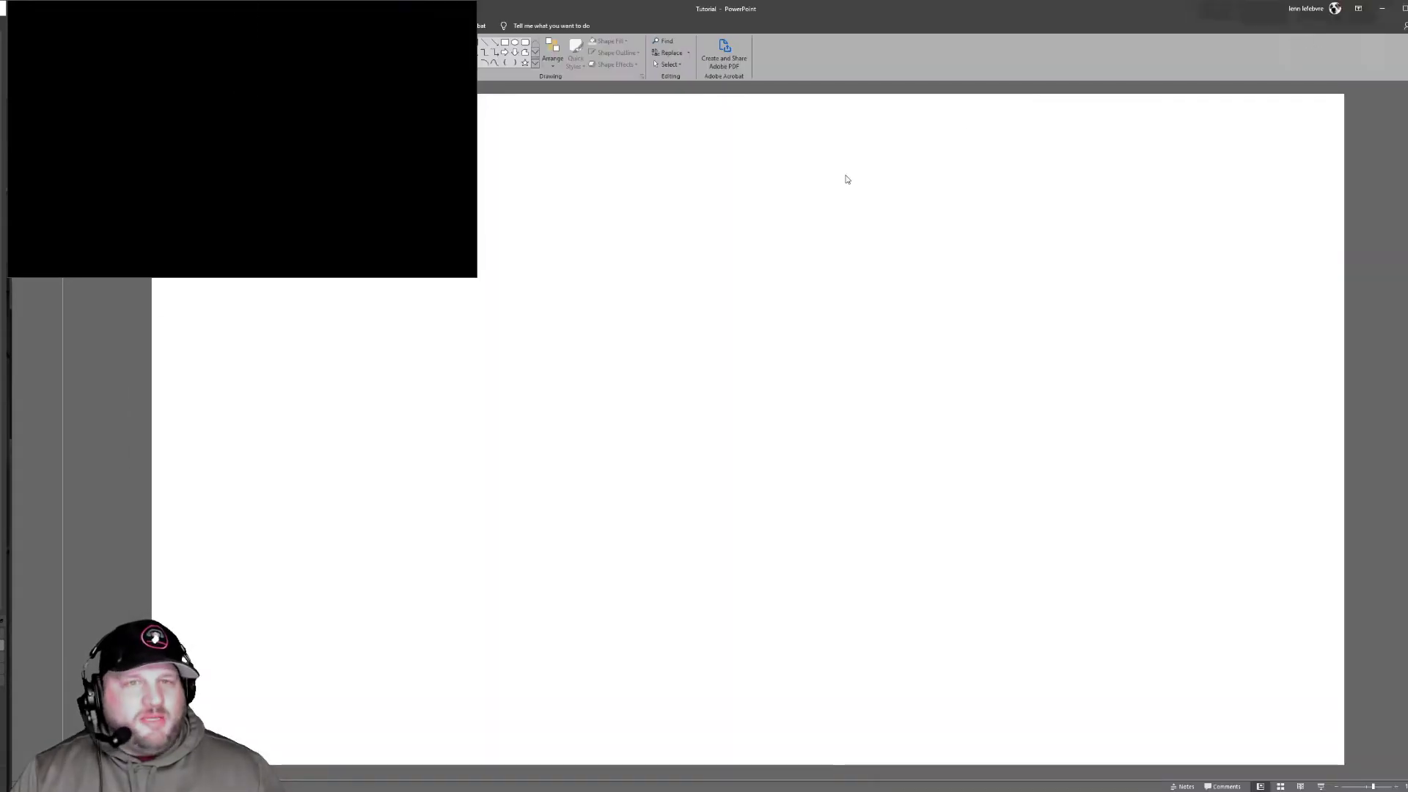
{"action": "right_click", "coordinate": [371, 132]}
{"action": "left_click", "coordinate": [393, 162]}
{"action": "left_click", "coordinate": [430, 167]}
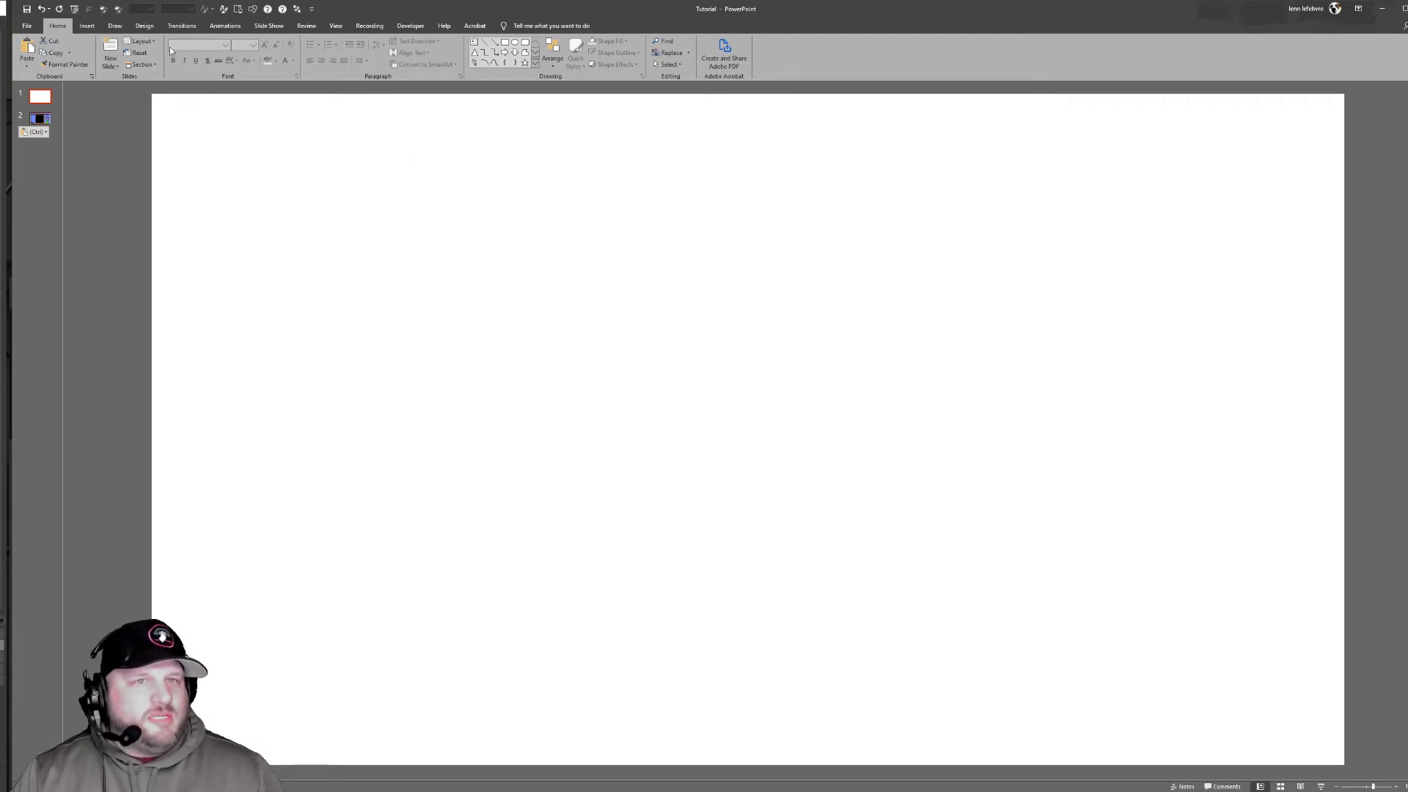
Draw a rectangle about 13.33 by 7.5 inches covering the whole blank first slide
{"action": "left_click", "coordinate": [88, 26]}
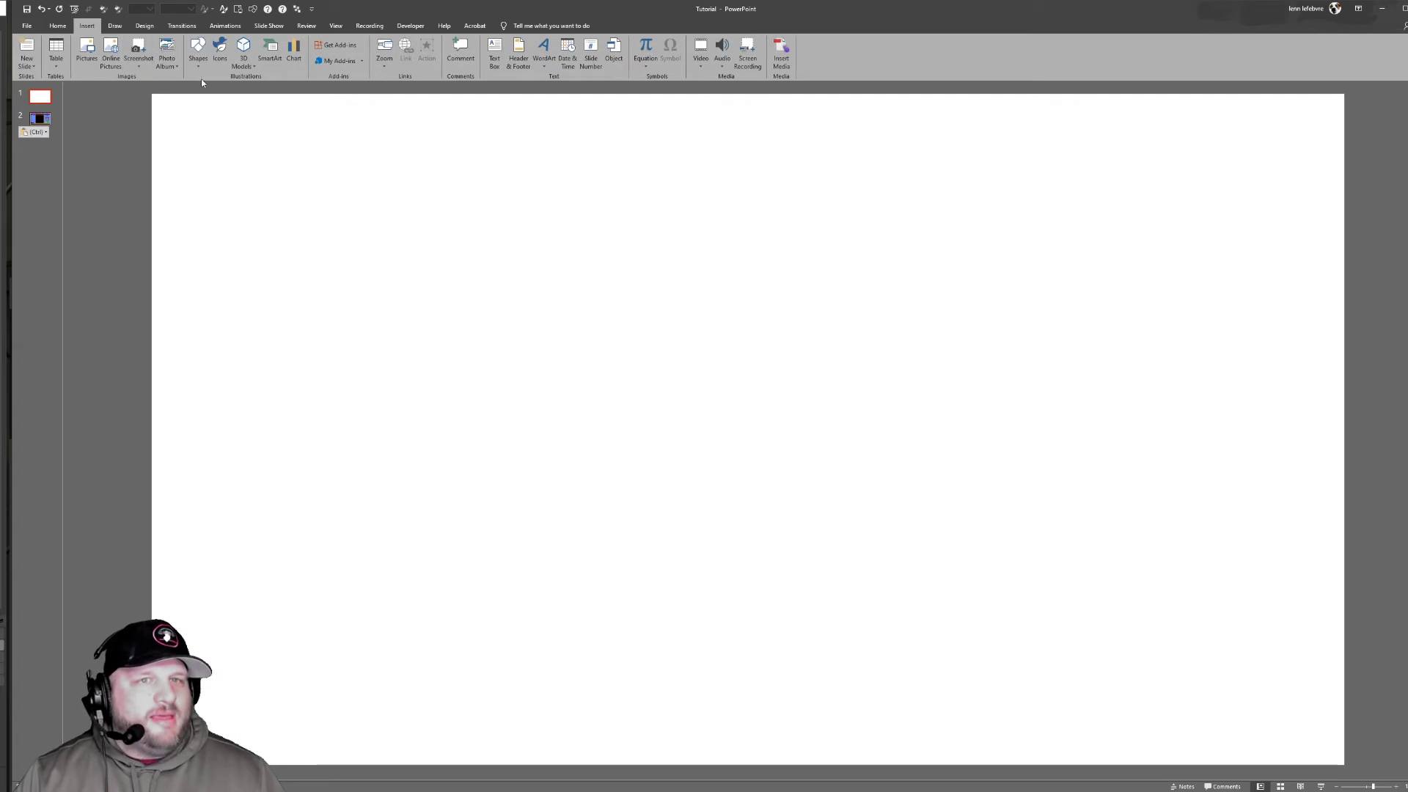
{"action": "left_click", "coordinate": [198, 51]}
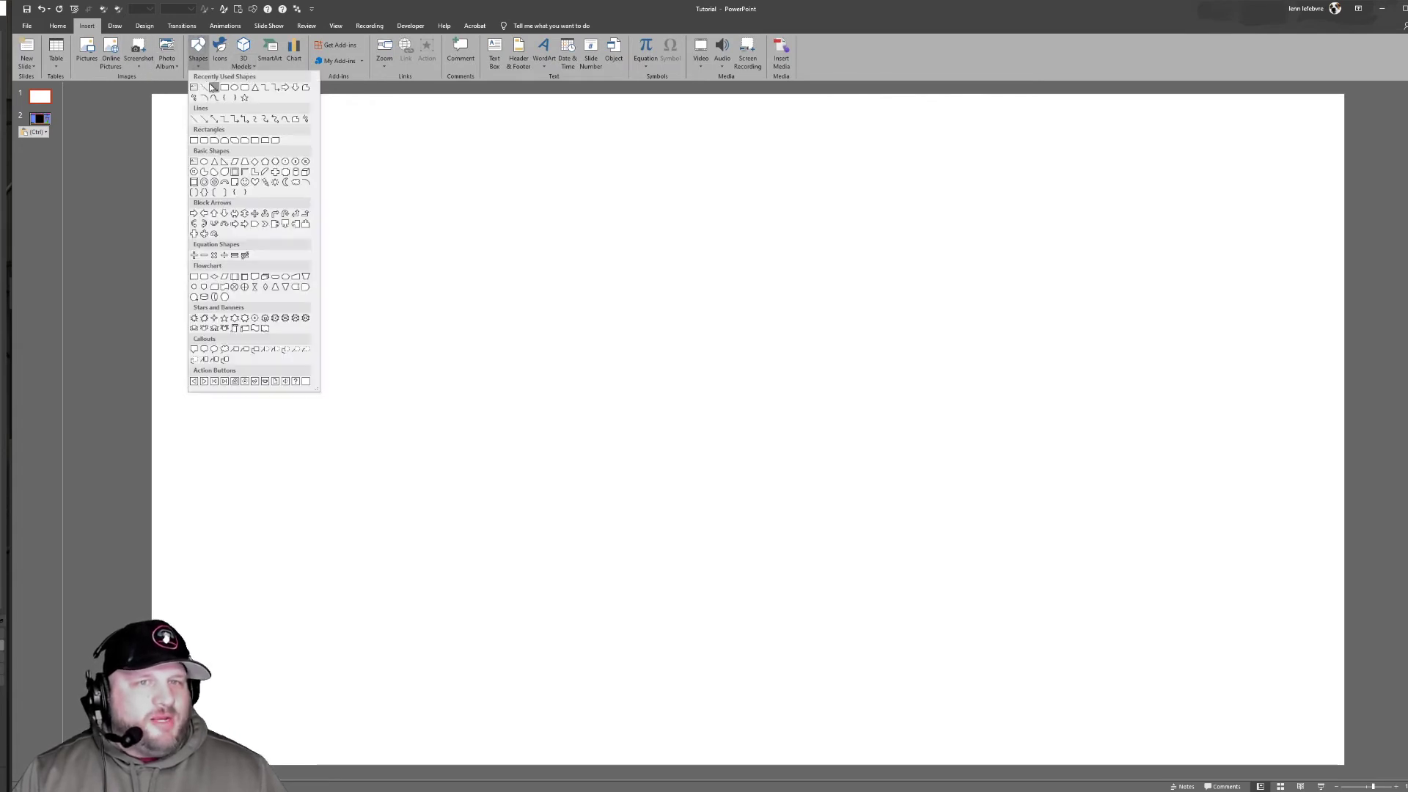
{"action": "left_click", "coordinate": [212, 87]}
{"action": "left_click", "coordinate": [198, 51]}
{"action": "left_click", "coordinate": [223, 86]}
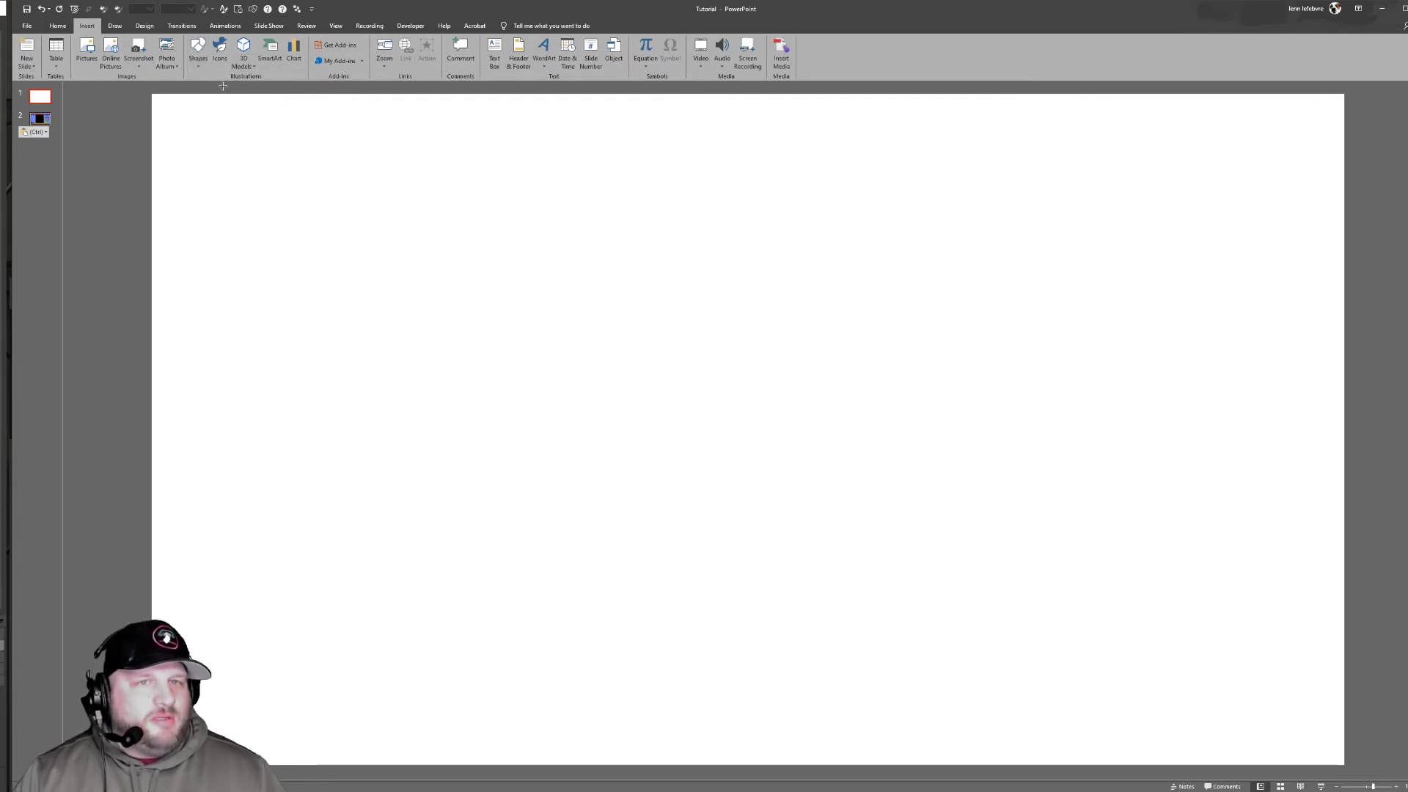
{"action": "left_click_drag", "start_coordinate": [159, 96], "coordinate": [1341, 764]}
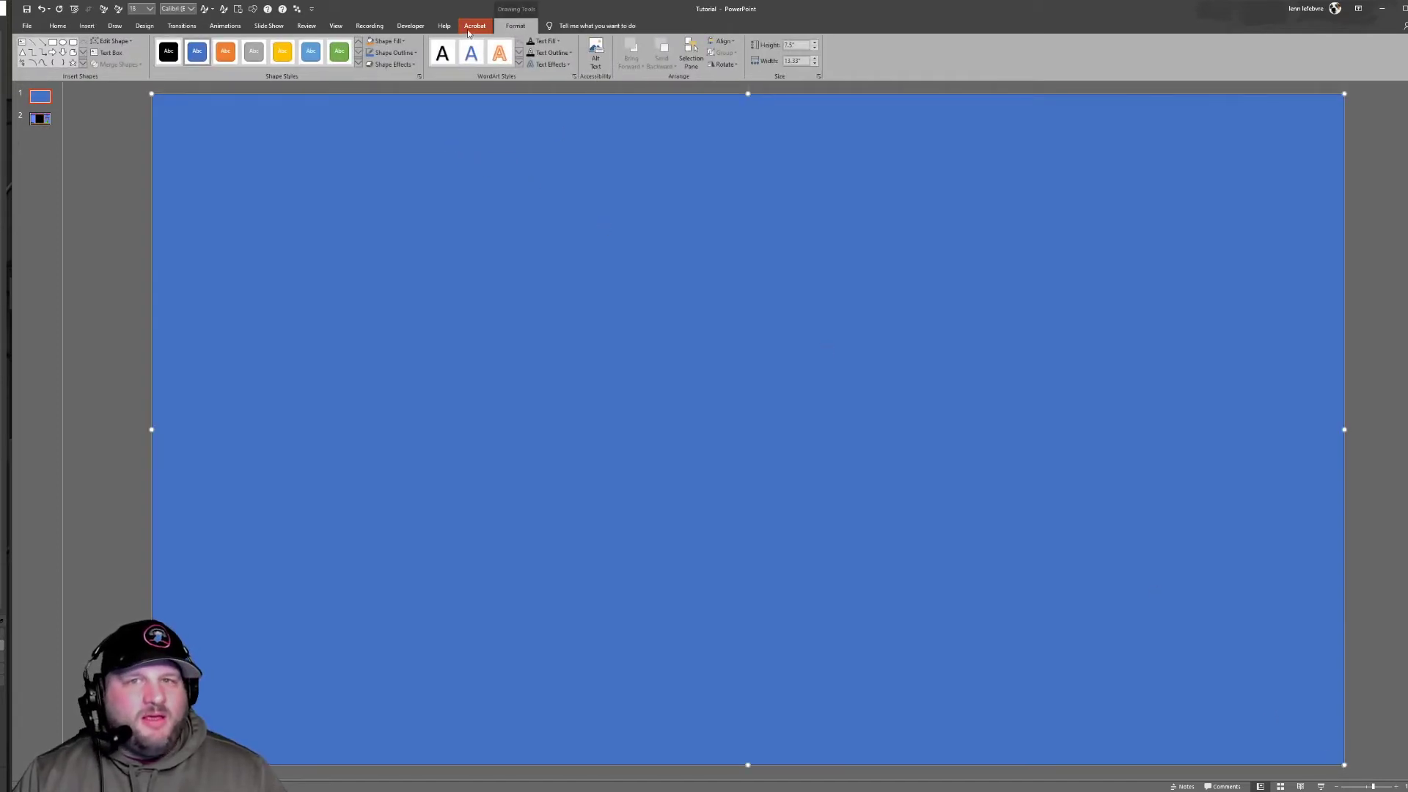
Fill the rectangle with the light gradient variation Linear Diagonal - Top Right to Bottom Left
{"action": "left_click", "coordinate": [396, 42]}
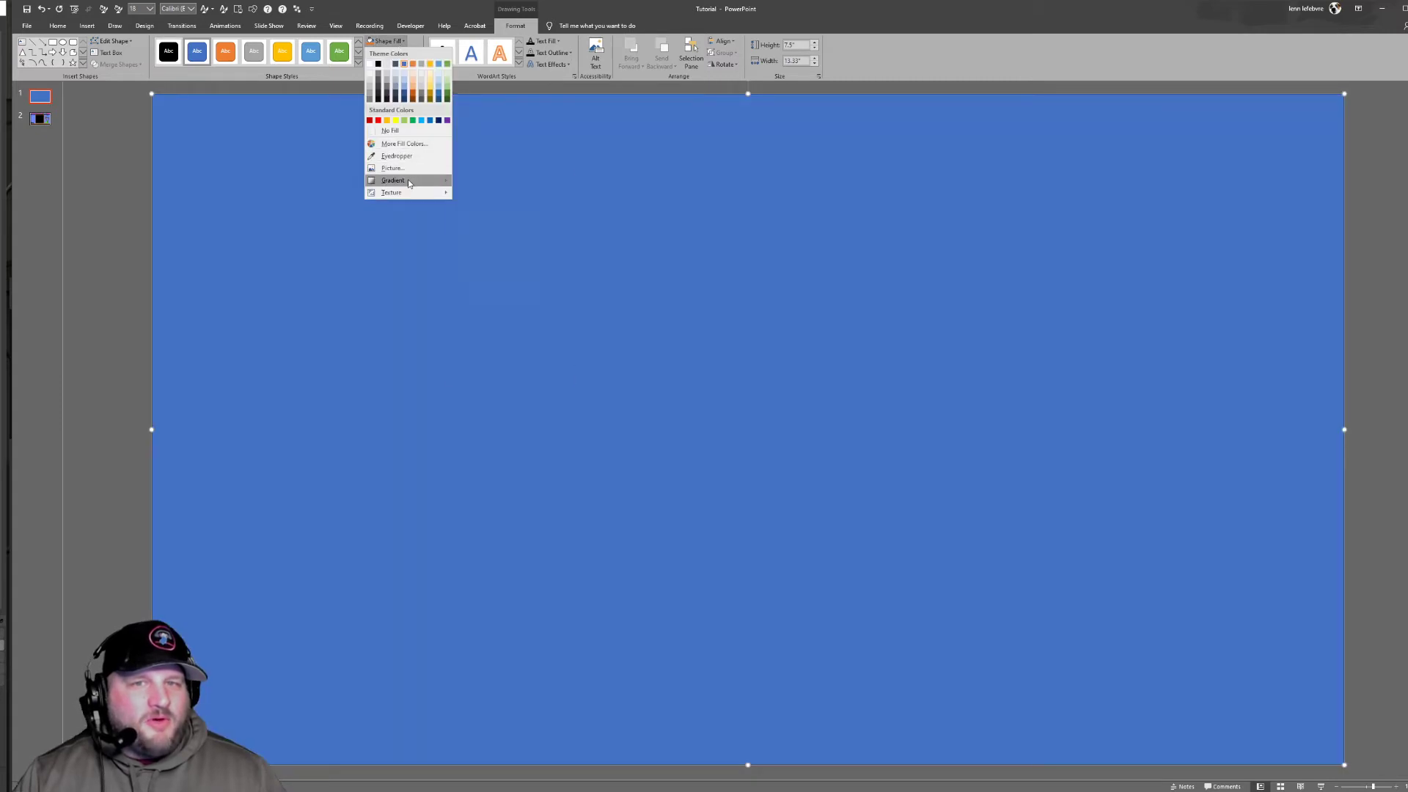
{"action": "mouse_move", "coordinate": [409, 181]}
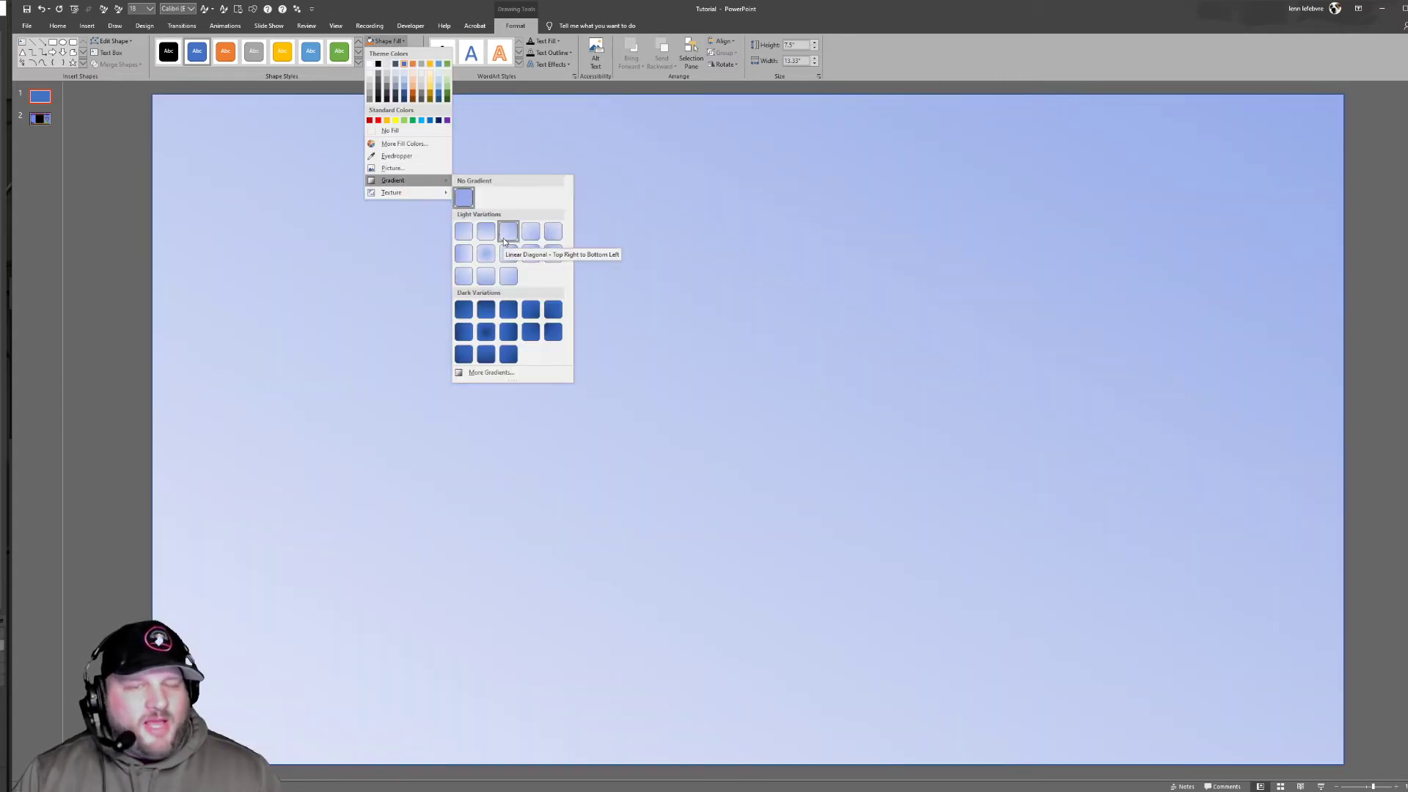
{"action": "left_click", "coordinate": [508, 232]}
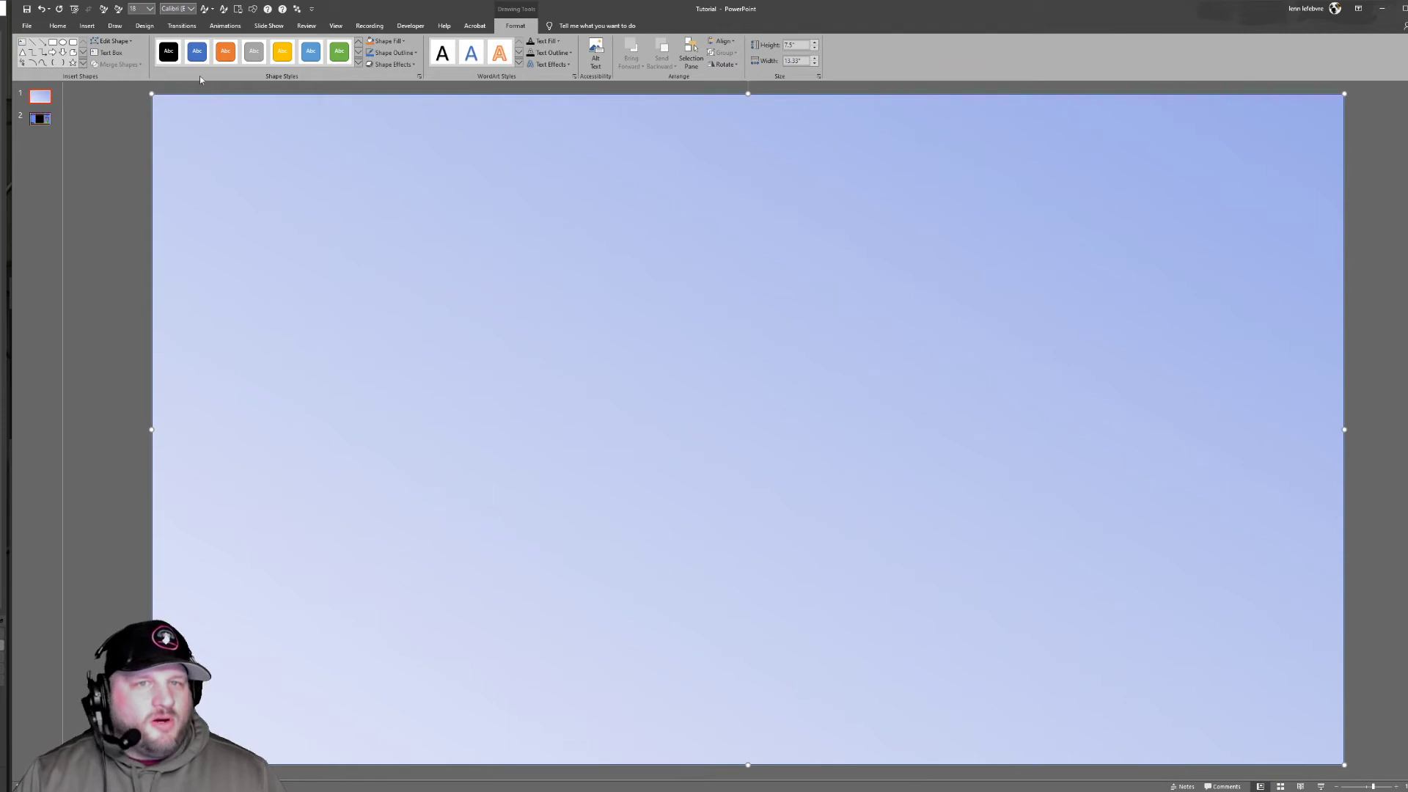
Insert black WordArt reading "Here's my Telly Tutorial" and place it in the upper-left corner of the slide
{"action": "left_click", "coordinate": [86, 25]}
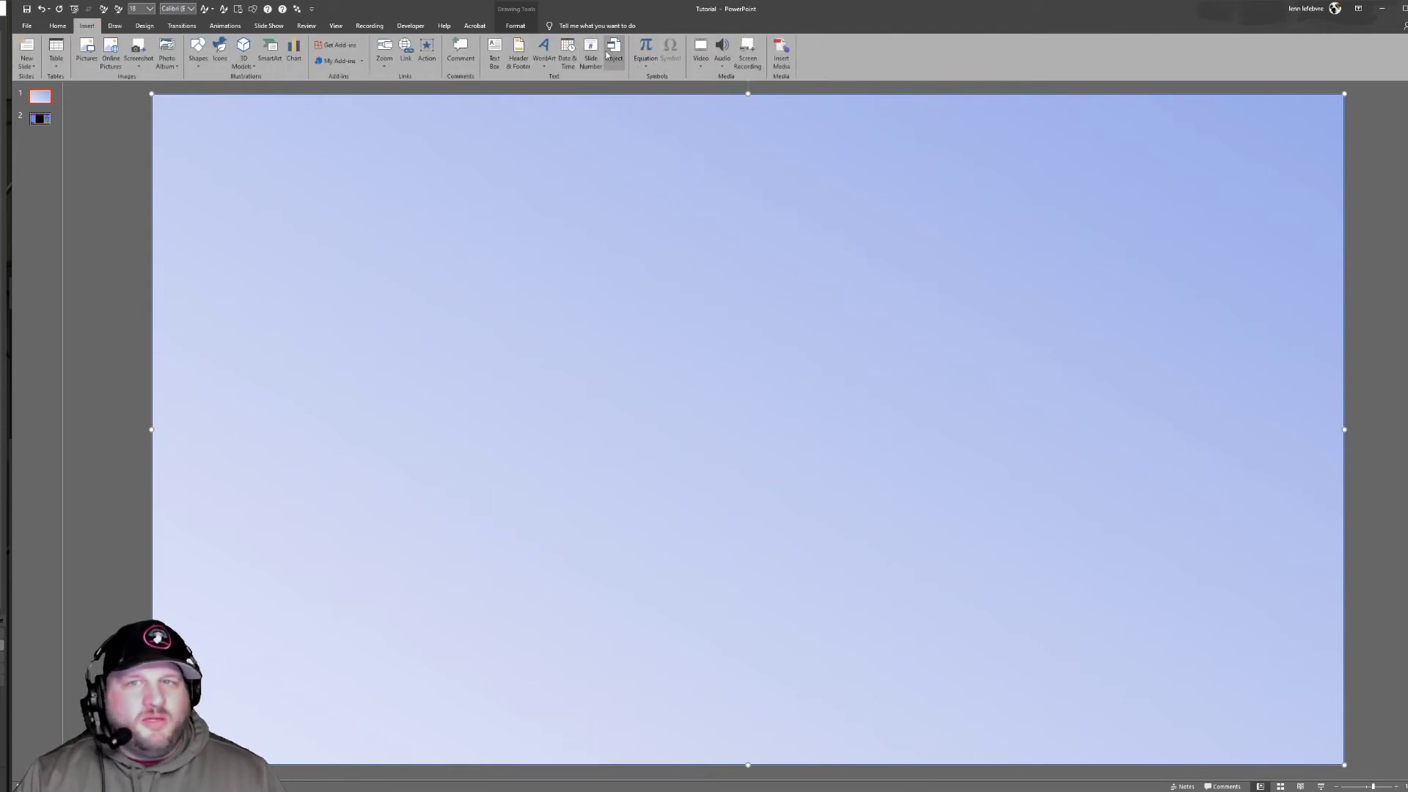
{"action": "left_click", "coordinate": [543, 52]}
{"action": "left_click", "coordinate": [546, 85]}
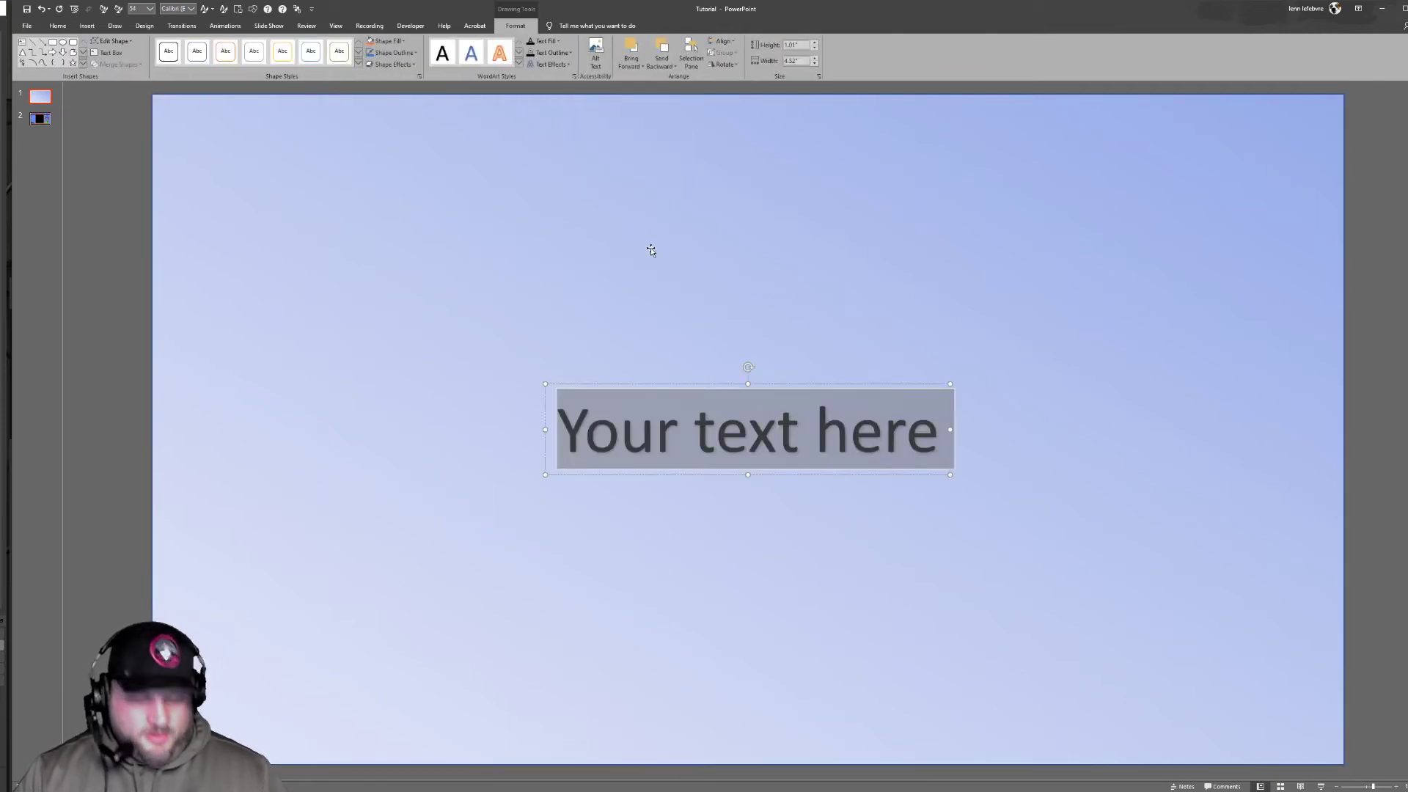
{"action": "type", "text": "Here's my T"}
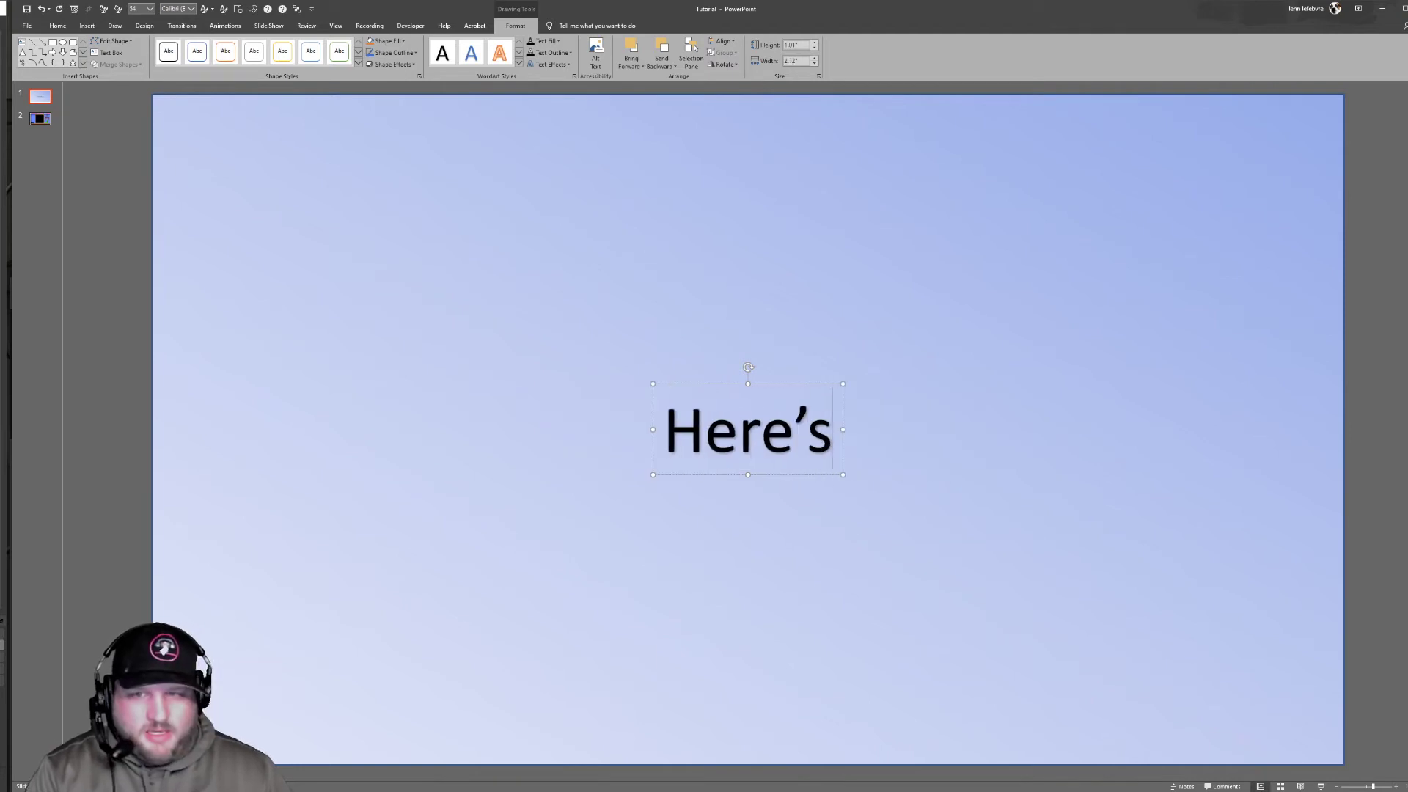
{"action": "type", "text": "u"}
{"action": "key", "text": "BackSpace"}
{"action": "type", "text": "el"}
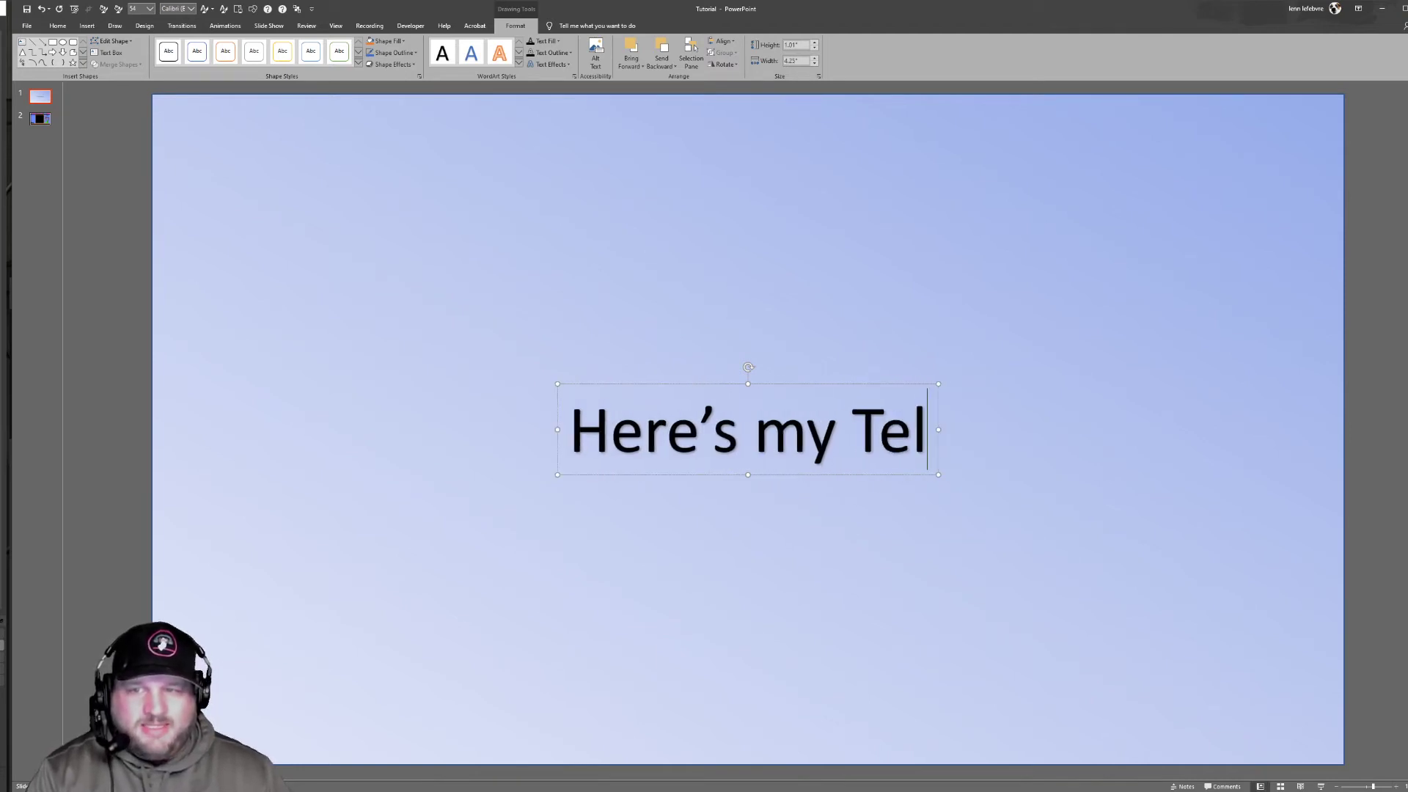
{"action": "type", "text": "ly Turot"}
{"action": "key", "text": "BackSpace"}
{"action": "key", "text": "BackSpace"}
{"action": "key", "text": "BackSpace"}
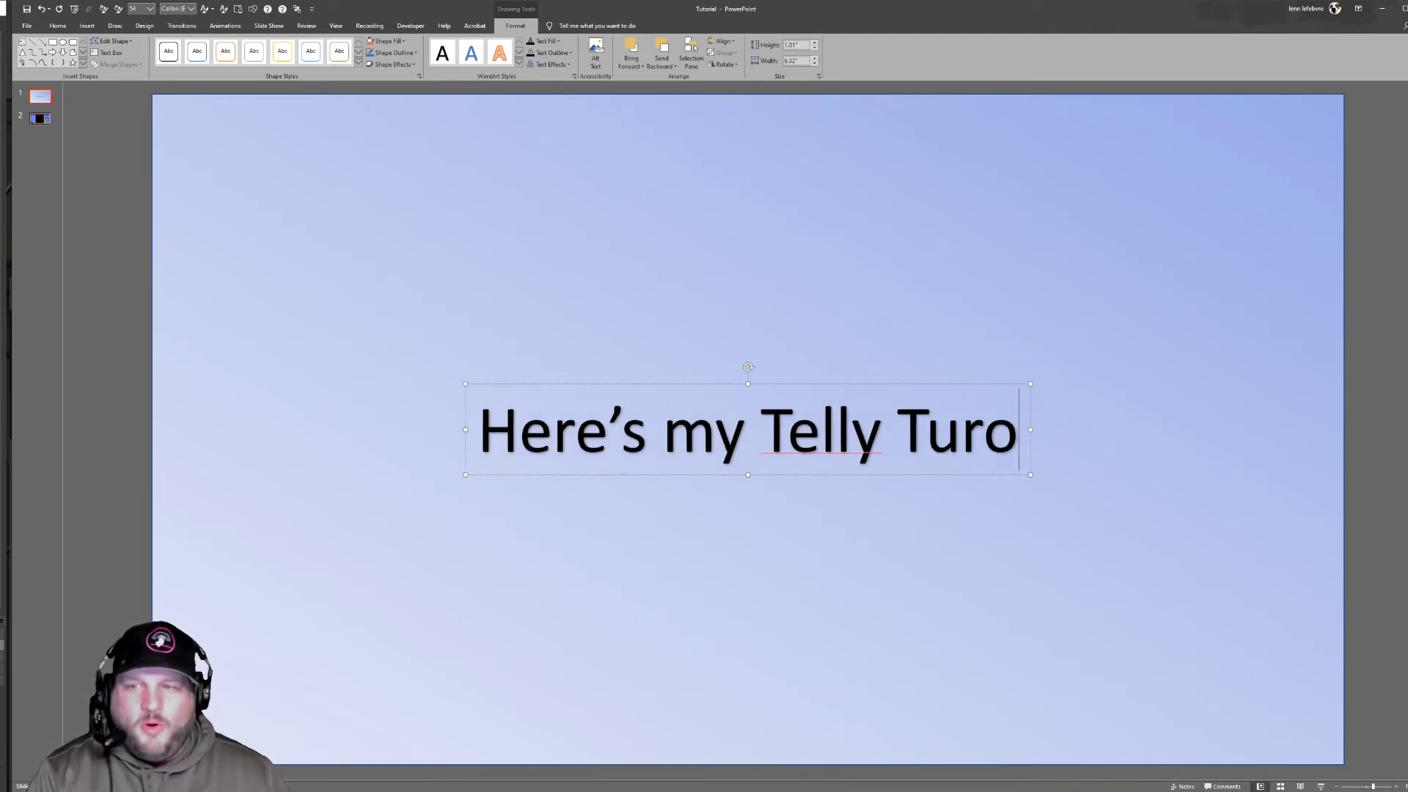
{"action": "type", "text": "torial"}
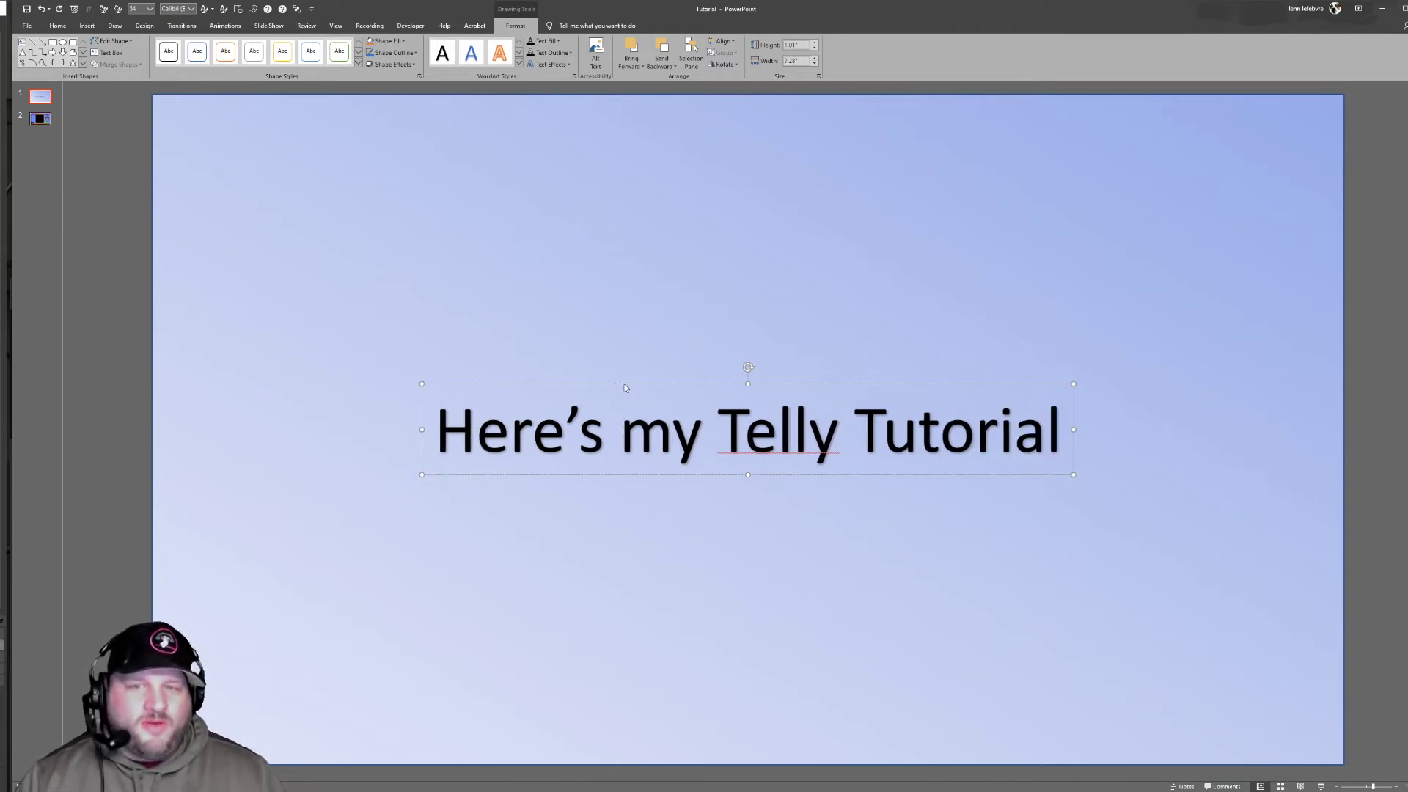
{"action": "left_click_drag", "start_coordinate": [624, 387], "coordinate": [362, 100]}
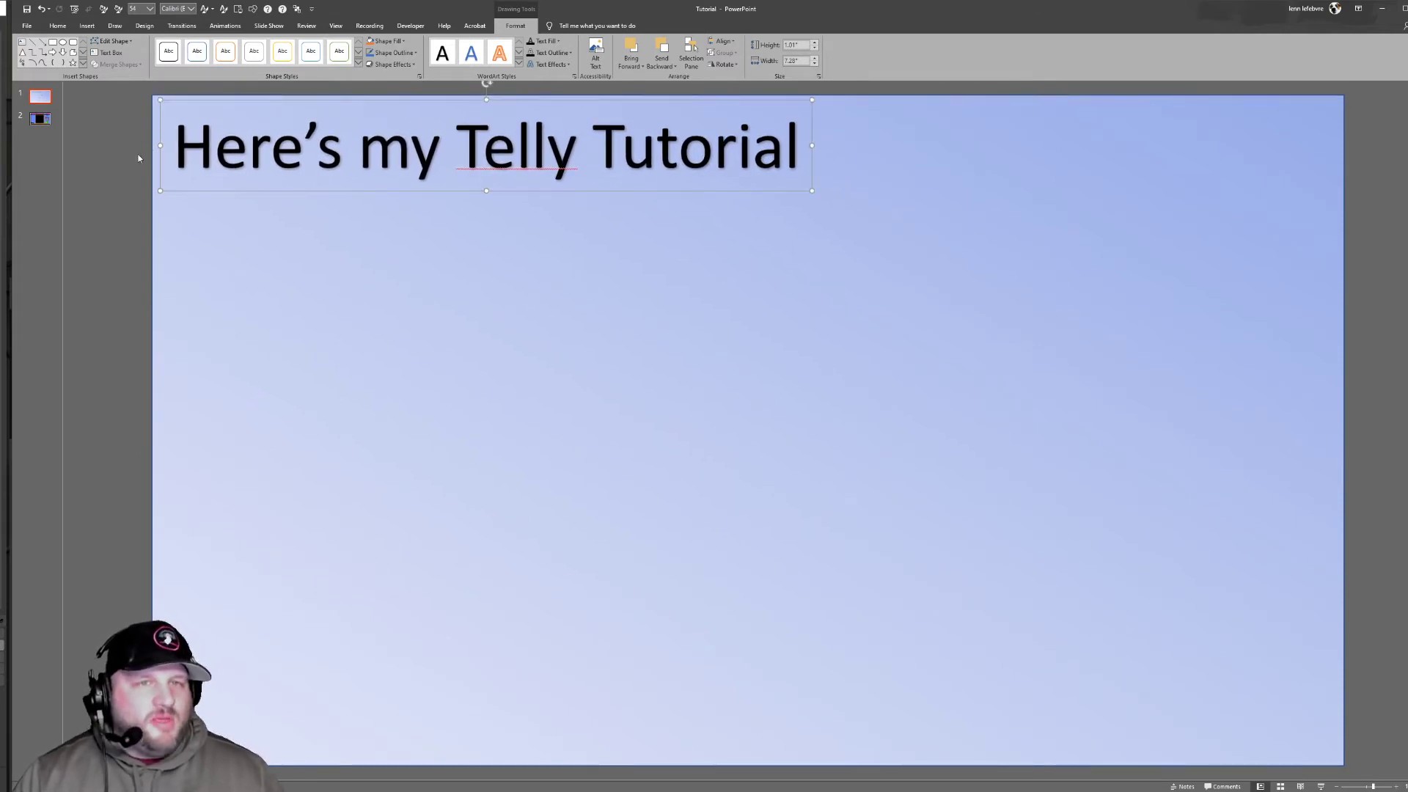
{"action": "left_click", "coordinate": [138, 154]}
{"action": "key", "text": "ctrl+a"}
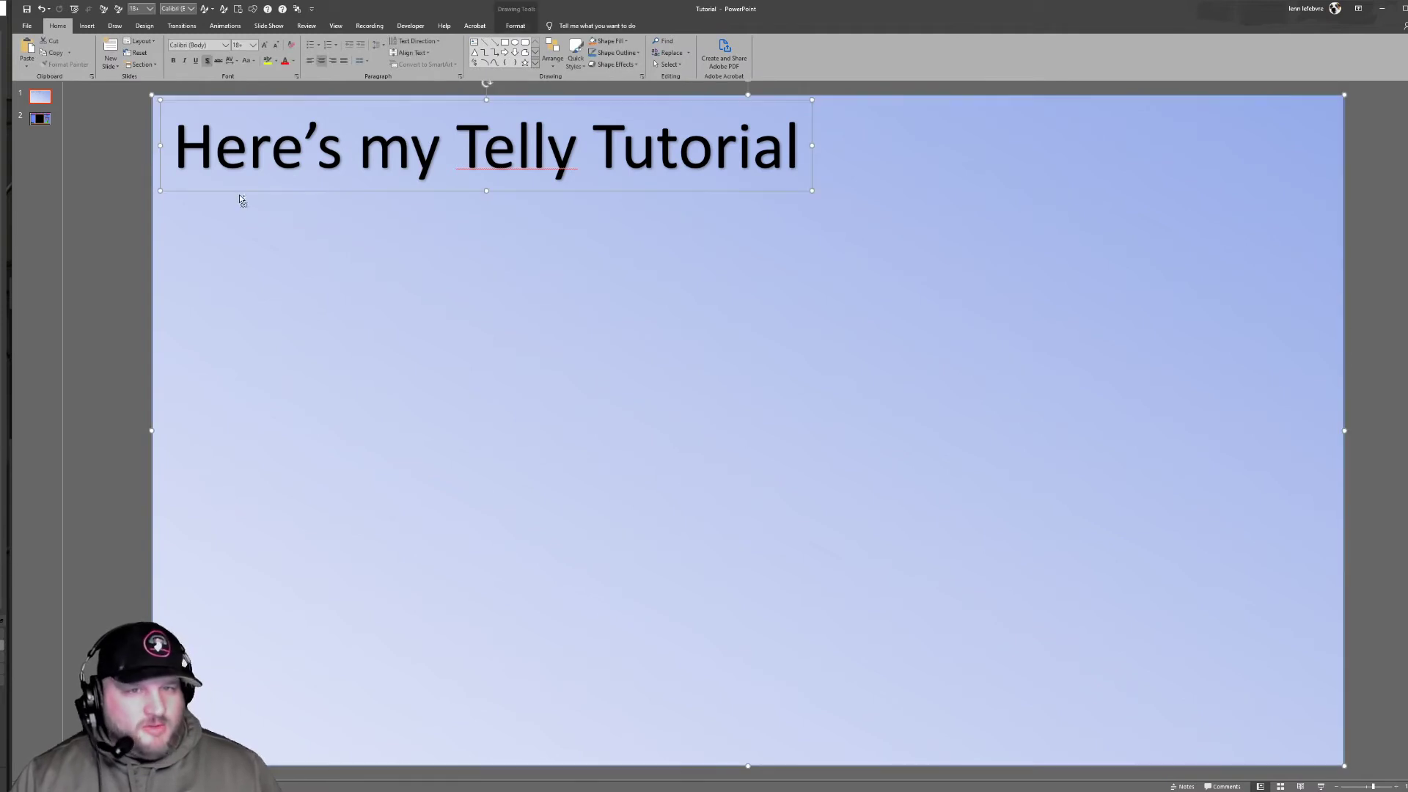
{"action": "right_click", "coordinate": [315, 233]}
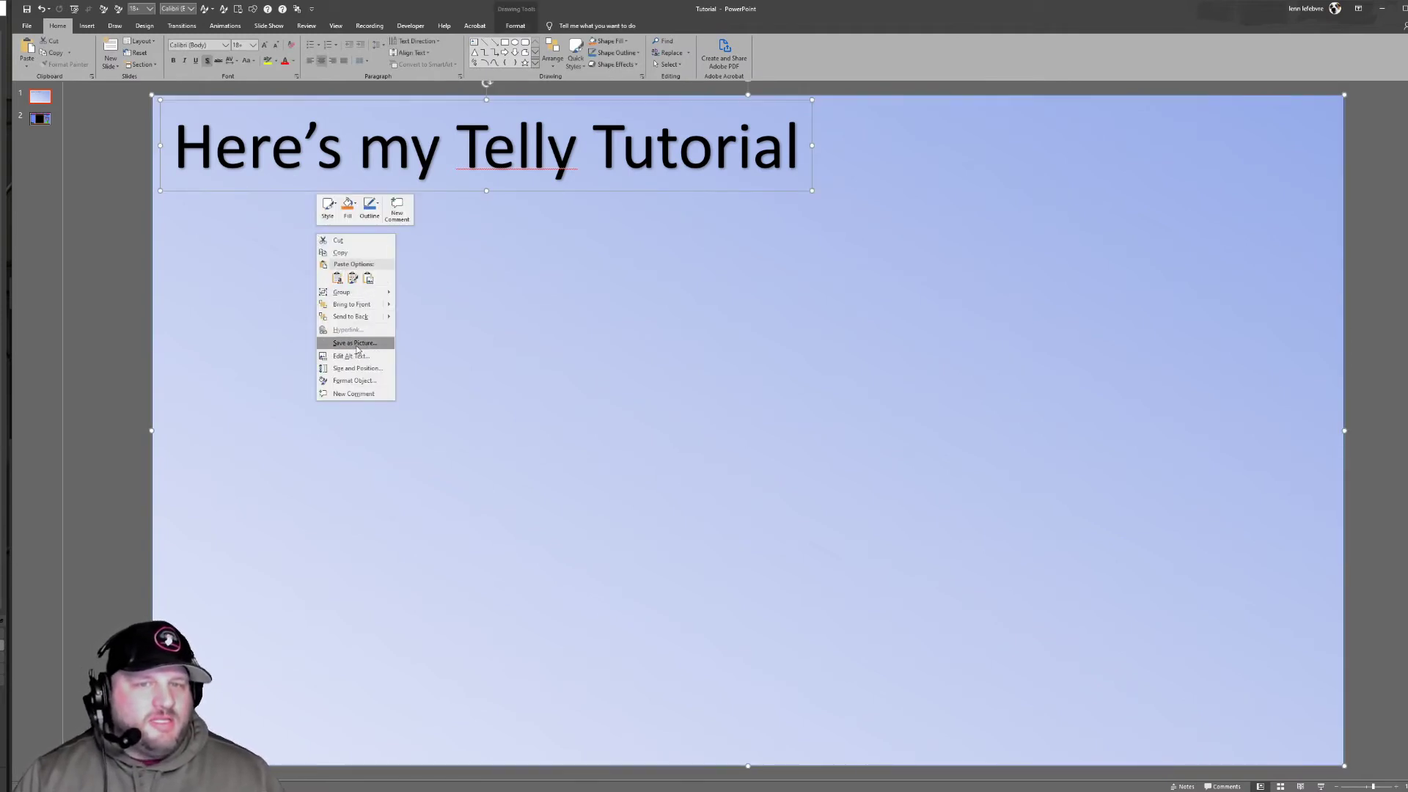
{"action": "key", "text": "Escape"}
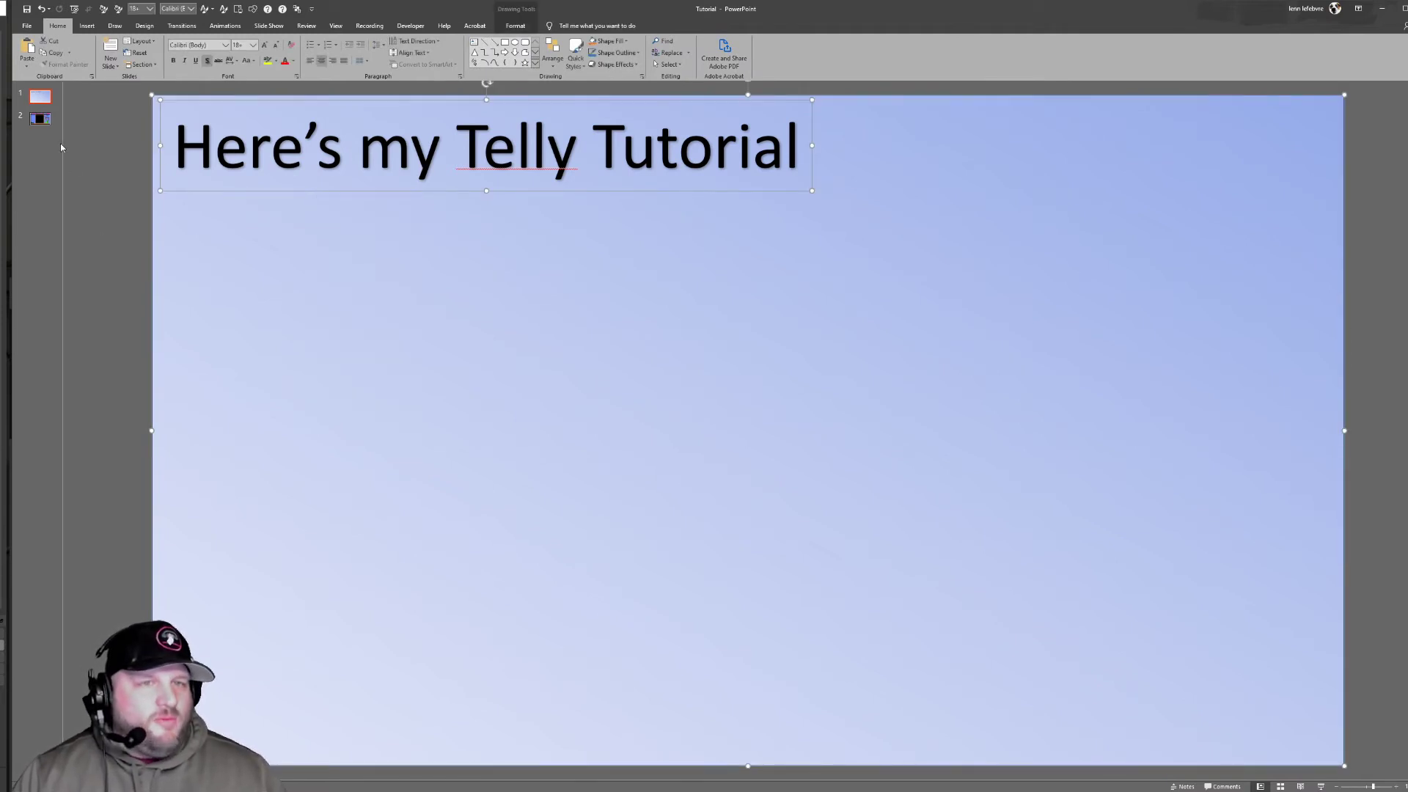
Save all objects of the second slide, the Retro Gaming design, as a PNG picture named Telly Tutorial on the Desktop
{"action": "left_click", "coordinate": [40, 118]}
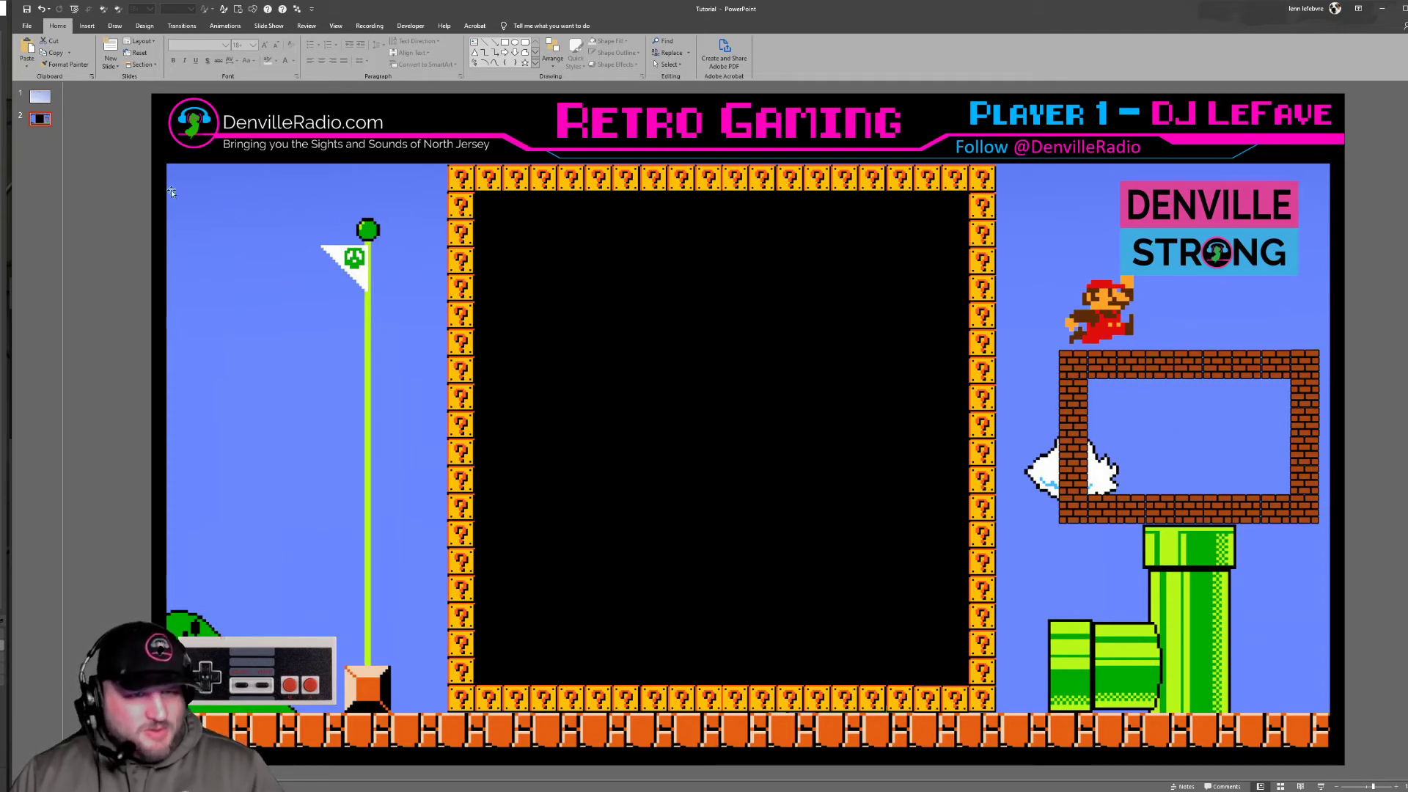
{"action": "left_click", "coordinate": [114, 199]}
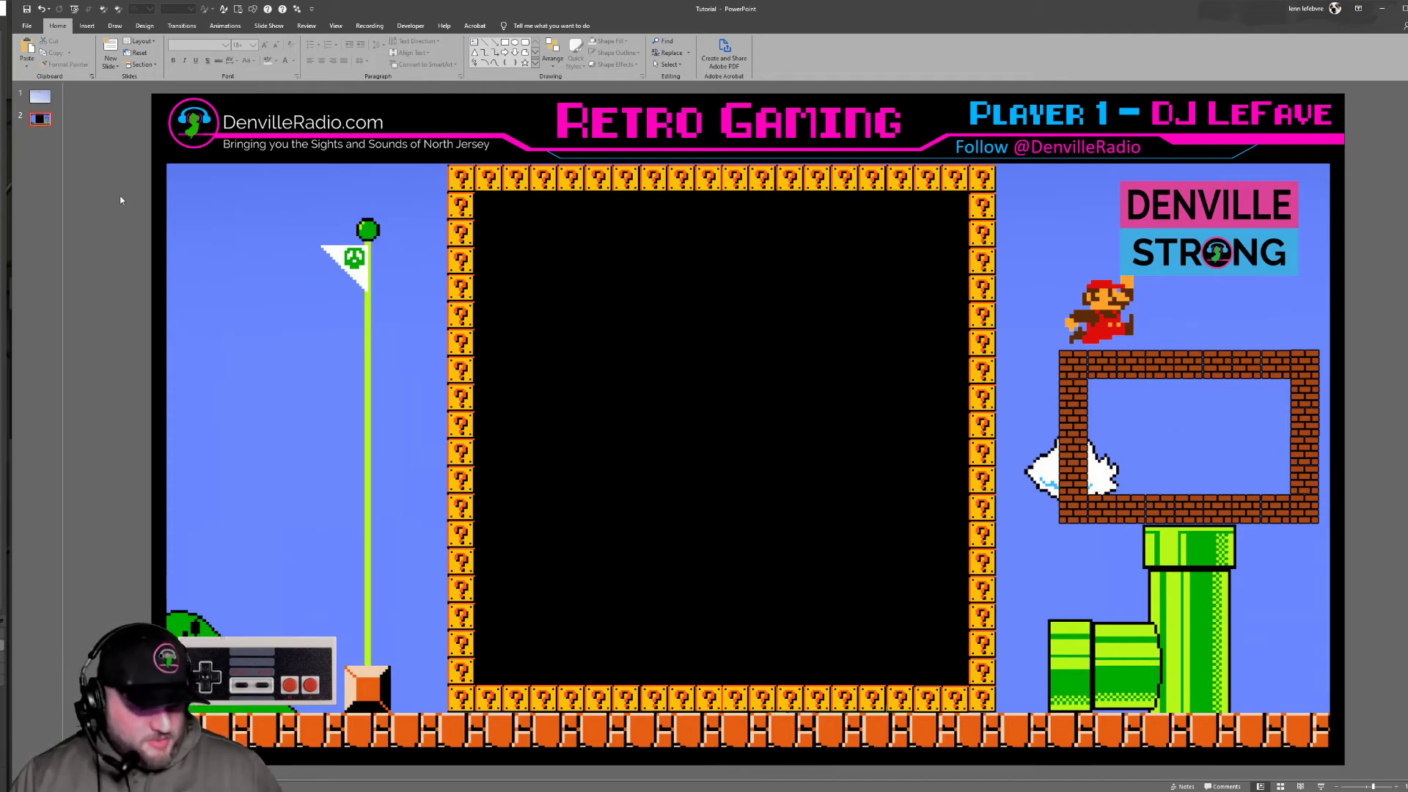
{"action": "key", "text": "ctrl+a"}
{"action": "right_click", "coordinate": [359, 239]}
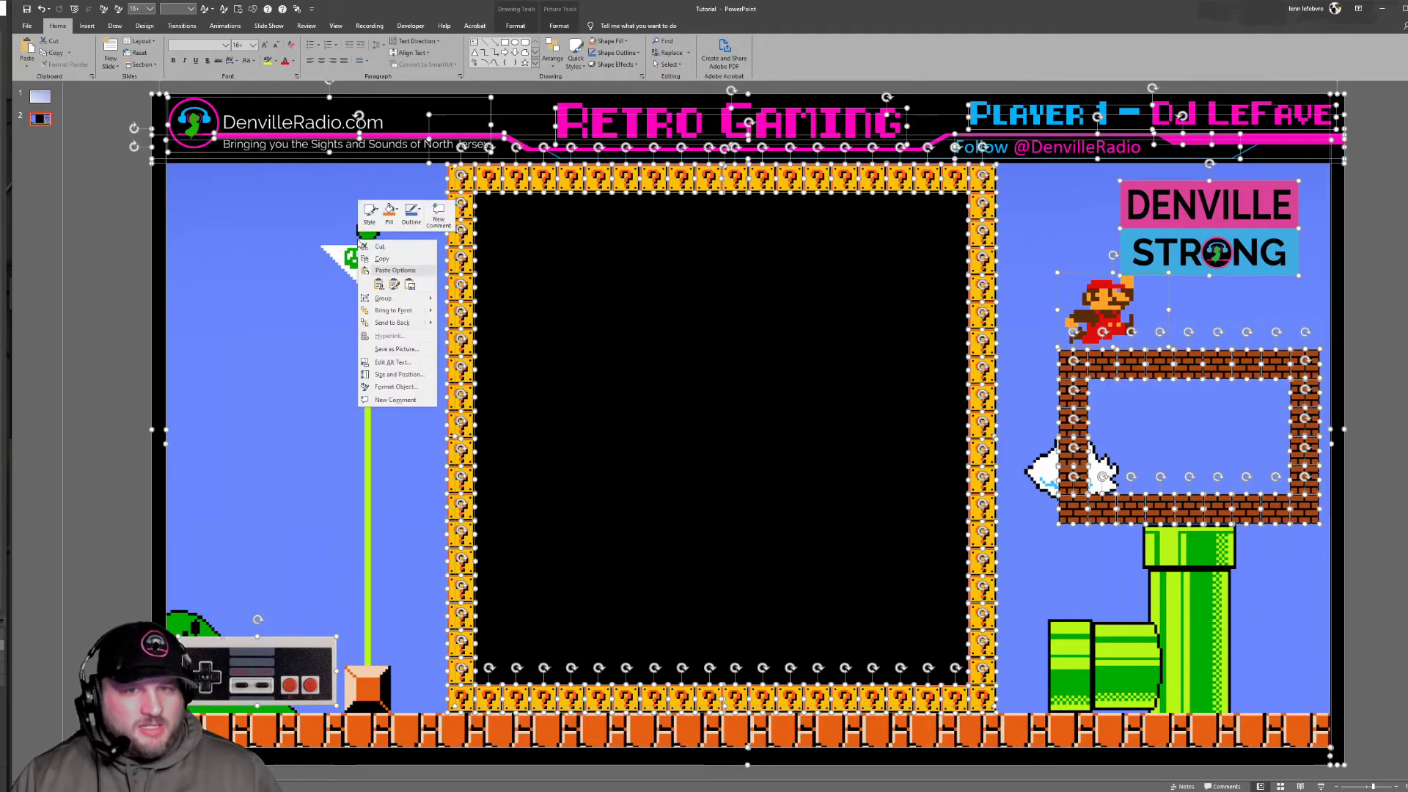
{"action": "left_click", "coordinate": [396, 349]}
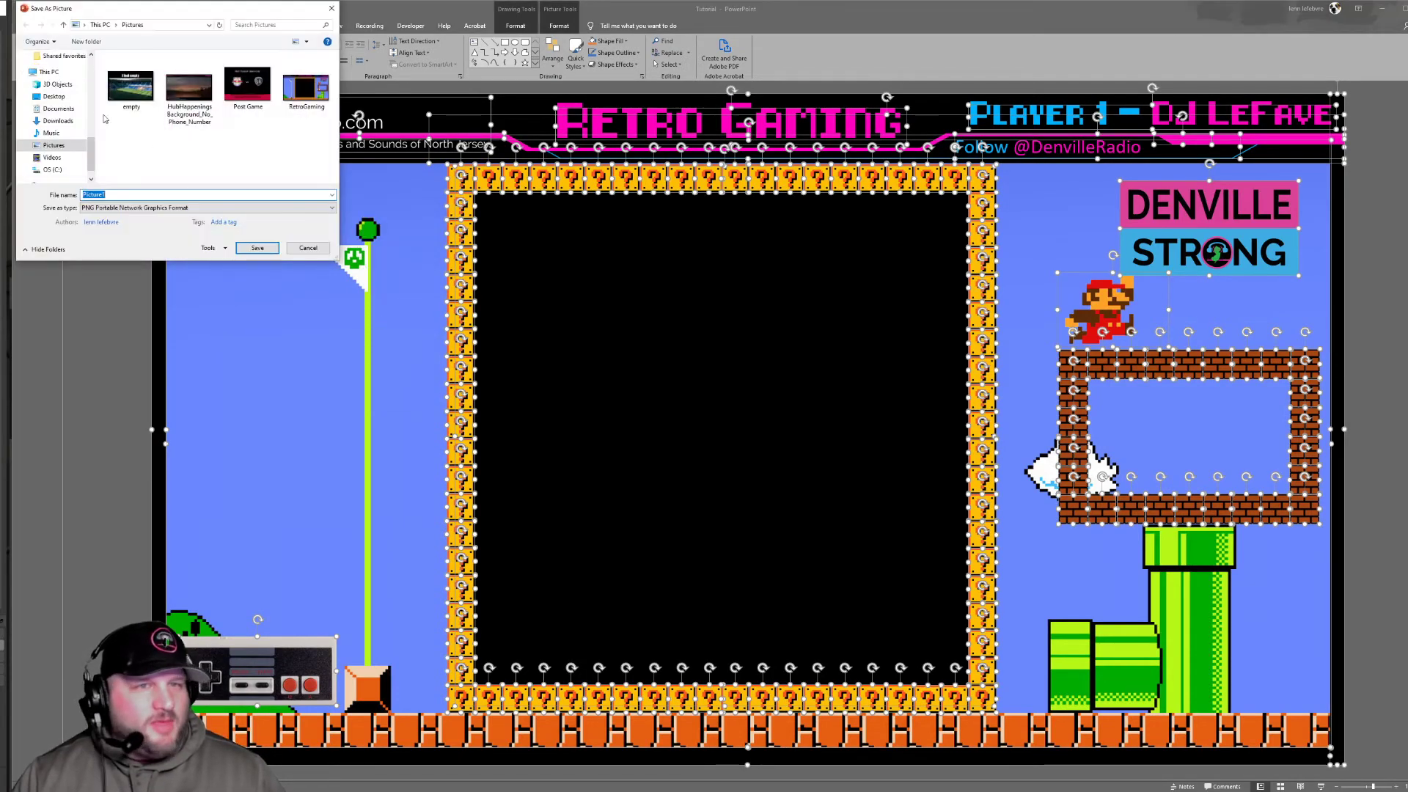
{"action": "left_click", "coordinate": [54, 96]}
{"action": "type", "text": "Telly 1"}
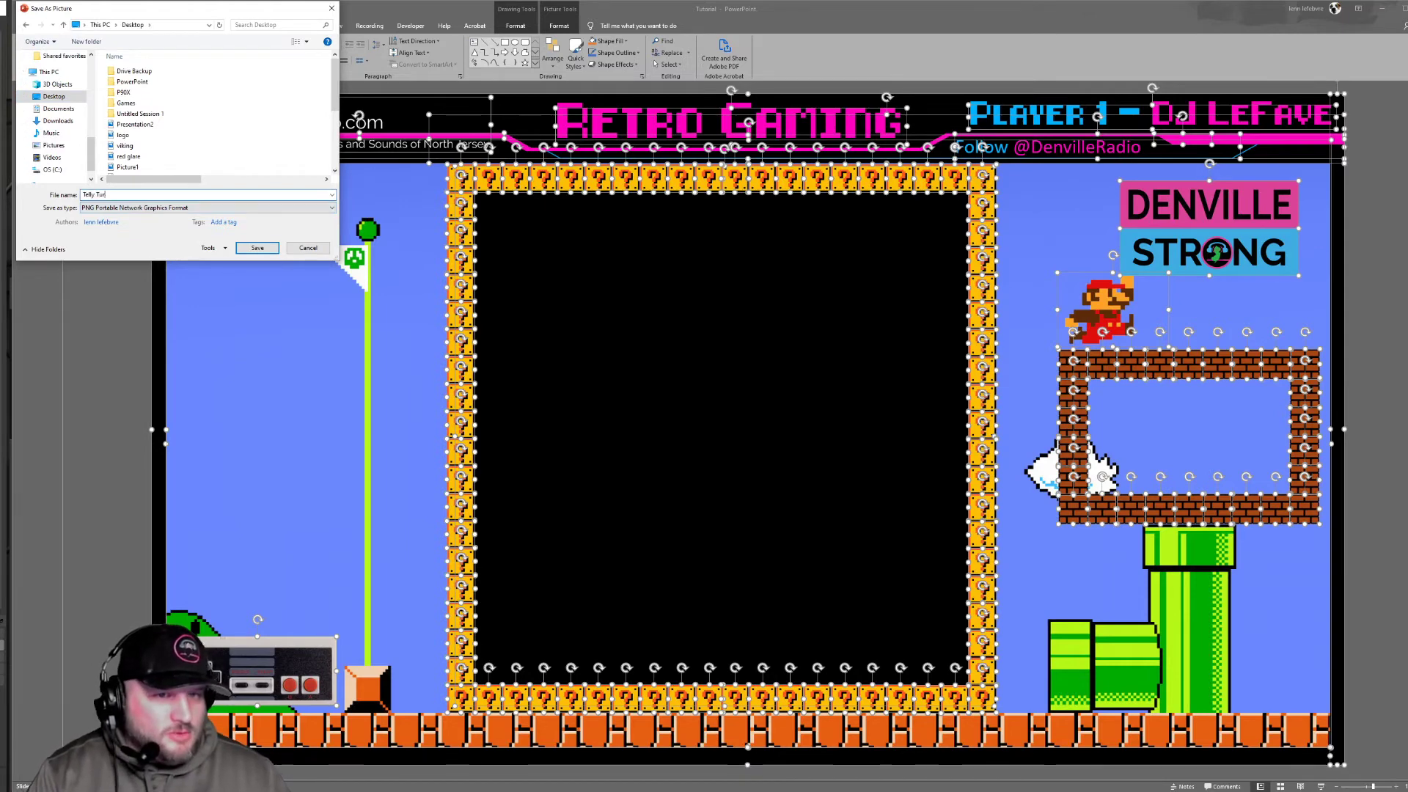
{"action": "type", "text": "utorial"}
{"action": "key", "text": "Return"}
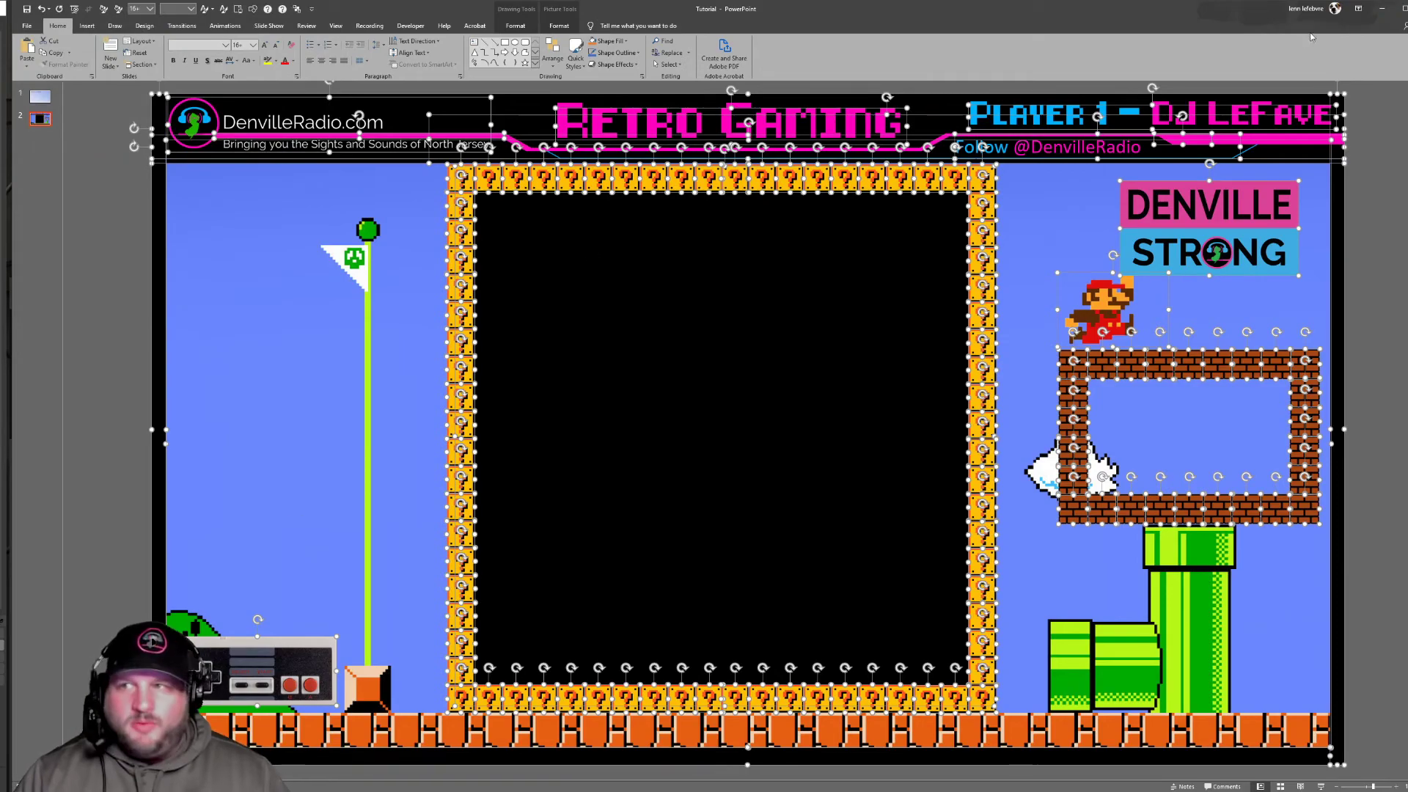
Minimize PowerPoint, switch to TellyVisuals and load Telly Tutorial.png from the Desktop as the background image
{"action": "left_click", "coordinate": [1382, 8]}
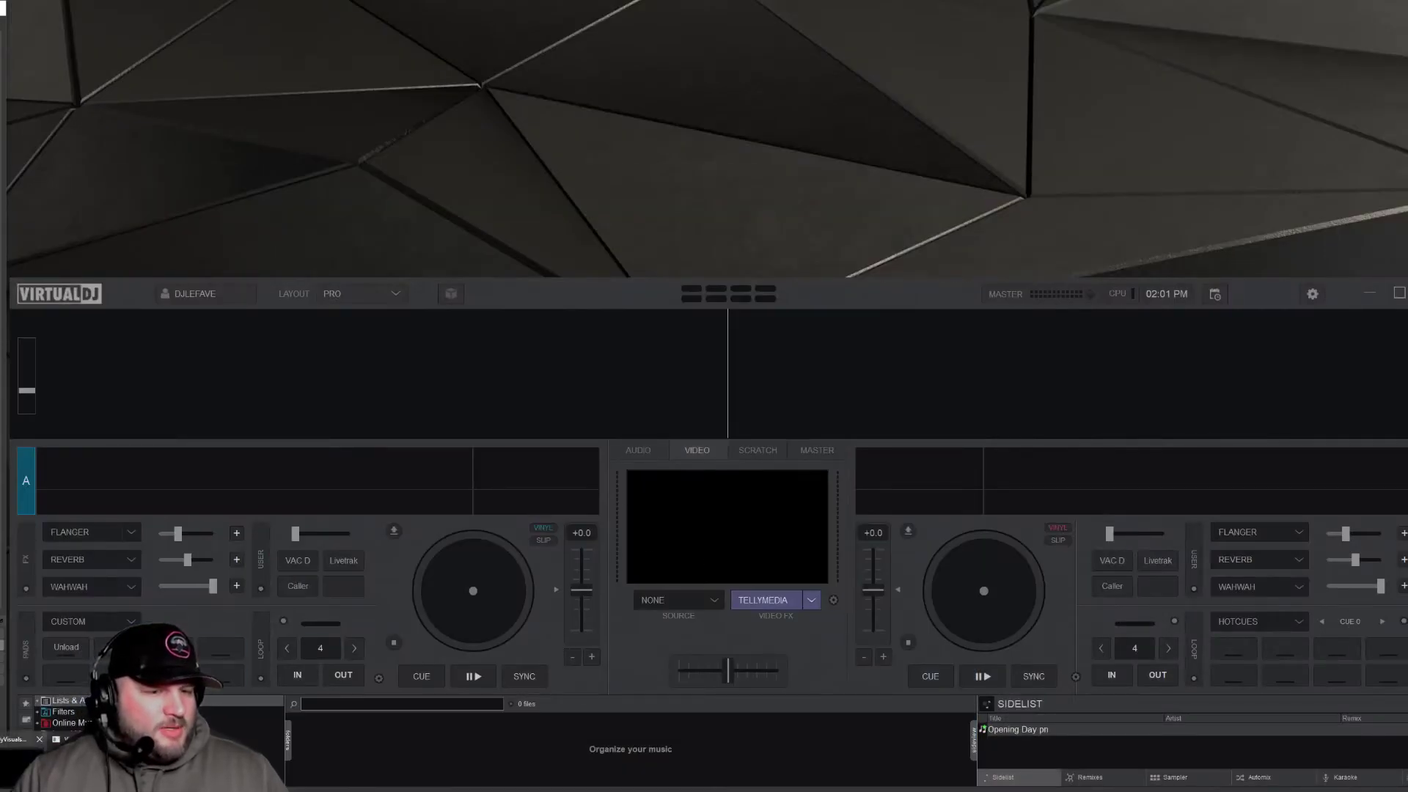
{"action": "key", "text": "alt+Tab"}
{"action": "left_click", "coordinate": [309, 58]}
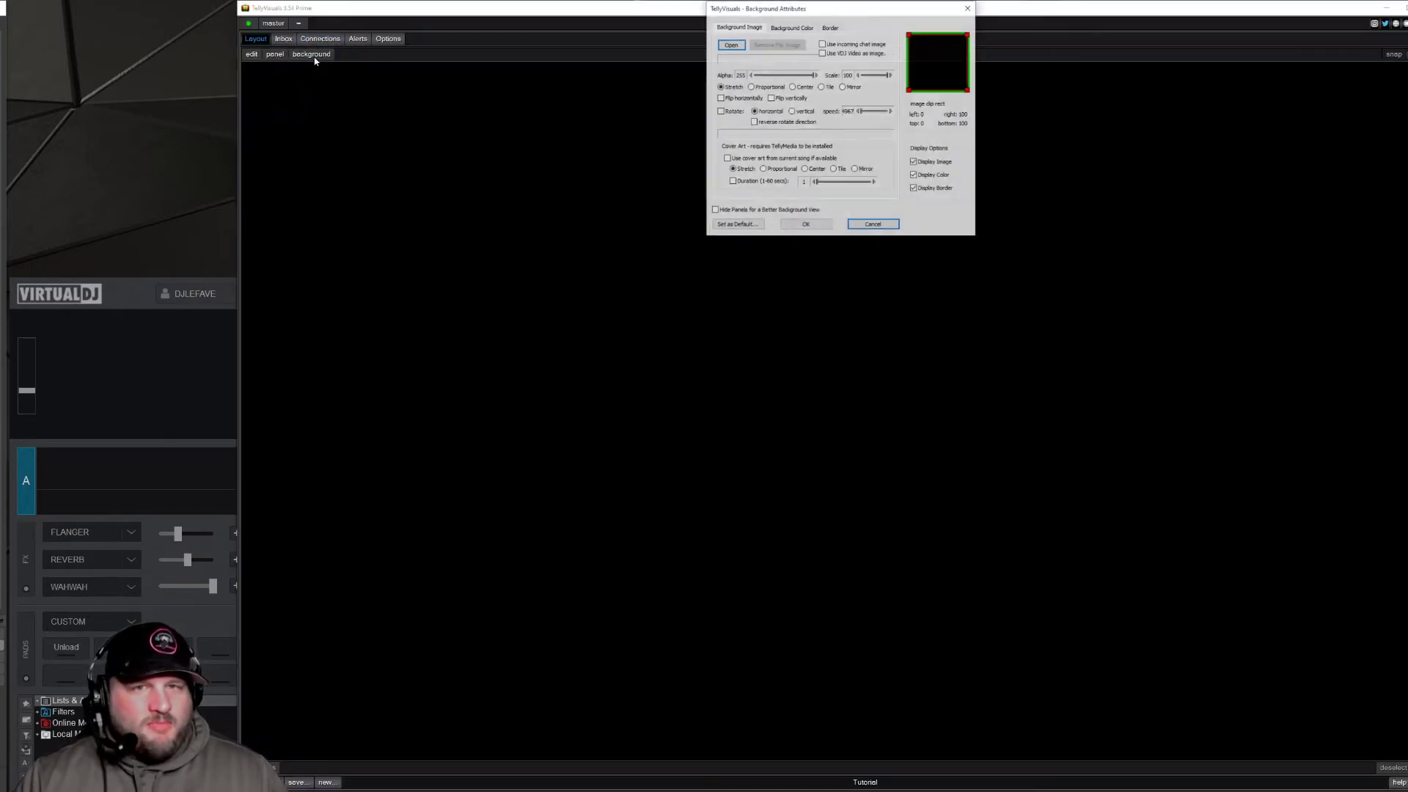
{"action": "left_click", "coordinate": [730, 45]}
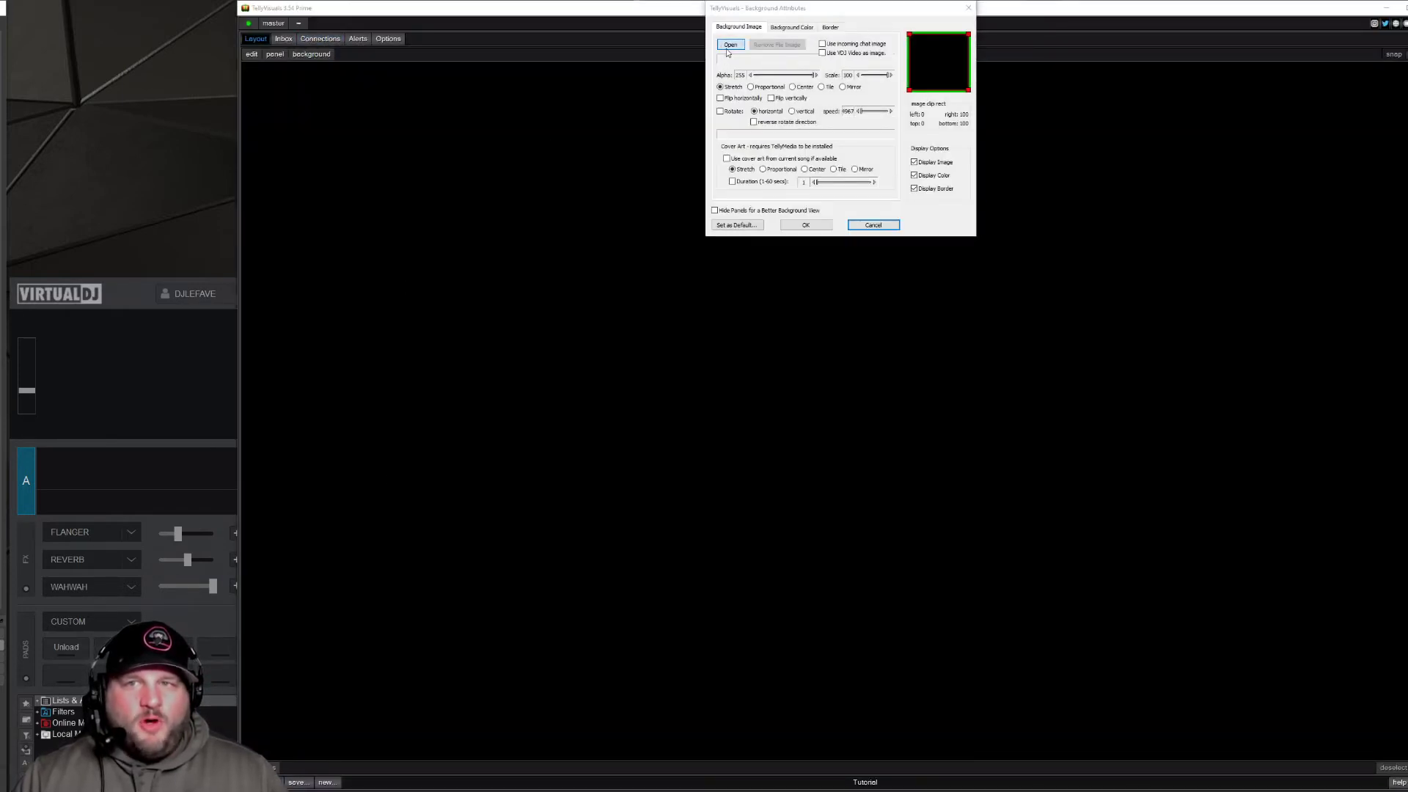
{"action": "scroll", "coordinate": [825, 129], "scroll_direction": "down", "scroll_amount": 2}
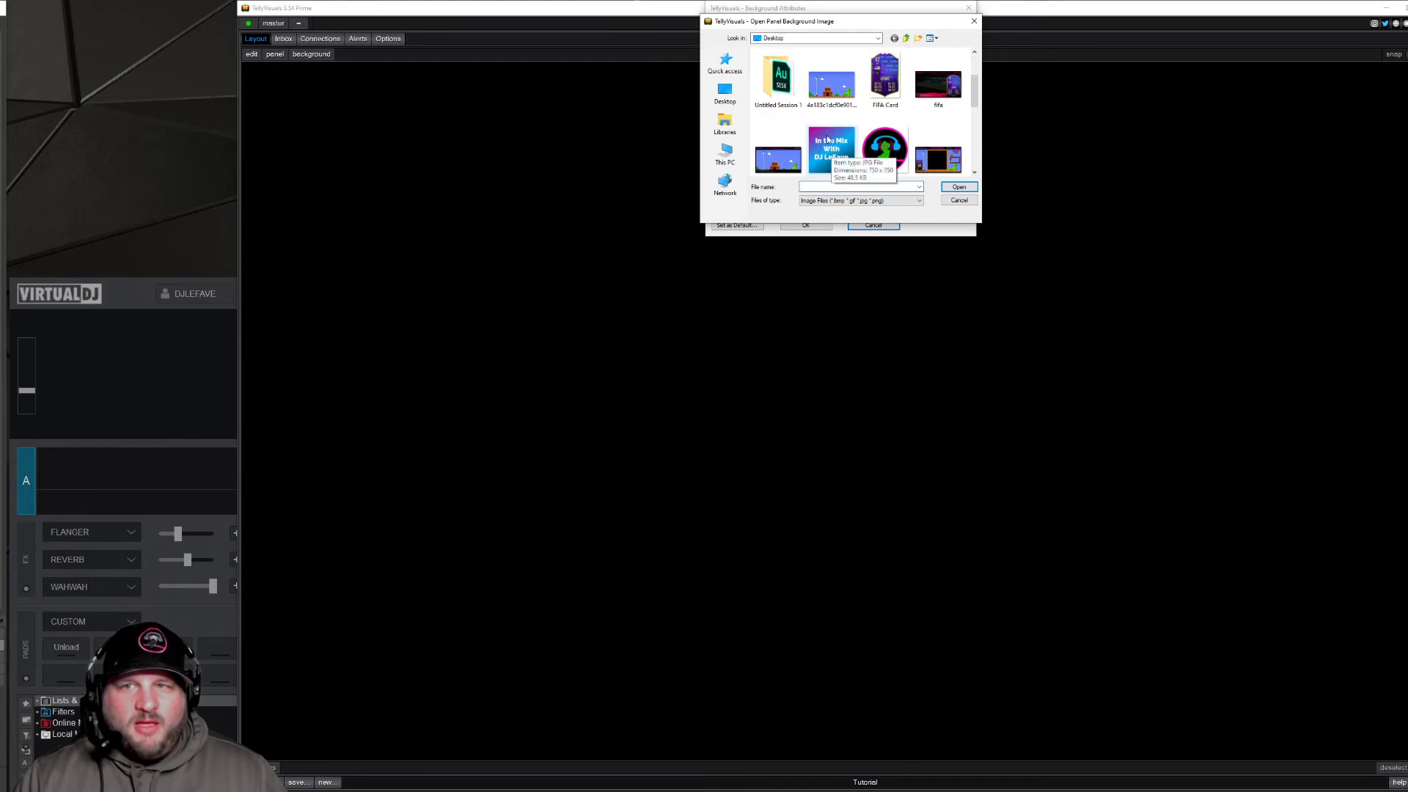
{"action": "left_click", "coordinate": [725, 94]}
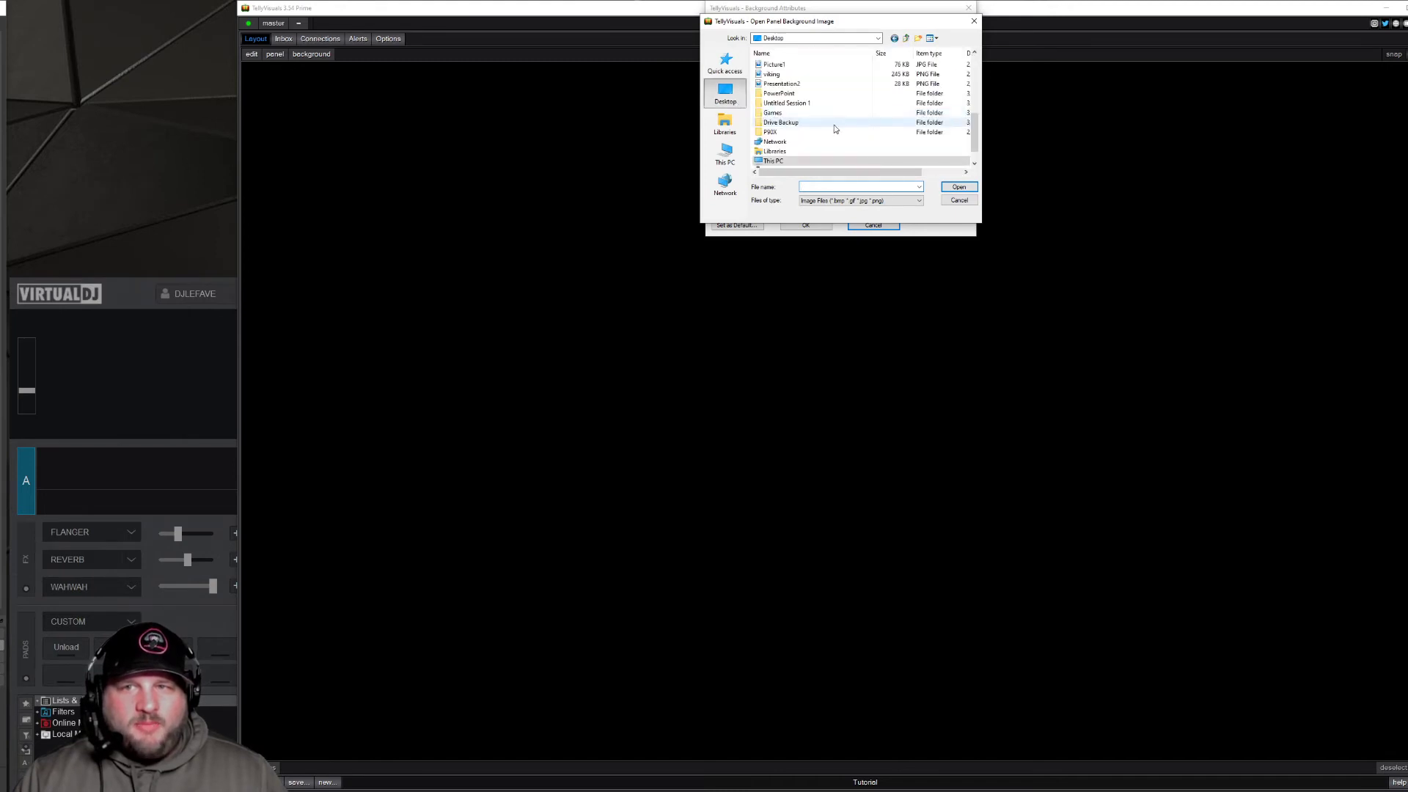
{"action": "scroll", "coordinate": [825, 121], "scroll_direction": "up", "scroll_amount": 6}
{"action": "left_click", "coordinate": [780, 66]}
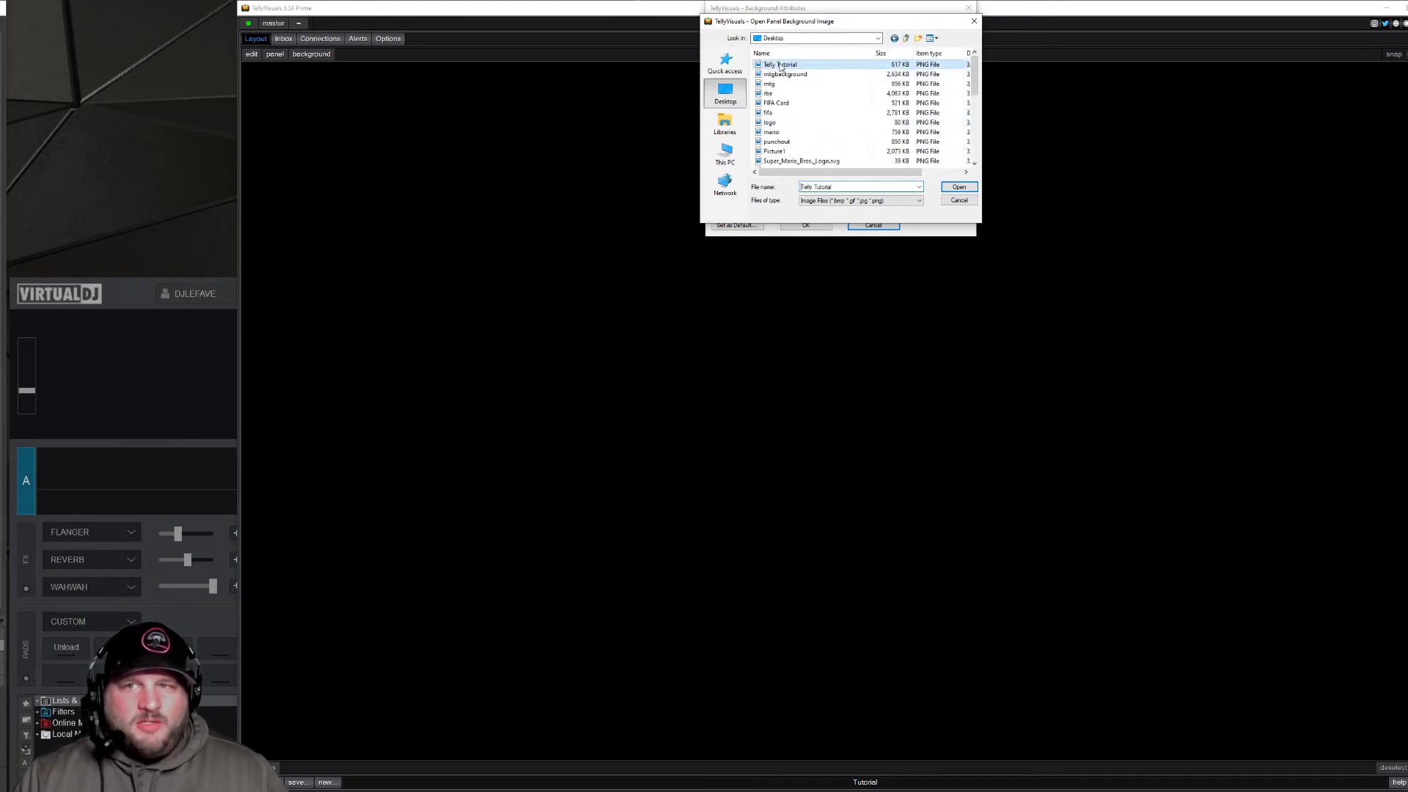
{"action": "left_click", "coordinate": [959, 187]}
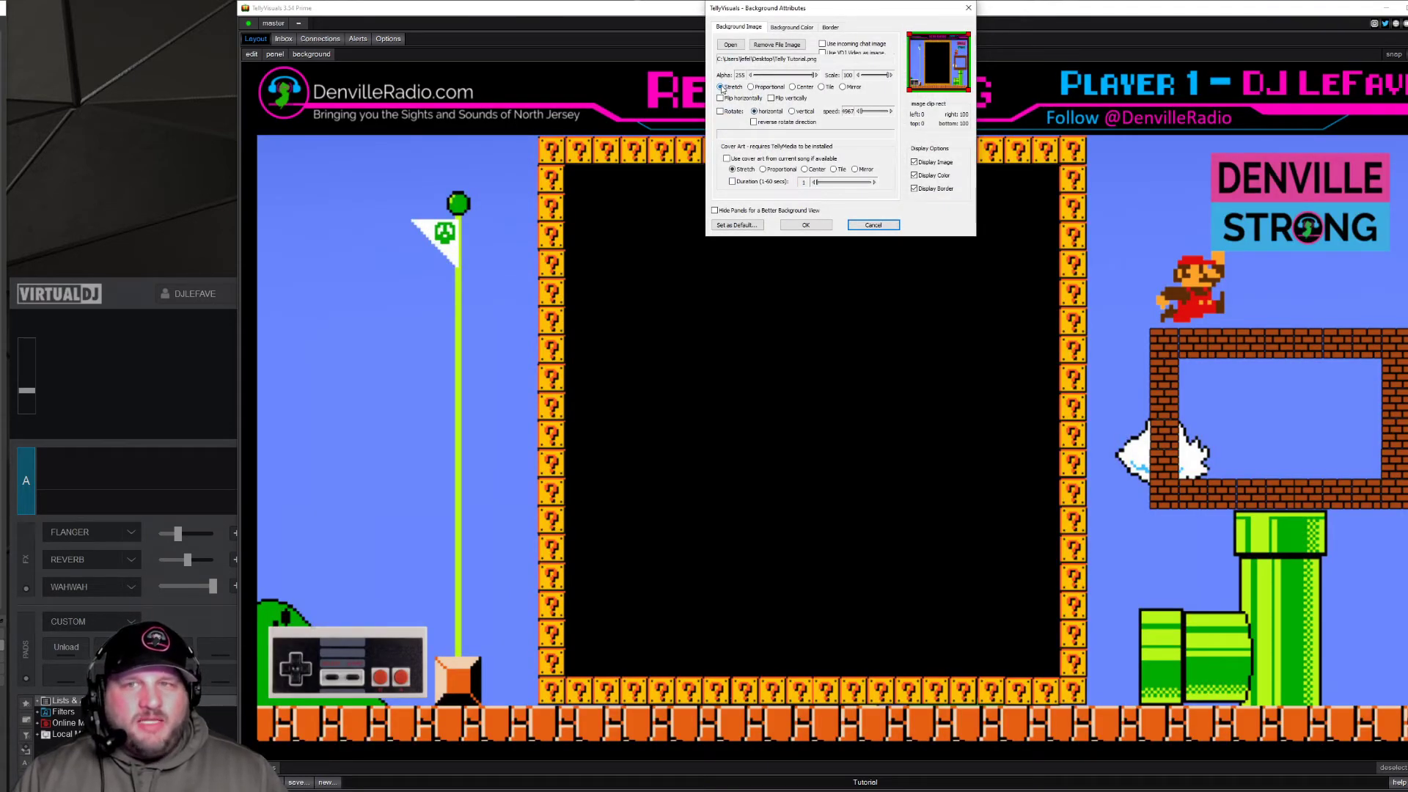
Set the background image to Proportional, turn off Display Color and apply the background attributes
{"action": "left_click", "coordinate": [751, 87]}
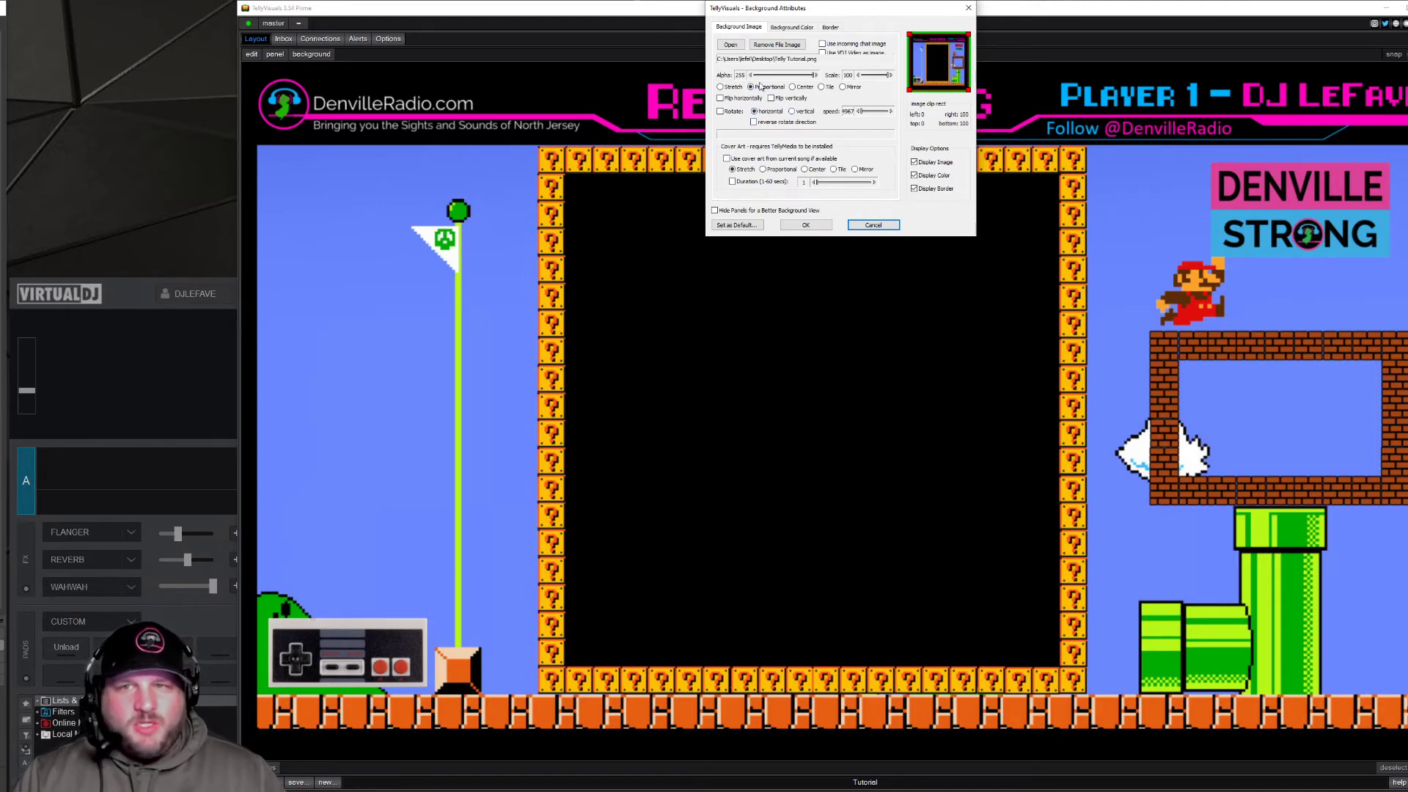
{"action": "left_click", "coordinate": [914, 175]}
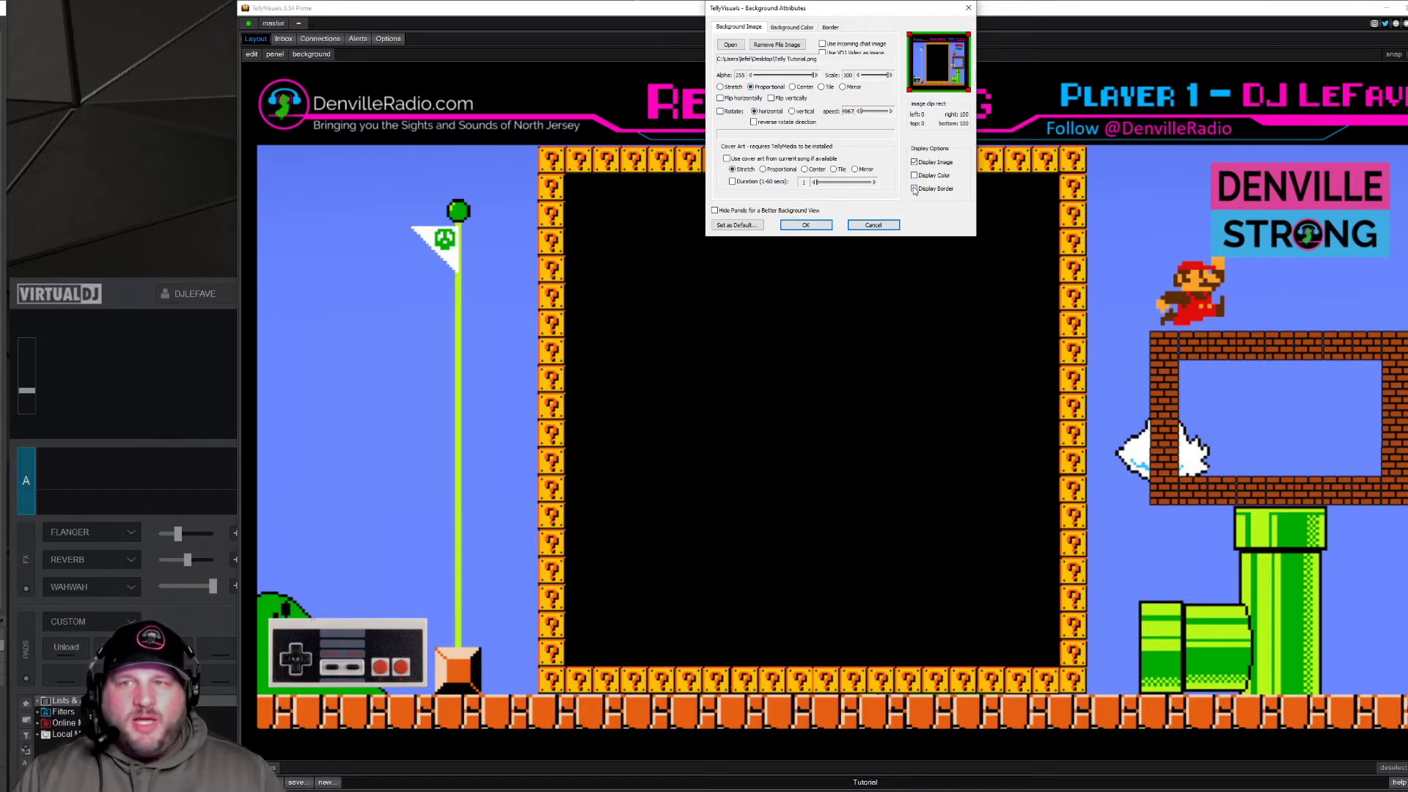
{"action": "left_click", "coordinate": [804, 225]}
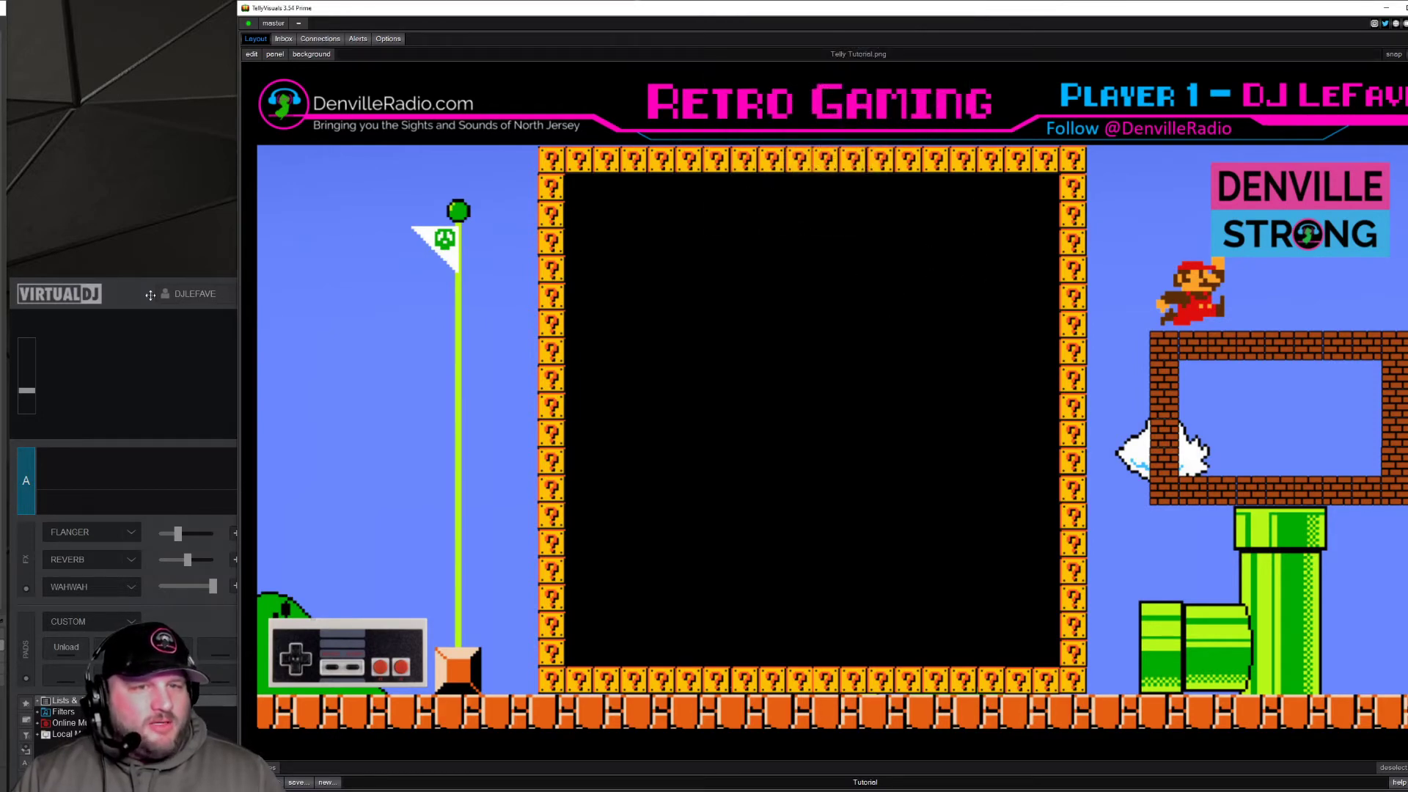
Minimize TellyVisuals and open VirtualDJ's separate video output window to preview the background
{"action": "left_click", "coordinate": [1386, 8]}
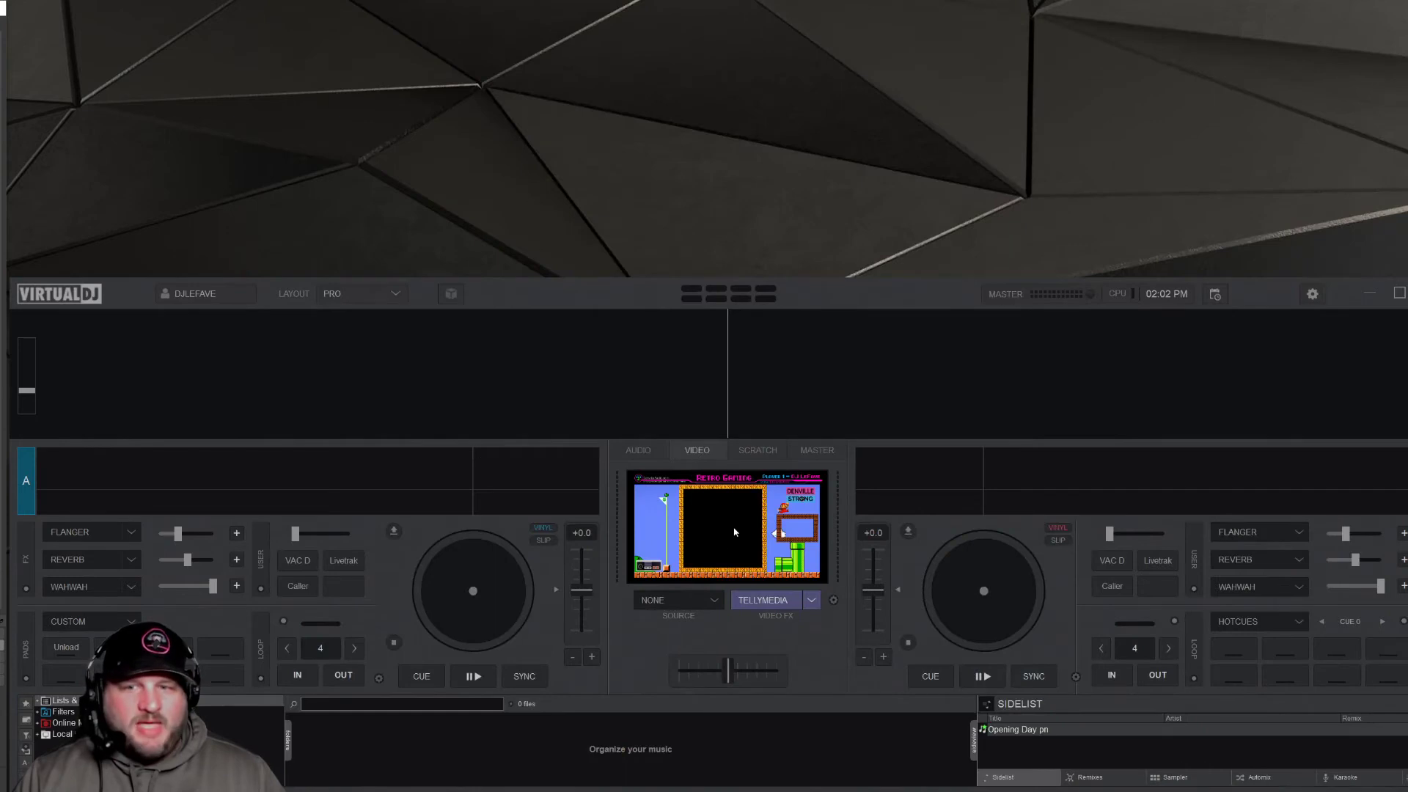
{"action": "left_click", "coordinate": [734, 532]}
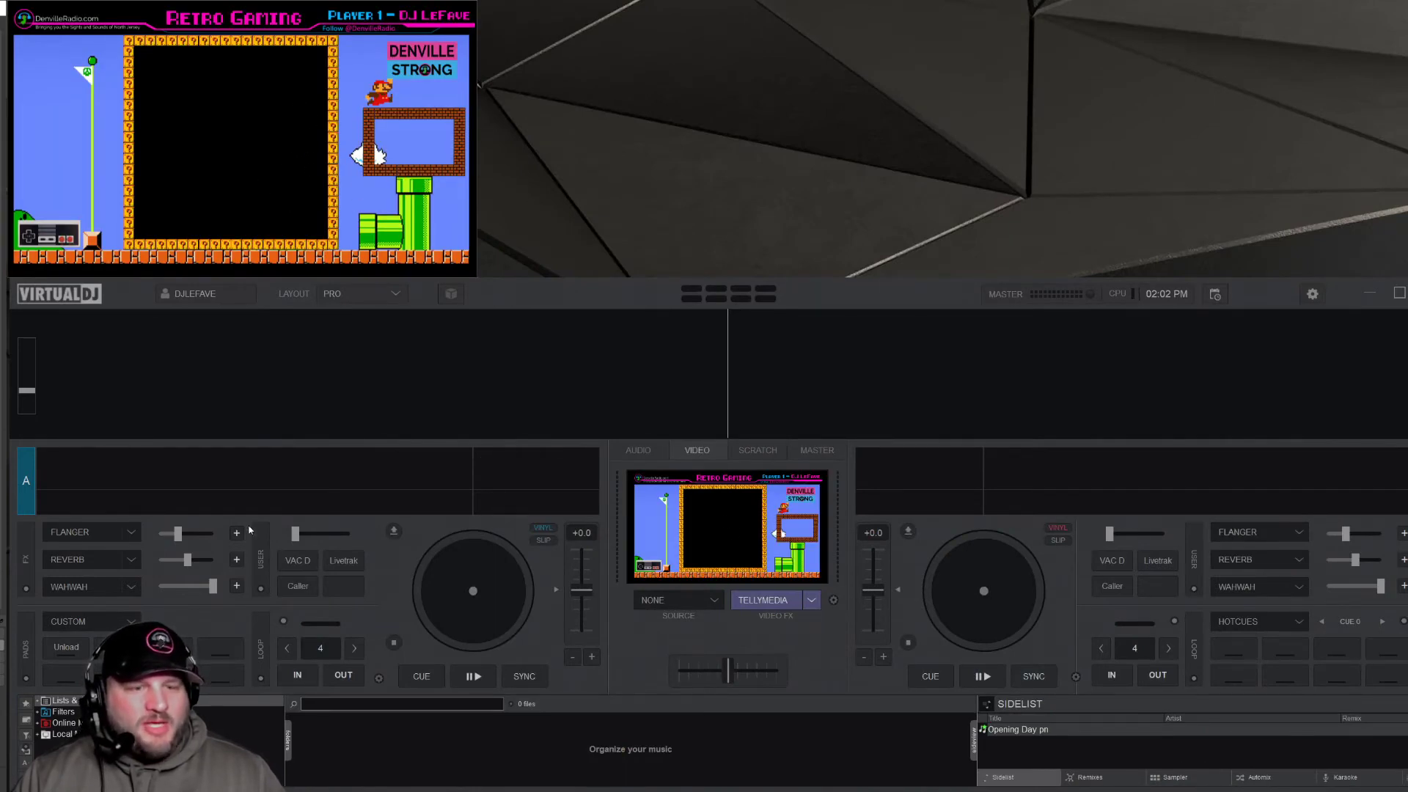
Switch to TellyVisuals, create a Basic Panel and fit it over the flag on the flagpole at about 180 by 140
{"action": "mouse_move", "coordinate": [48, 791]}
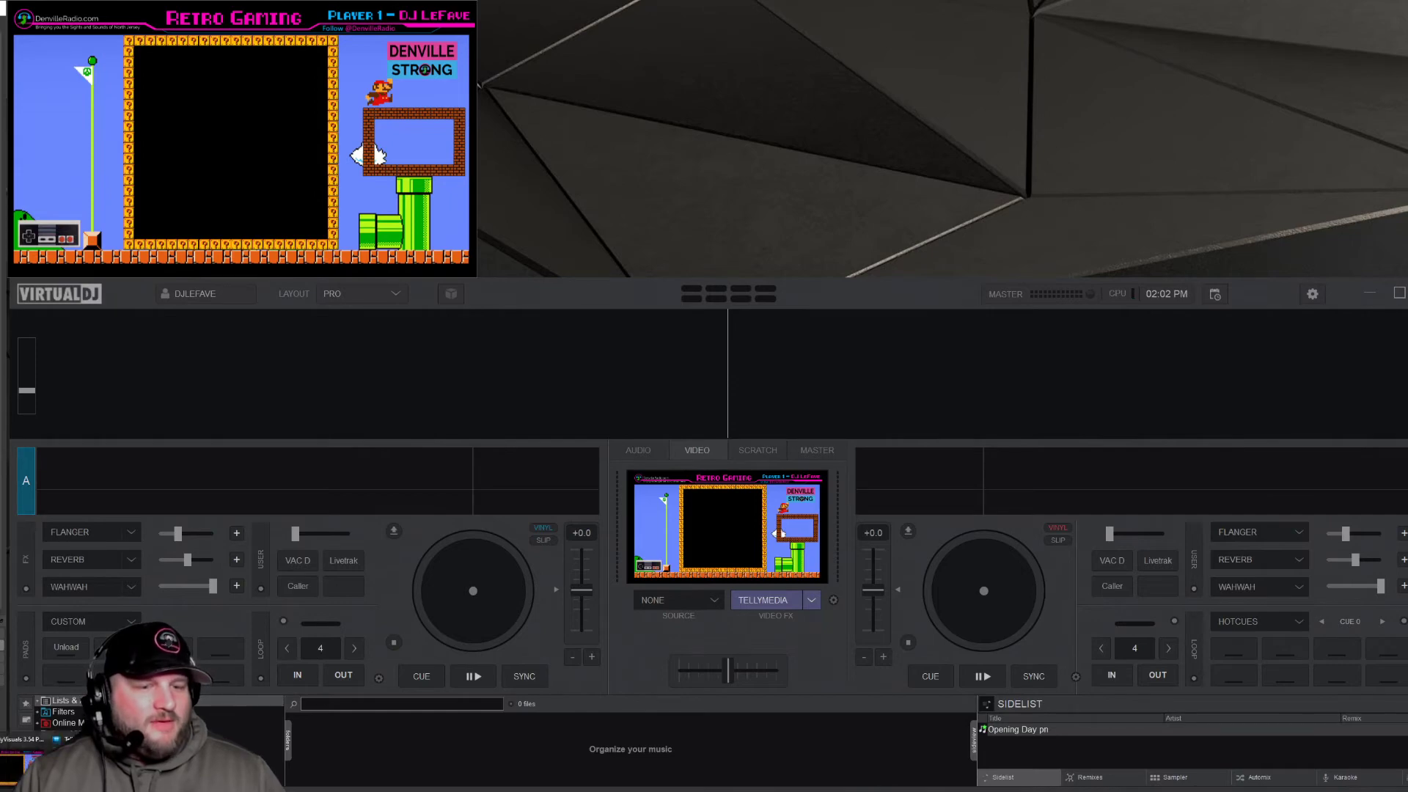
{"action": "left_click", "coordinate": [31, 758]}
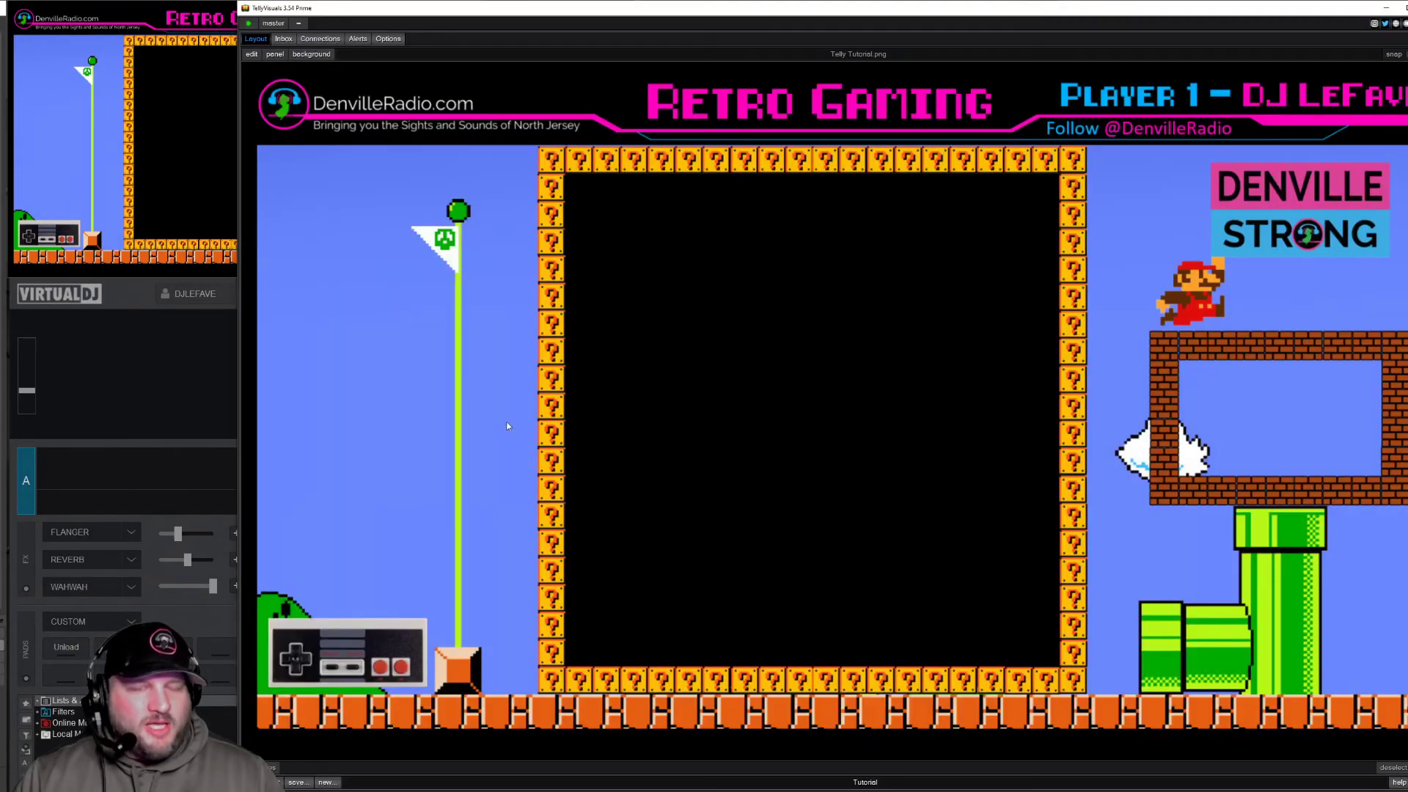
{"action": "left_click", "coordinate": [275, 56]}
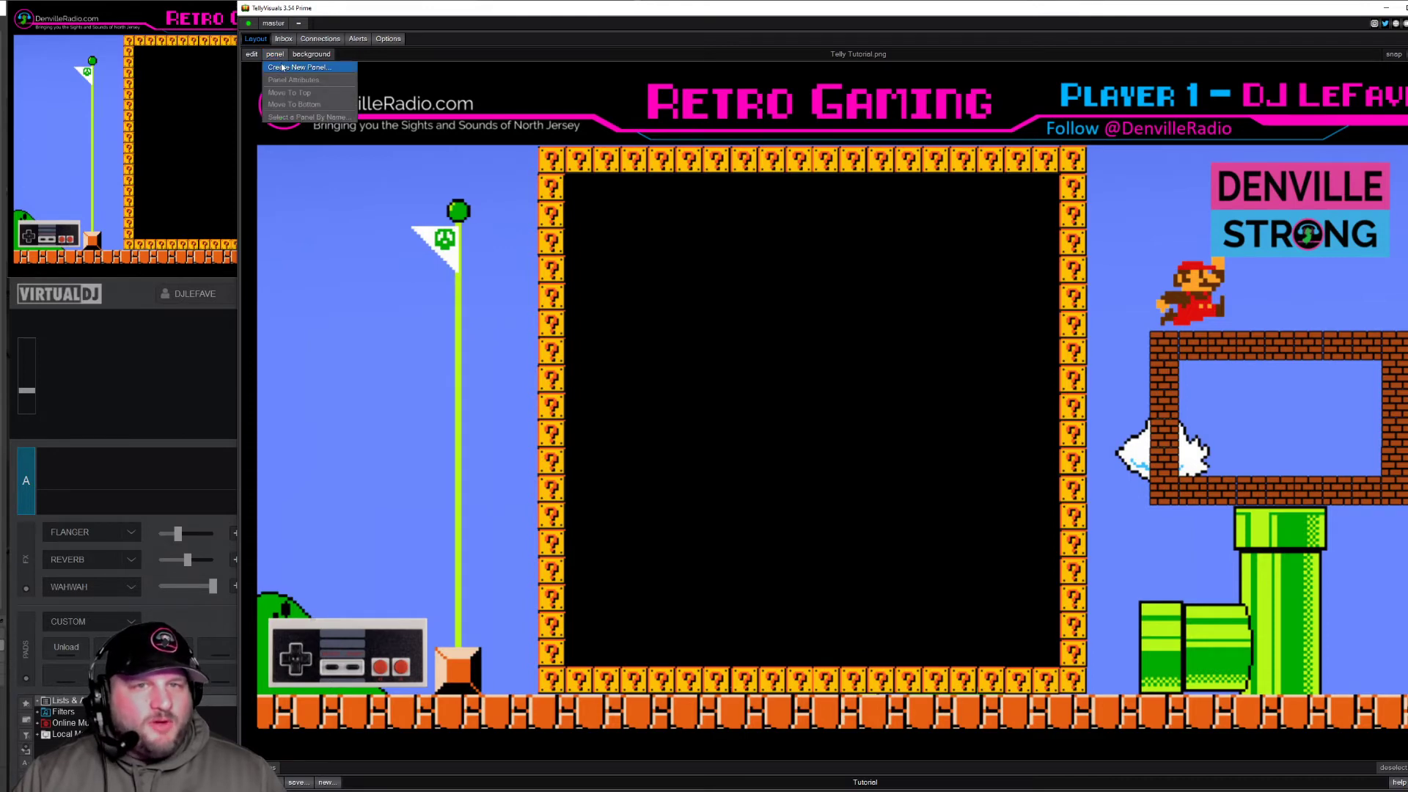
{"action": "left_click", "coordinate": [284, 67]}
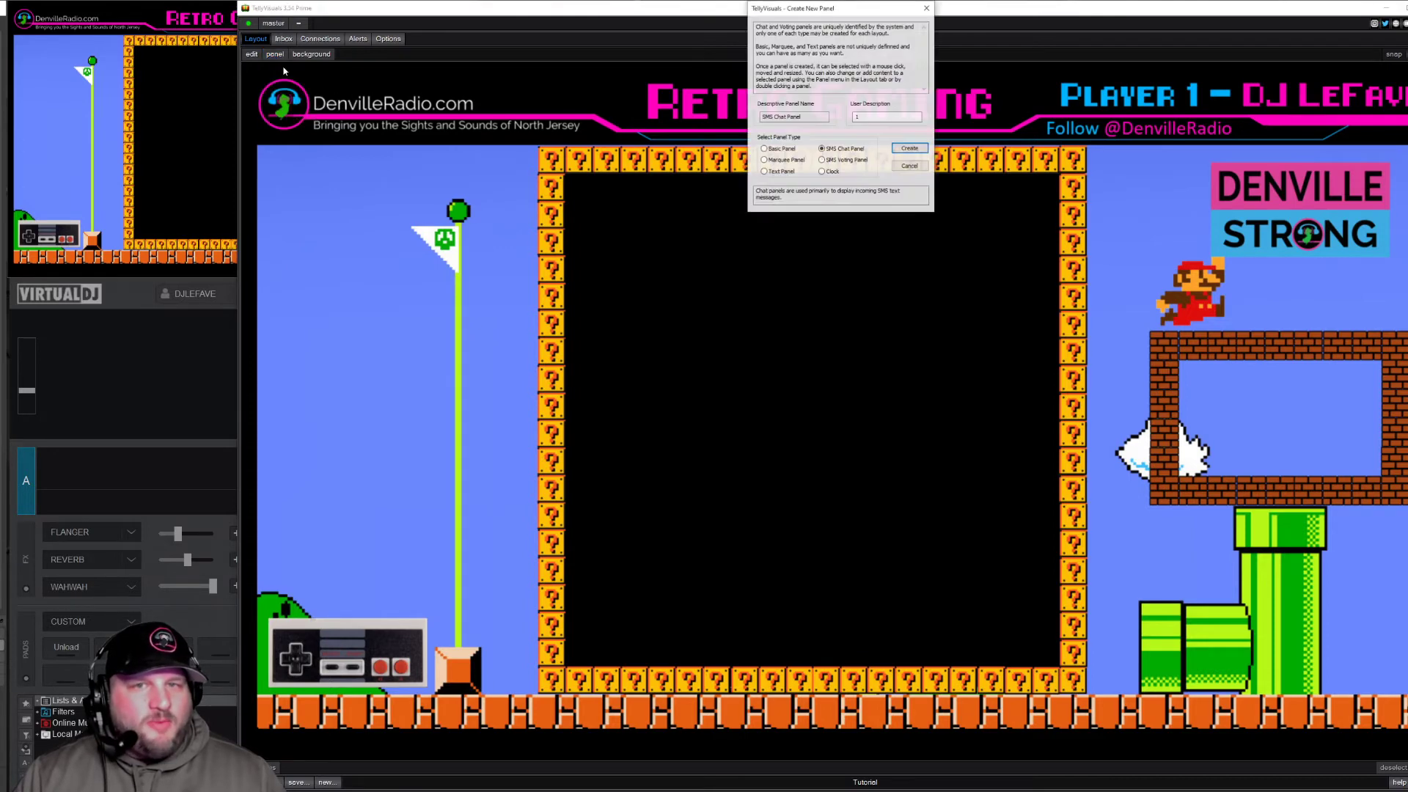
{"action": "left_click", "coordinate": [765, 150]}
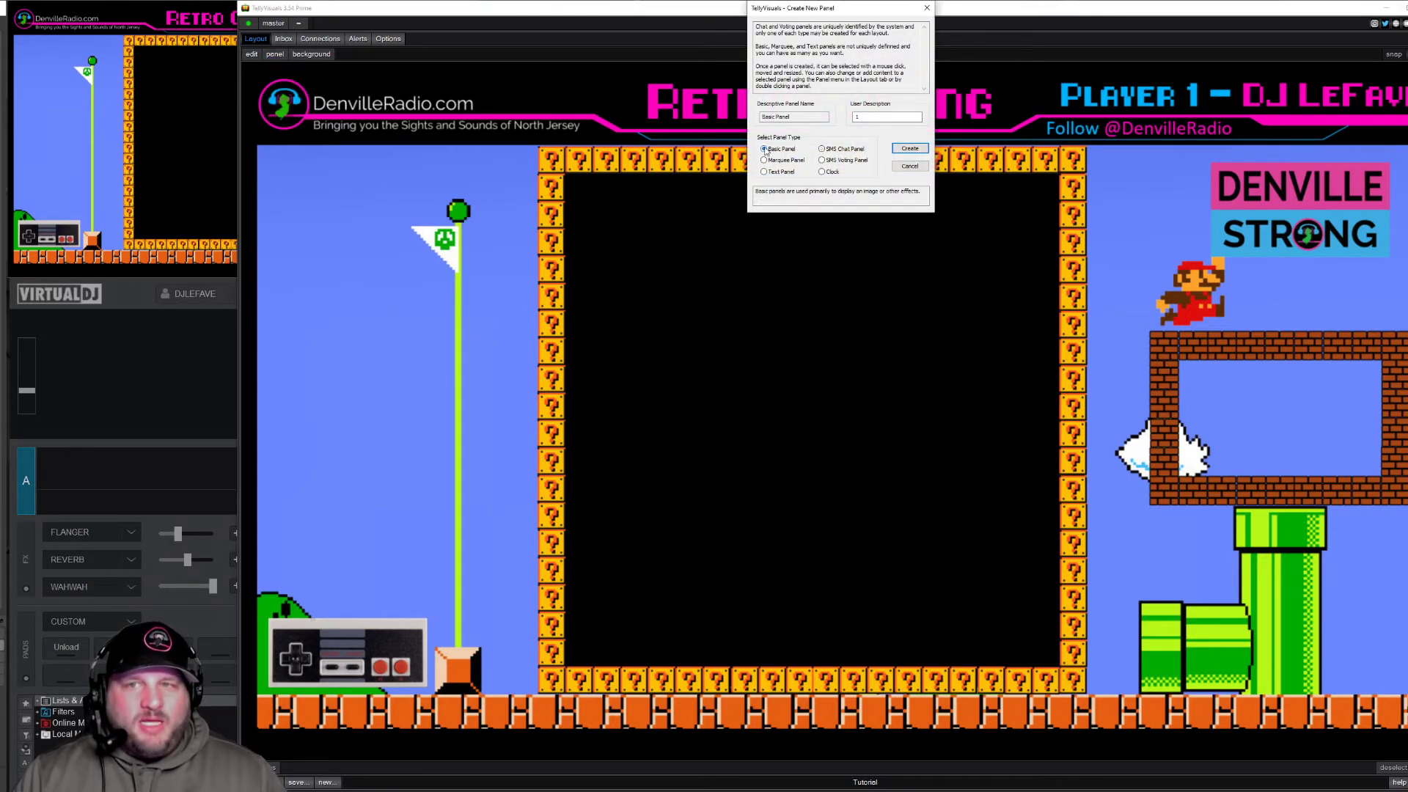
{"action": "left_click", "coordinate": [919, 151]}
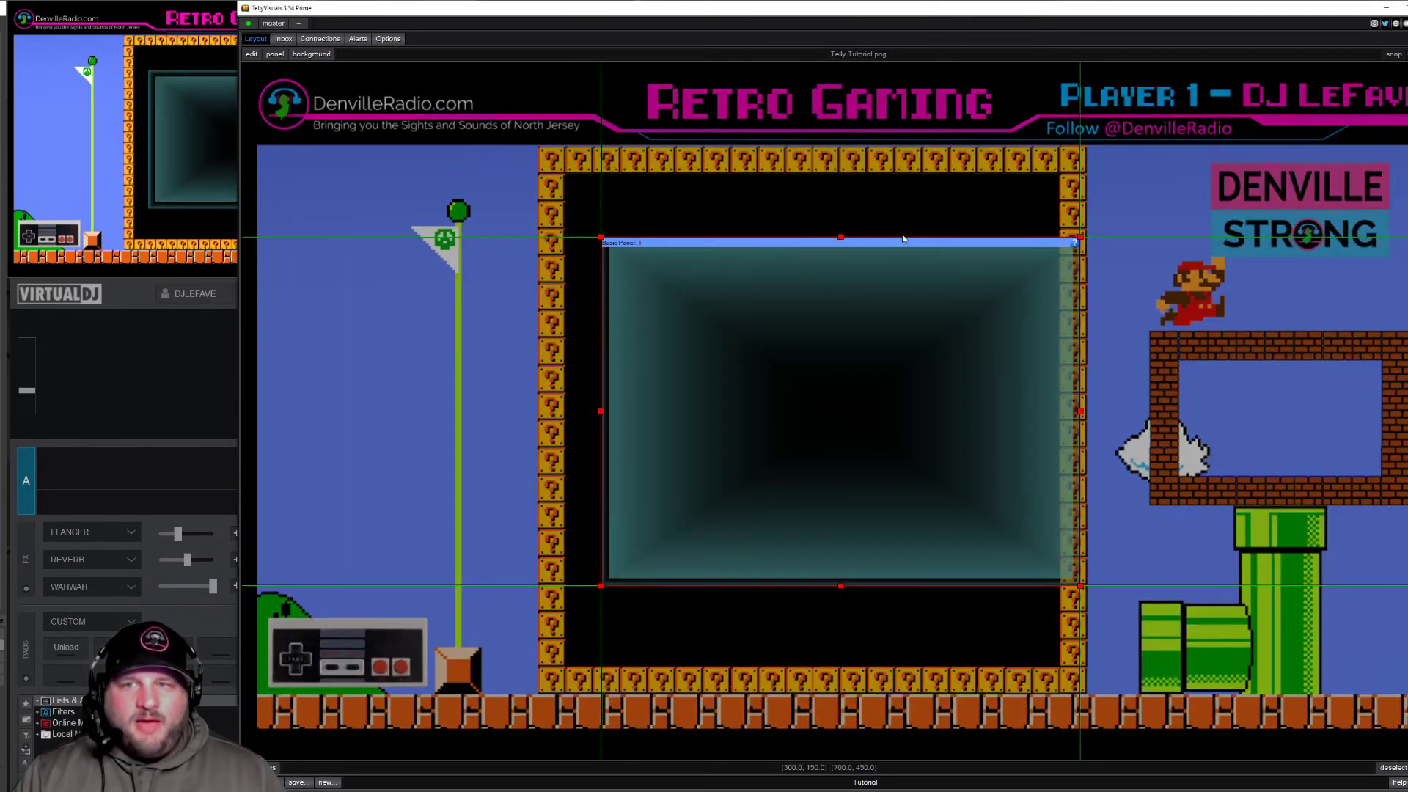
{"action": "left_click_drag", "start_coordinate": [903, 245], "coordinate": [616, 167]}
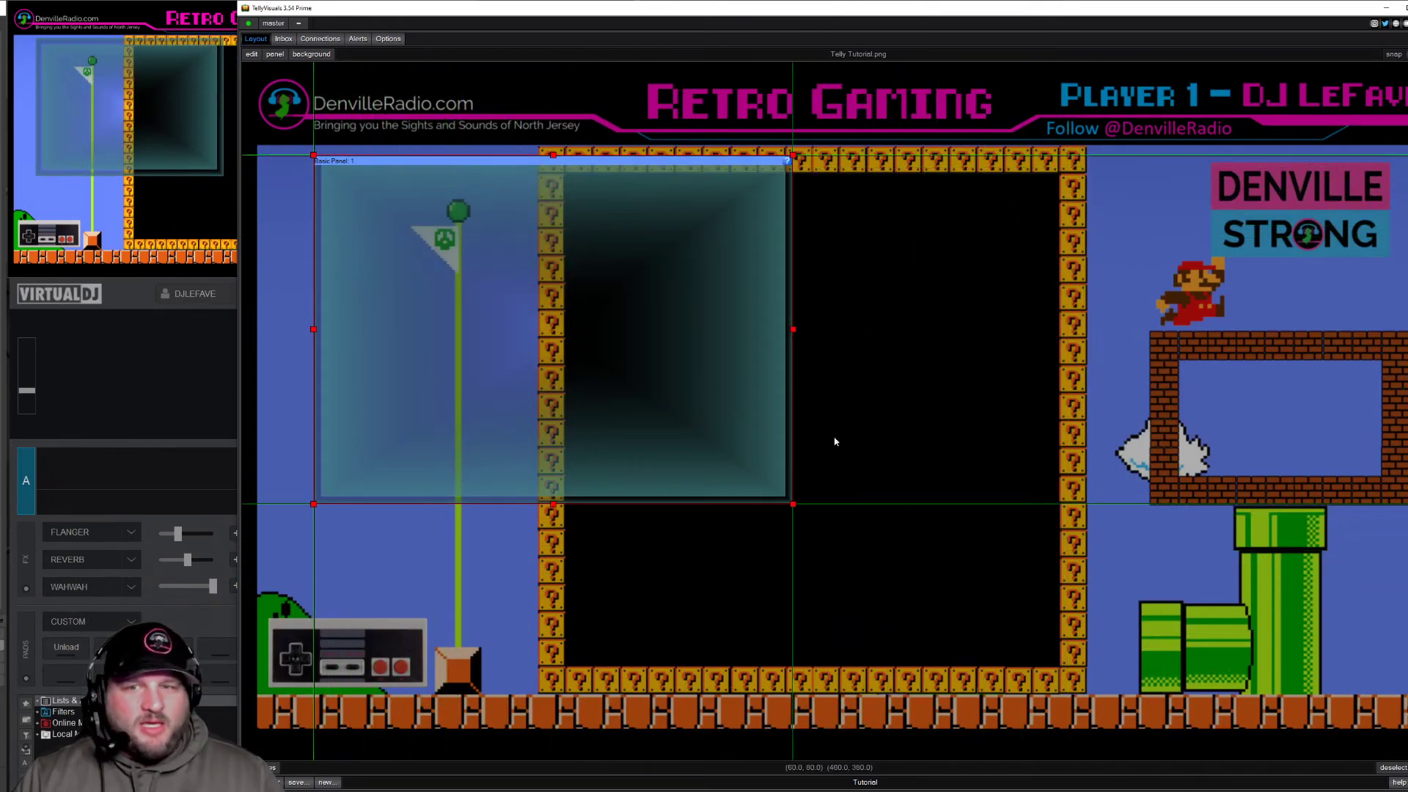
{"action": "left_click_drag", "start_coordinate": [792, 503], "coordinate": [525, 319]}
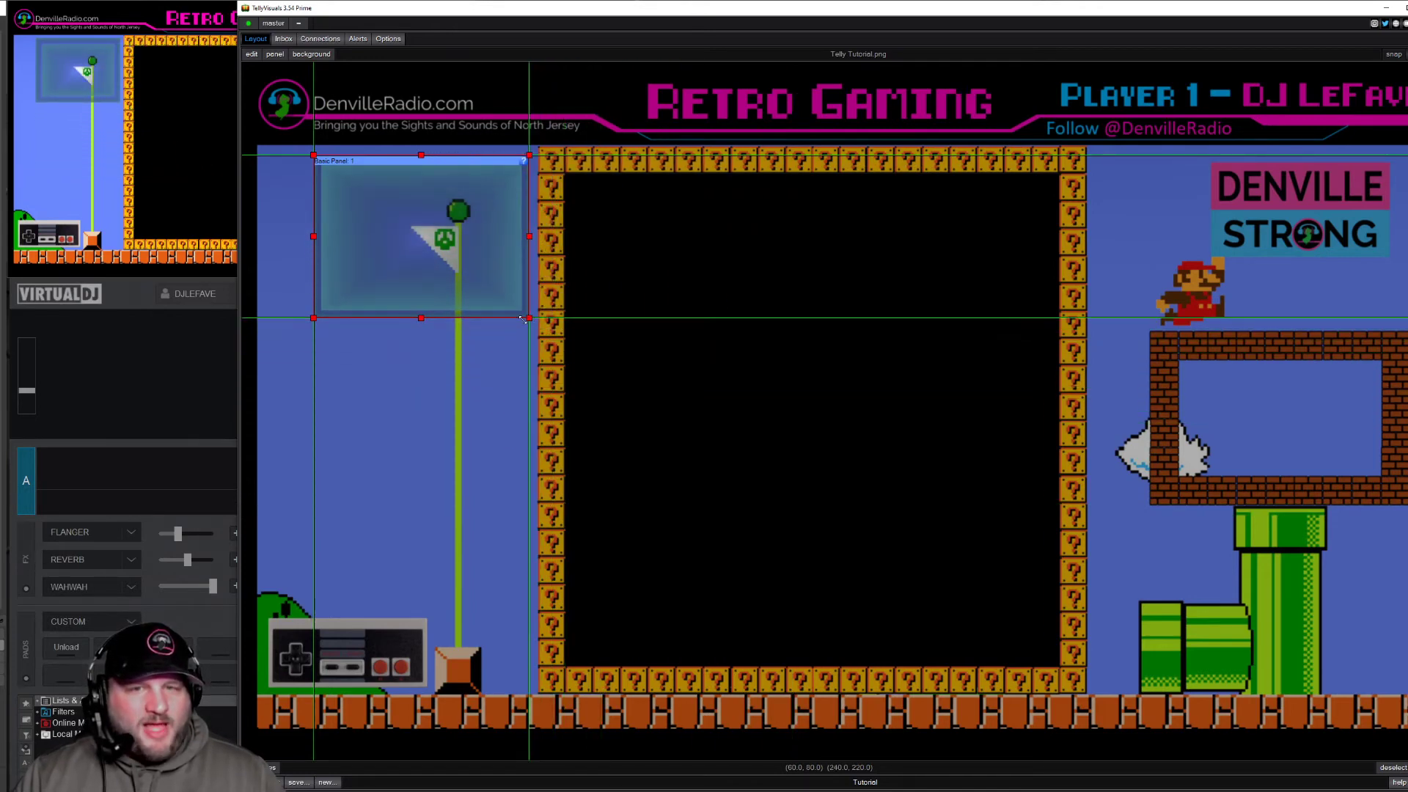
Open the Basic Panel's attributes and browse the Desktop for a panel background image
{"action": "right_click", "coordinate": [383, 163]}
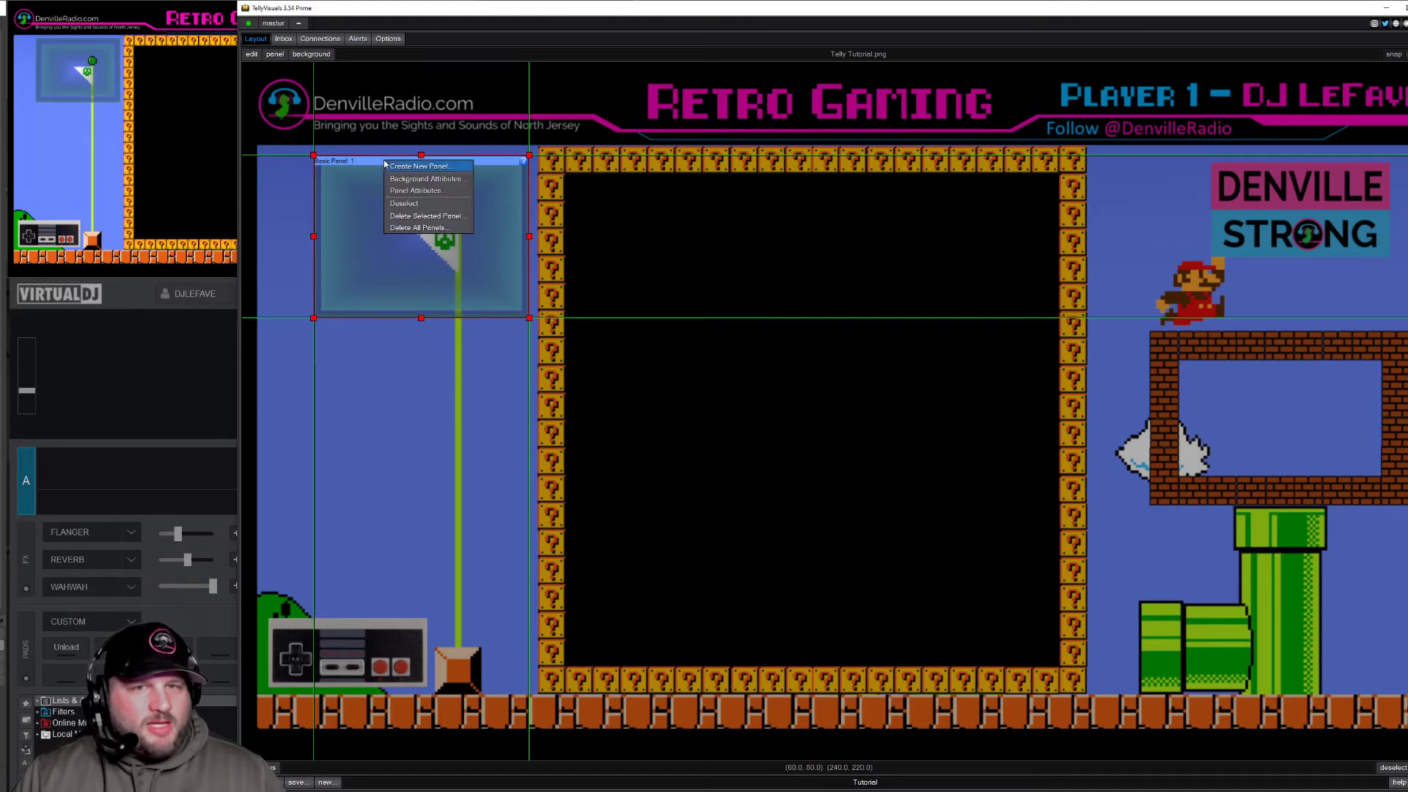
{"action": "left_click", "coordinate": [423, 192]}
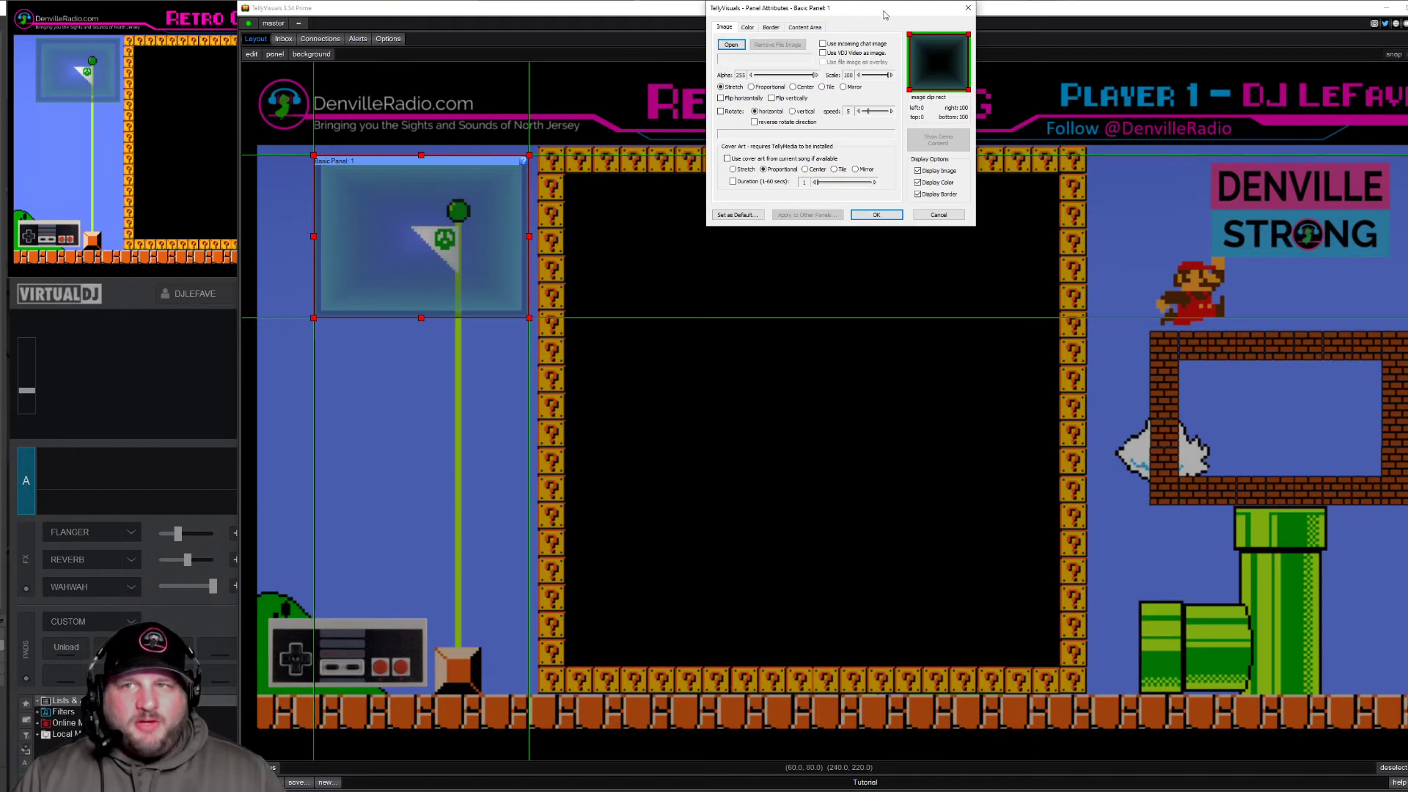
{"action": "left_click_drag", "start_coordinate": [885, 14], "coordinate": [585, 289]}
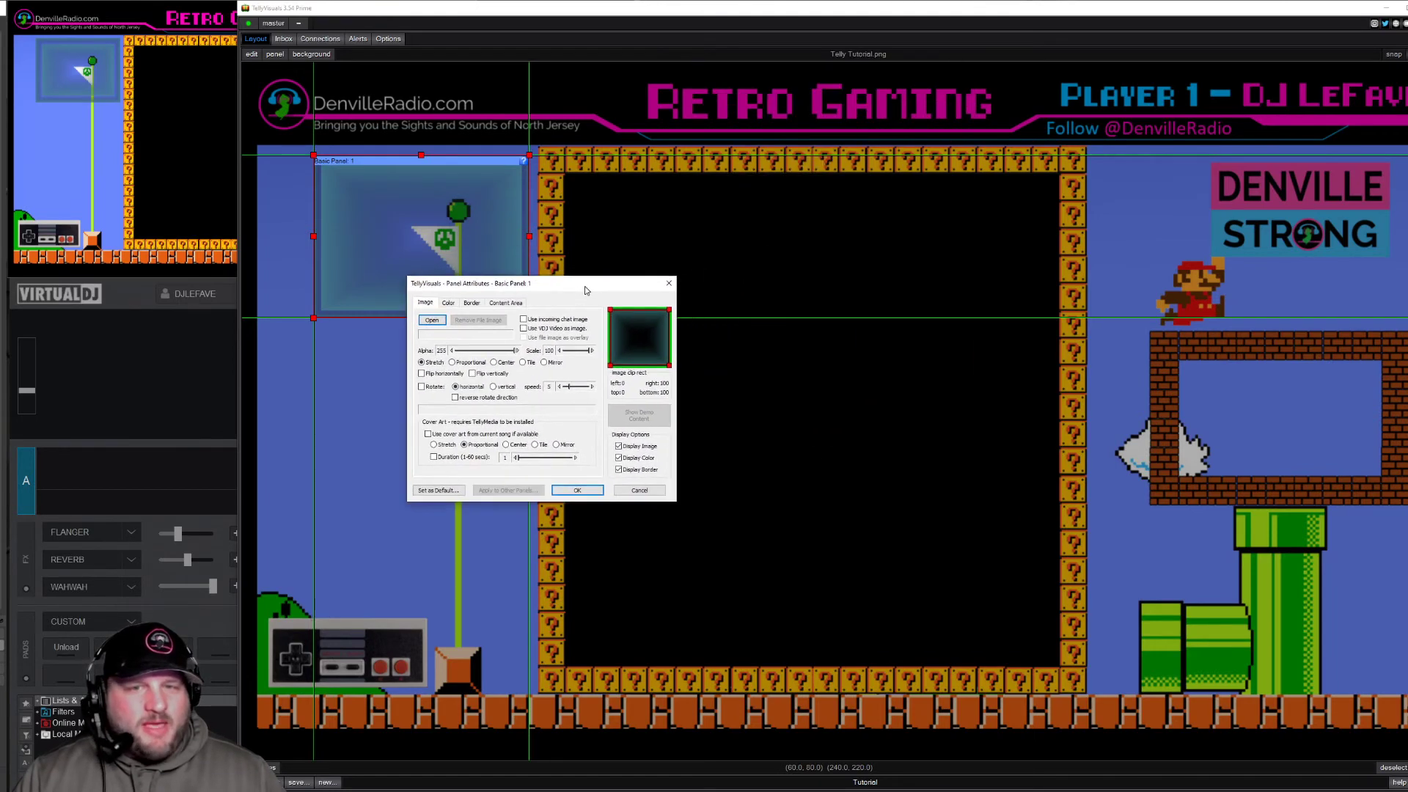
{"action": "left_click", "coordinate": [432, 320]}
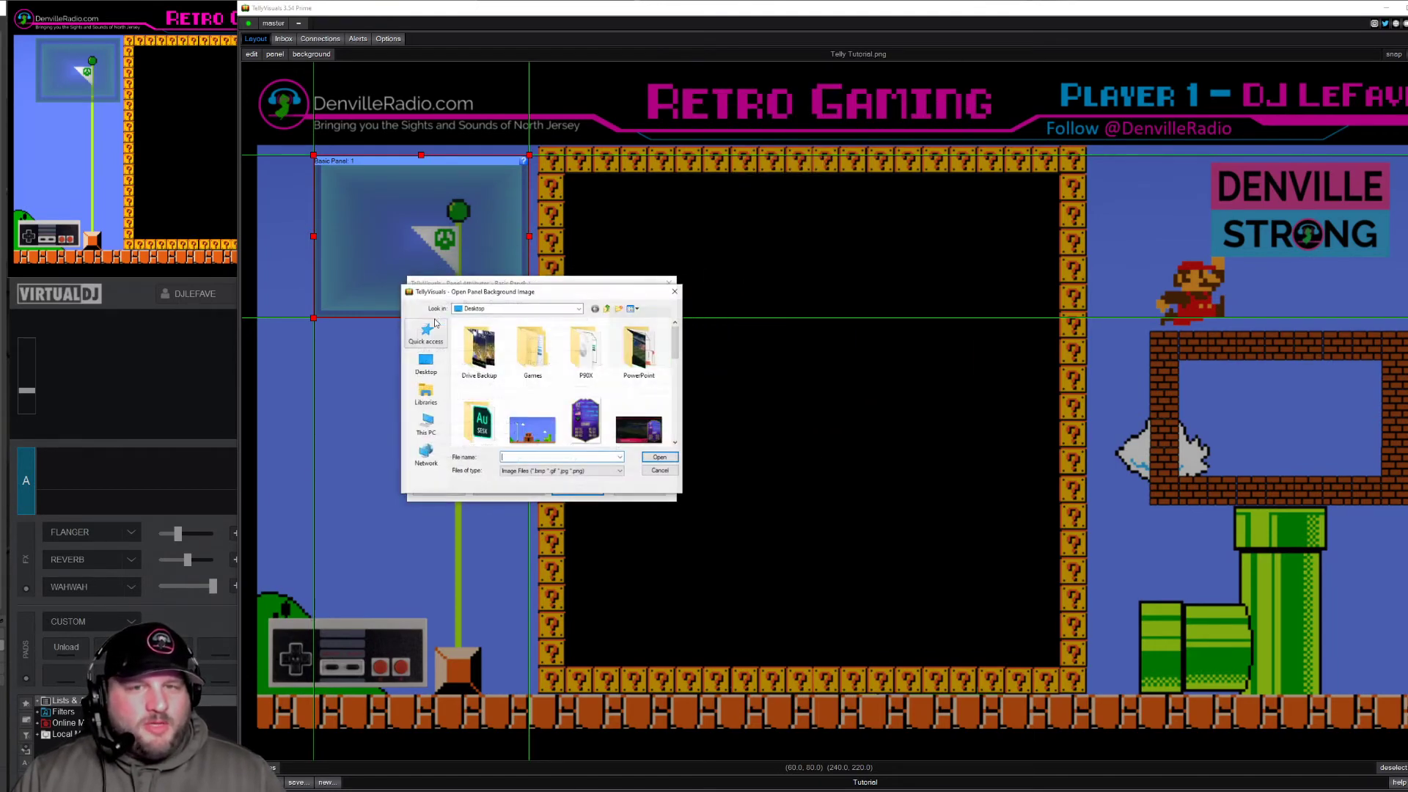
{"action": "scroll", "coordinate": [515, 366], "scroll_direction": "down", "scroll_amount": 1}
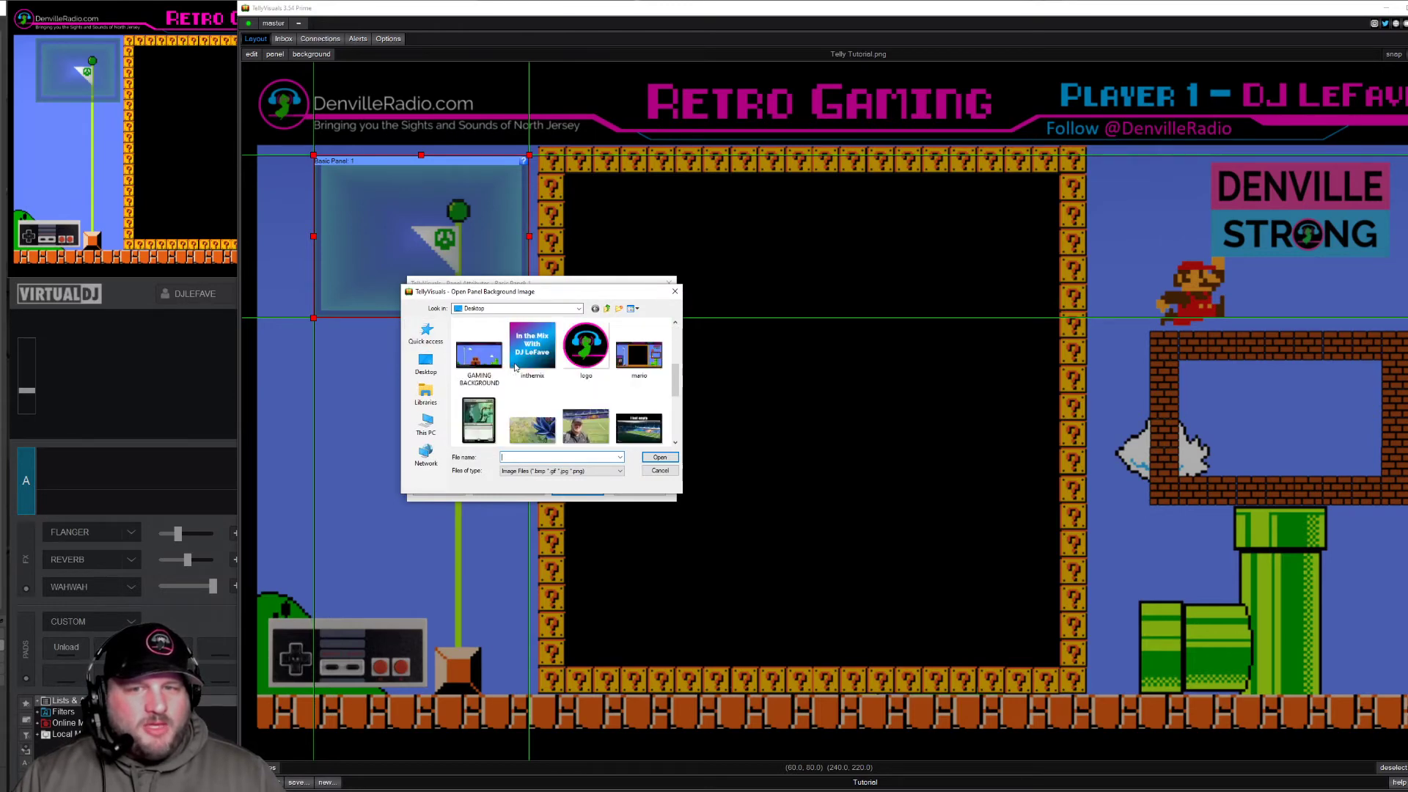
{"action": "scroll", "coordinate": [515, 367], "scroll_direction": "down", "scroll_amount": 3}
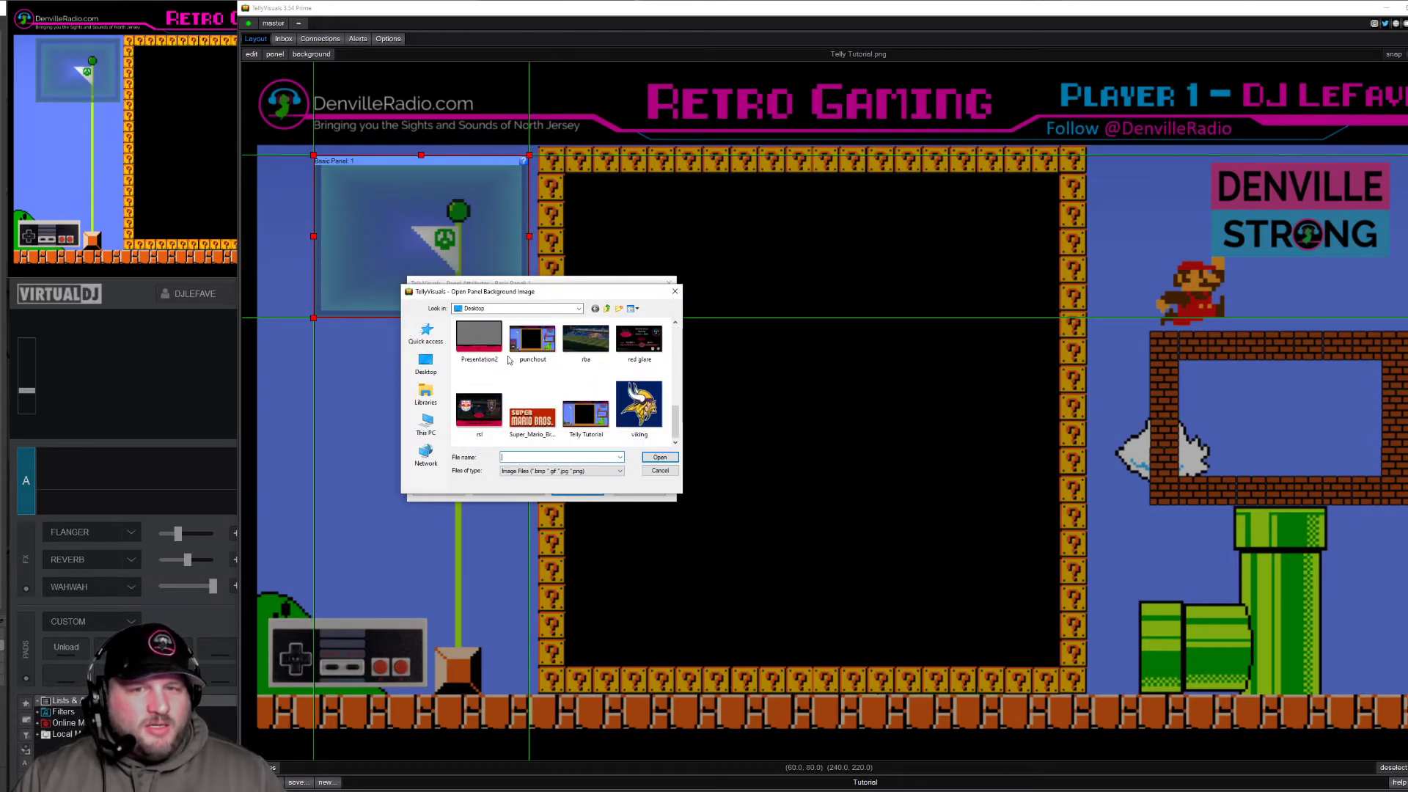
Load the RBNwY Logo picture from the images folder inside Drive Backup on the Desktop as the panel's image
{"action": "left_click", "coordinate": [426, 364]}
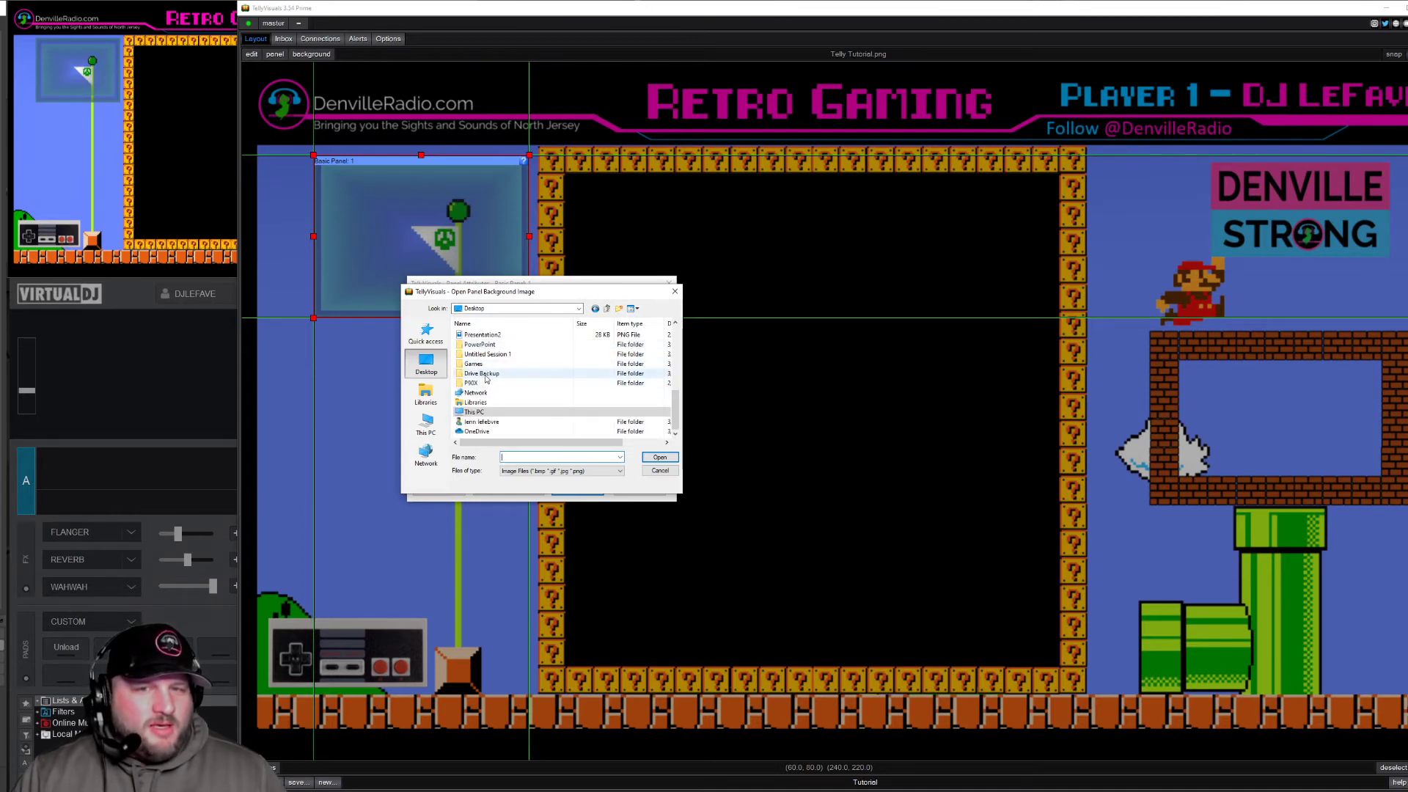
{"action": "double_click", "coordinate": [487, 374]}
{"action": "scroll", "coordinate": [489, 364], "scroll_direction": "down", "scroll_amount": 3}
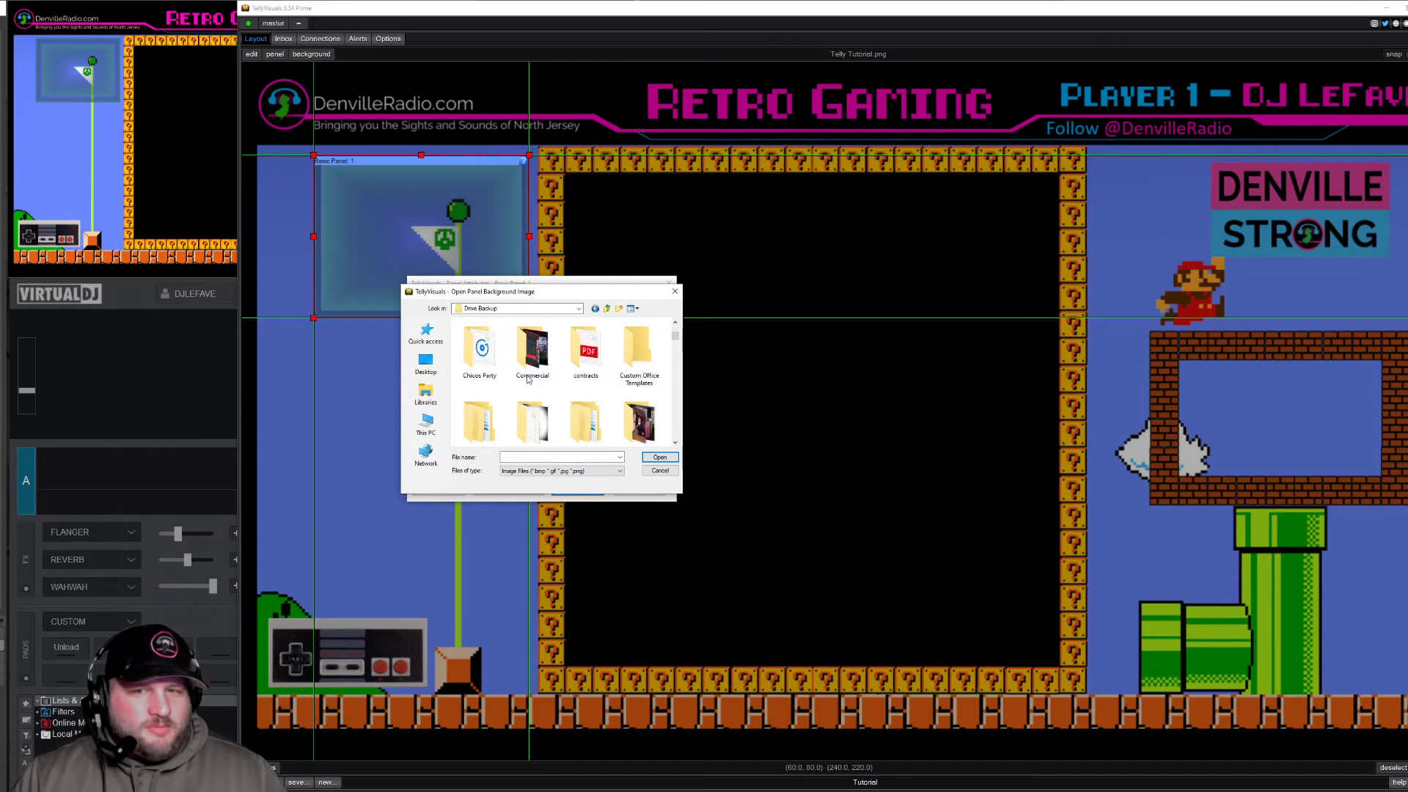
{"action": "scroll", "coordinate": [527, 378], "scroll_direction": "down", "scroll_amount": 3}
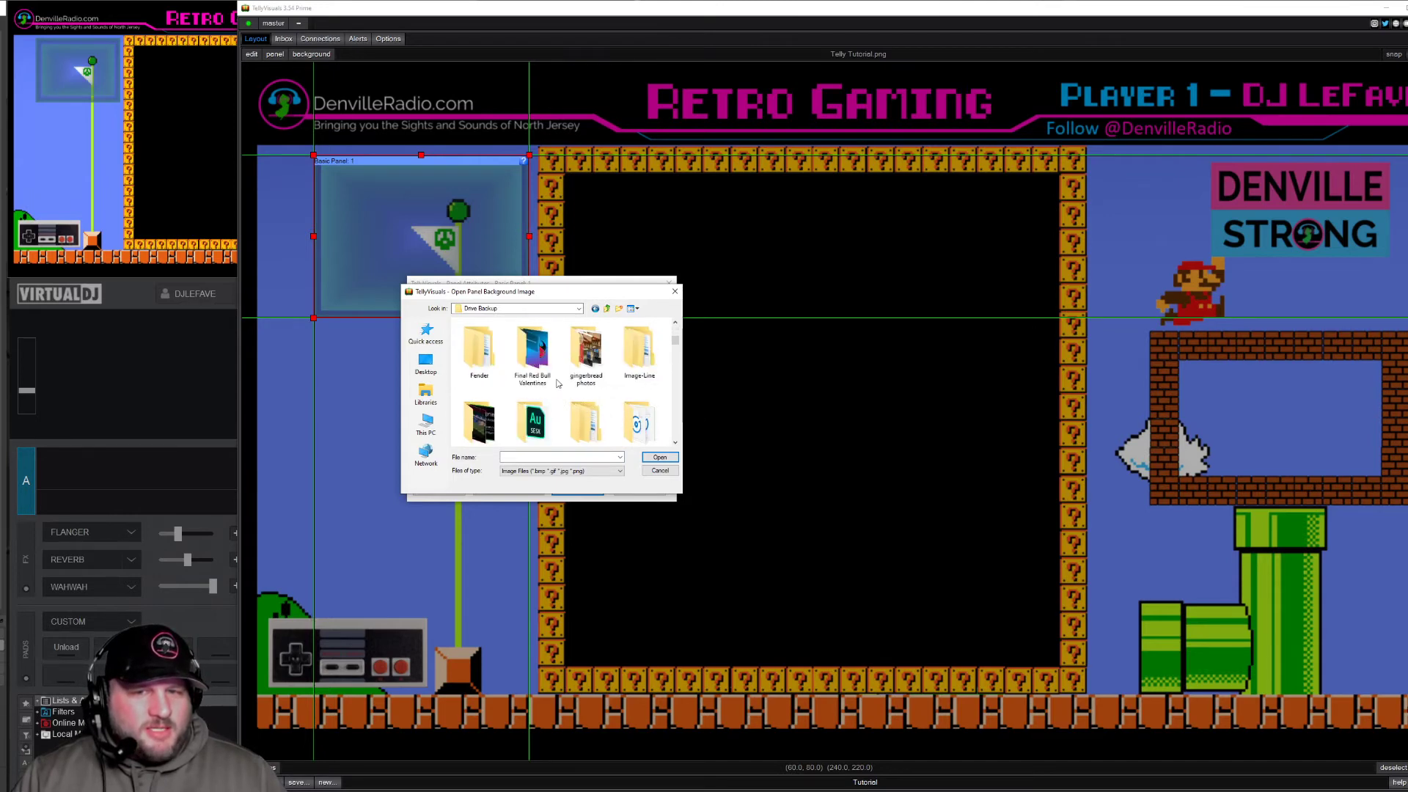
{"action": "scroll", "coordinate": [558, 382], "scroll_direction": "down", "scroll_amount": 1}
{"action": "double_click", "coordinate": [489, 364]}
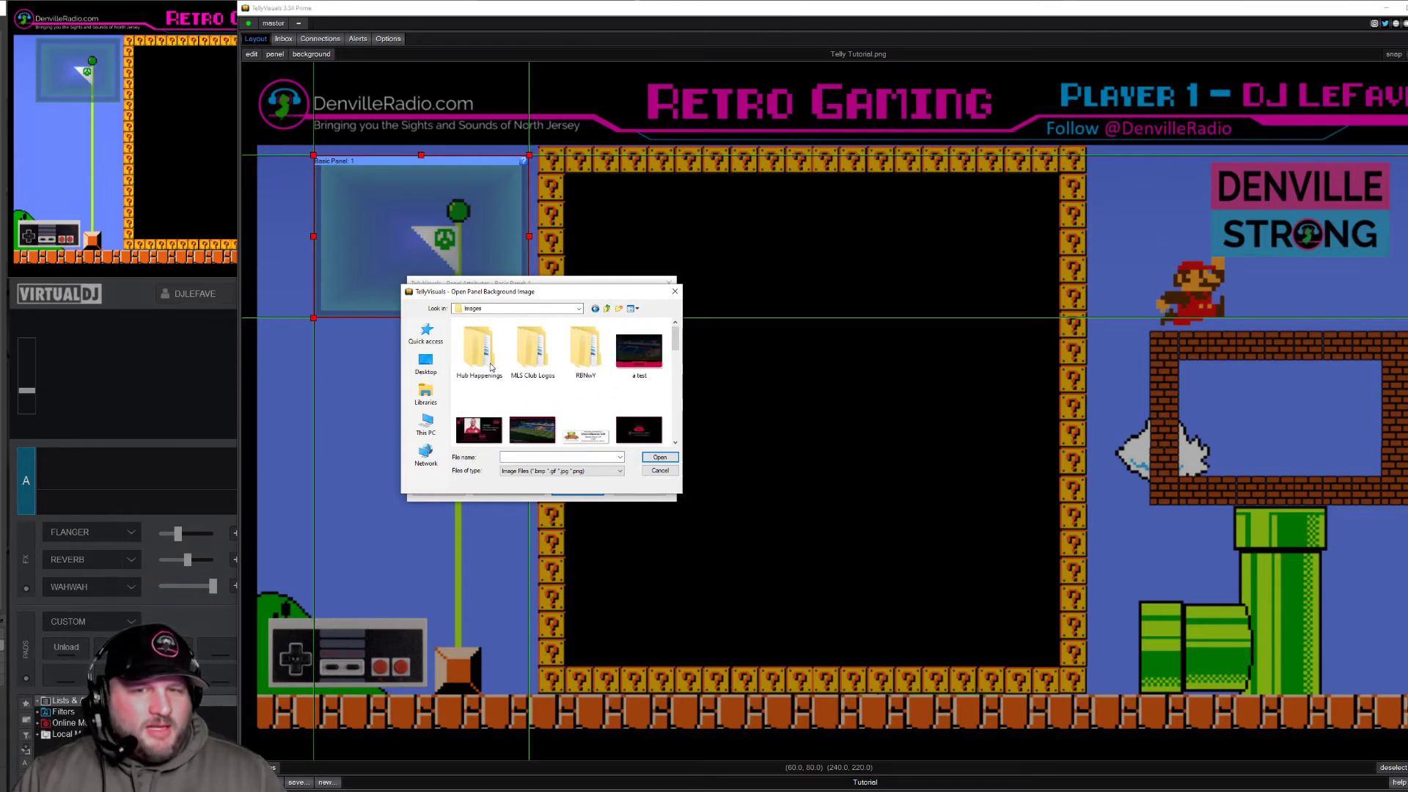
{"action": "scroll", "coordinate": [558, 385], "scroll_direction": "down", "scroll_amount": 2}
{"action": "scroll", "coordinate": [558, 388], "scroll_direction": "down", "scroll_amount": 3}
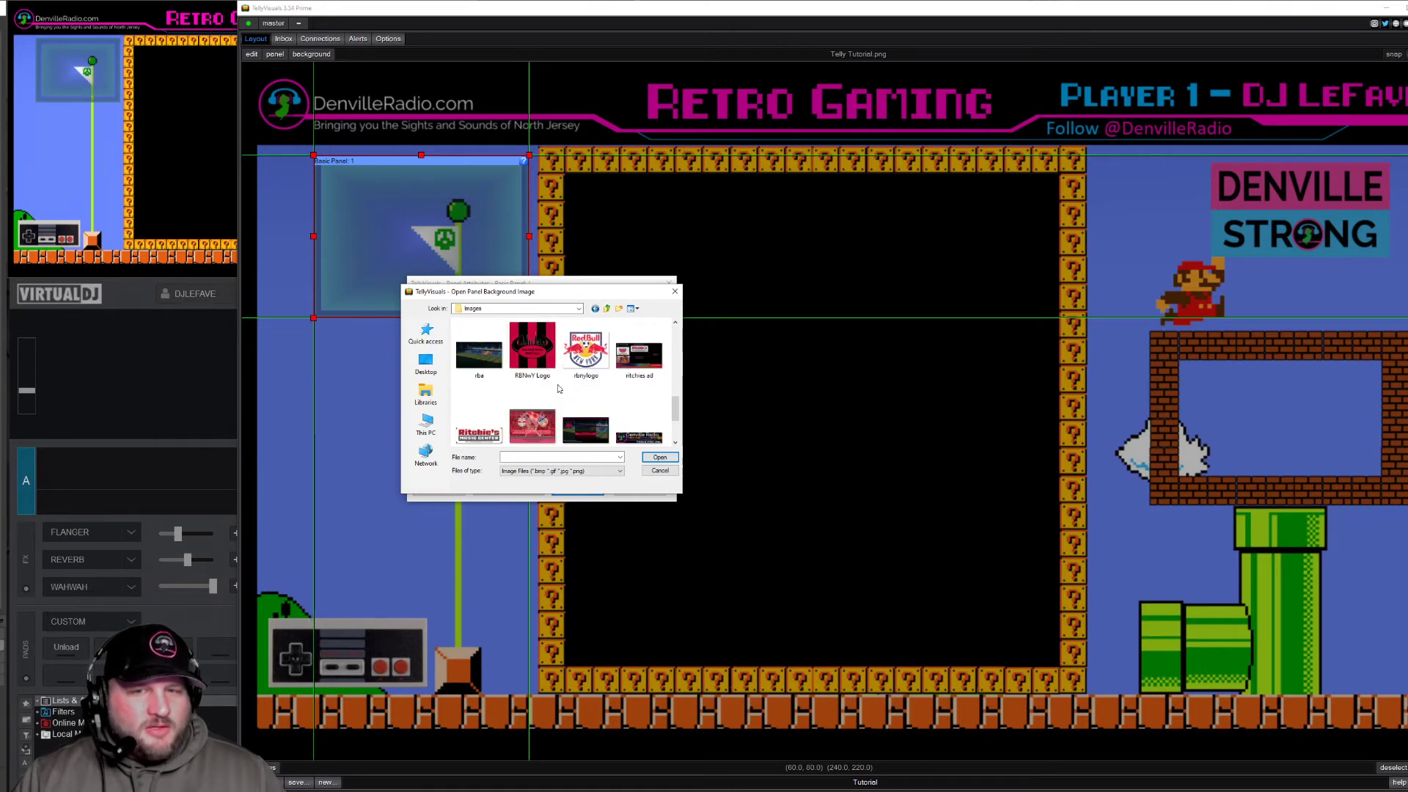
{"action": "scroll", "coordinate": [559, 388], "scroll_direction": "down", "scroll_amount": 1}
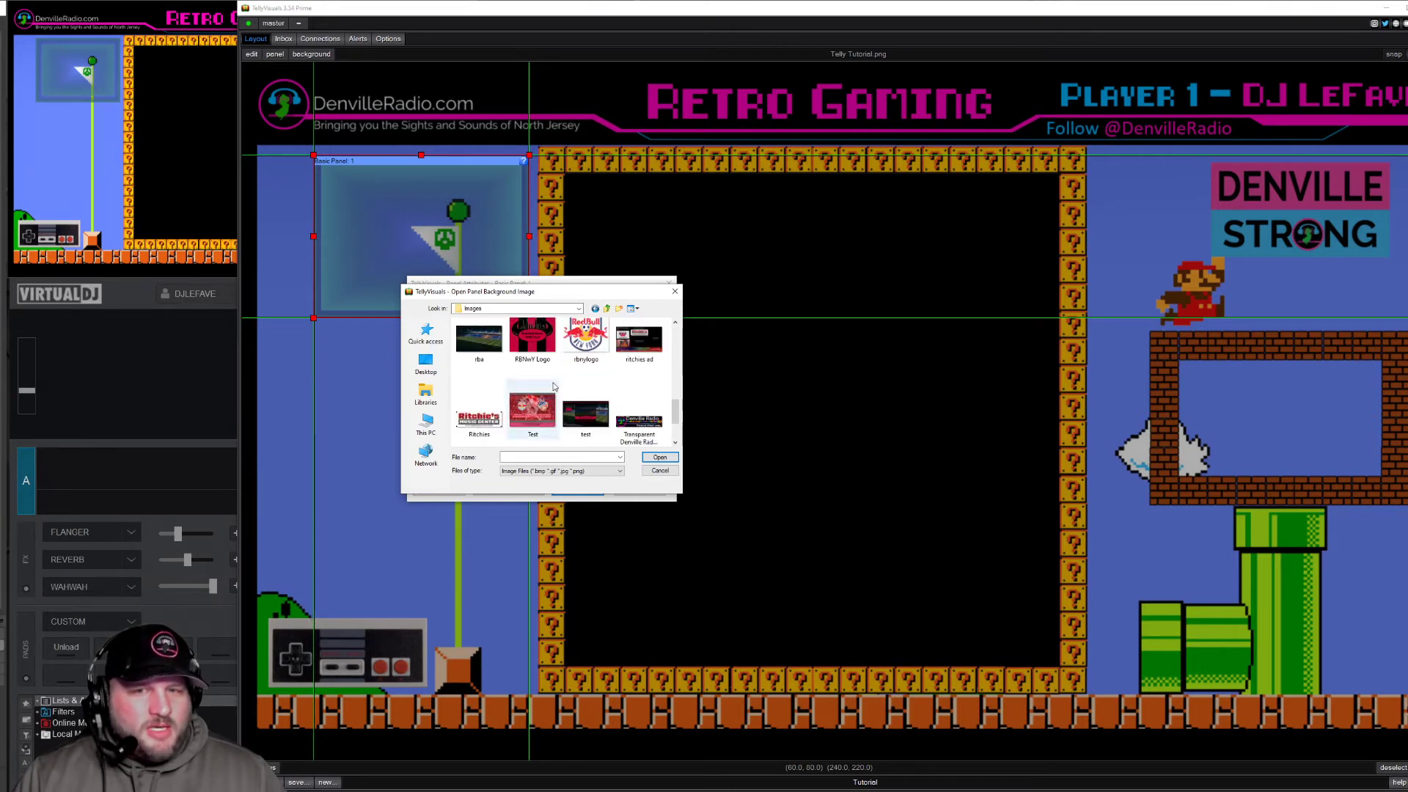
{"action": "left_click", "coordinate": [535, 354]}
{"action": "scroll", "coordinate": [534, 354], "scroll_direction": "up", "scroll_amount": 1}
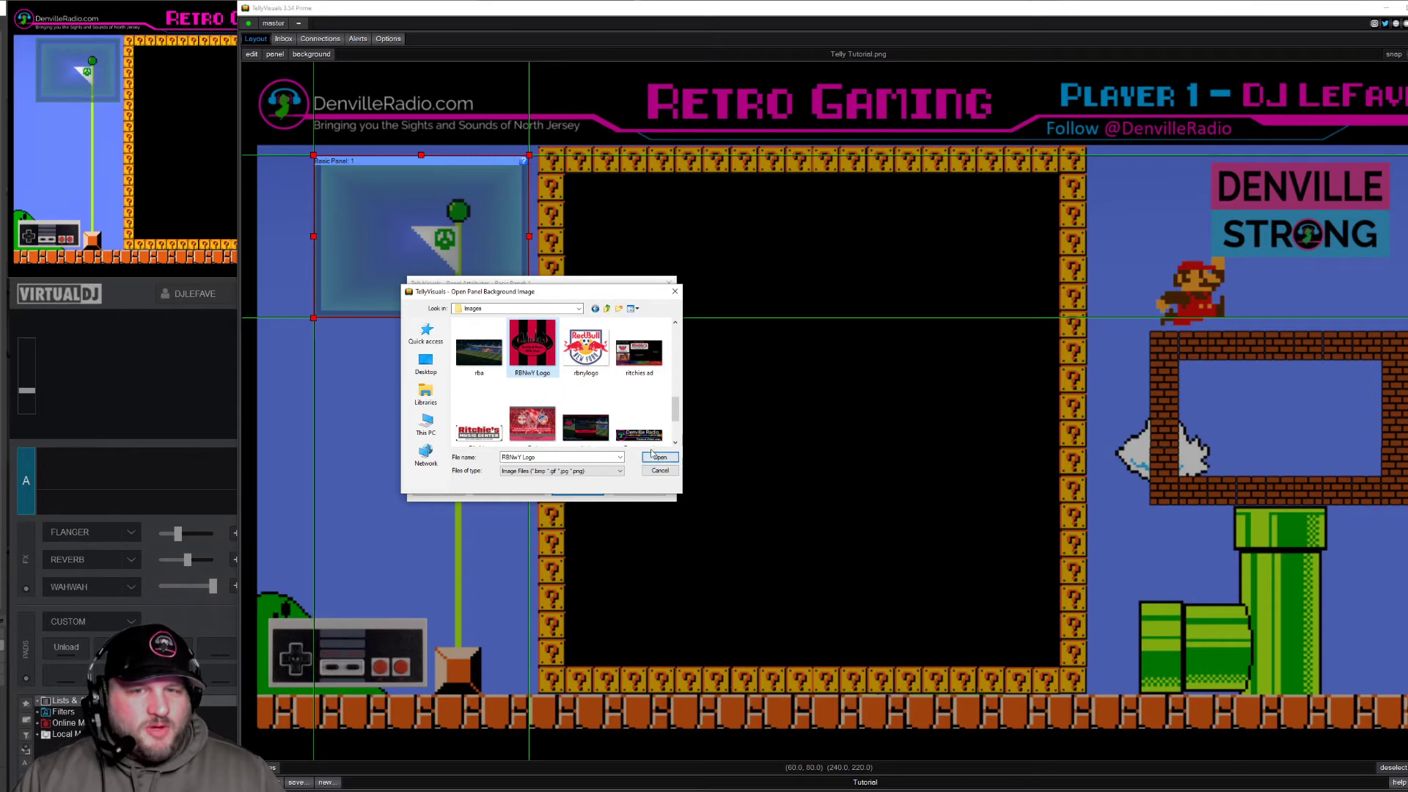
{"action": "left_click", "coordinate": [658, 458]}
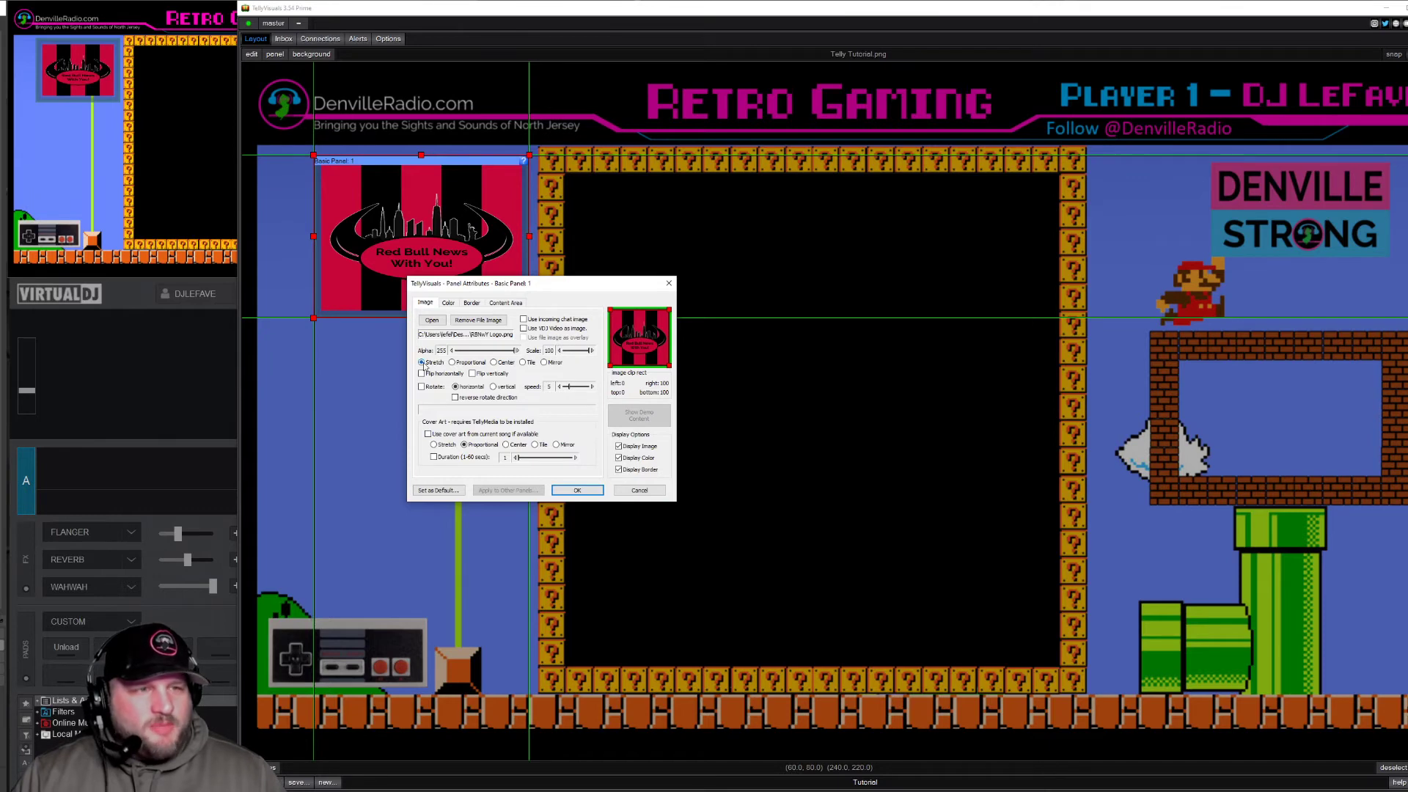
Set the panel image to Proportional and turn off Display Color and Display Border
{"action": "left_click", "coordinate": [452, 363]}
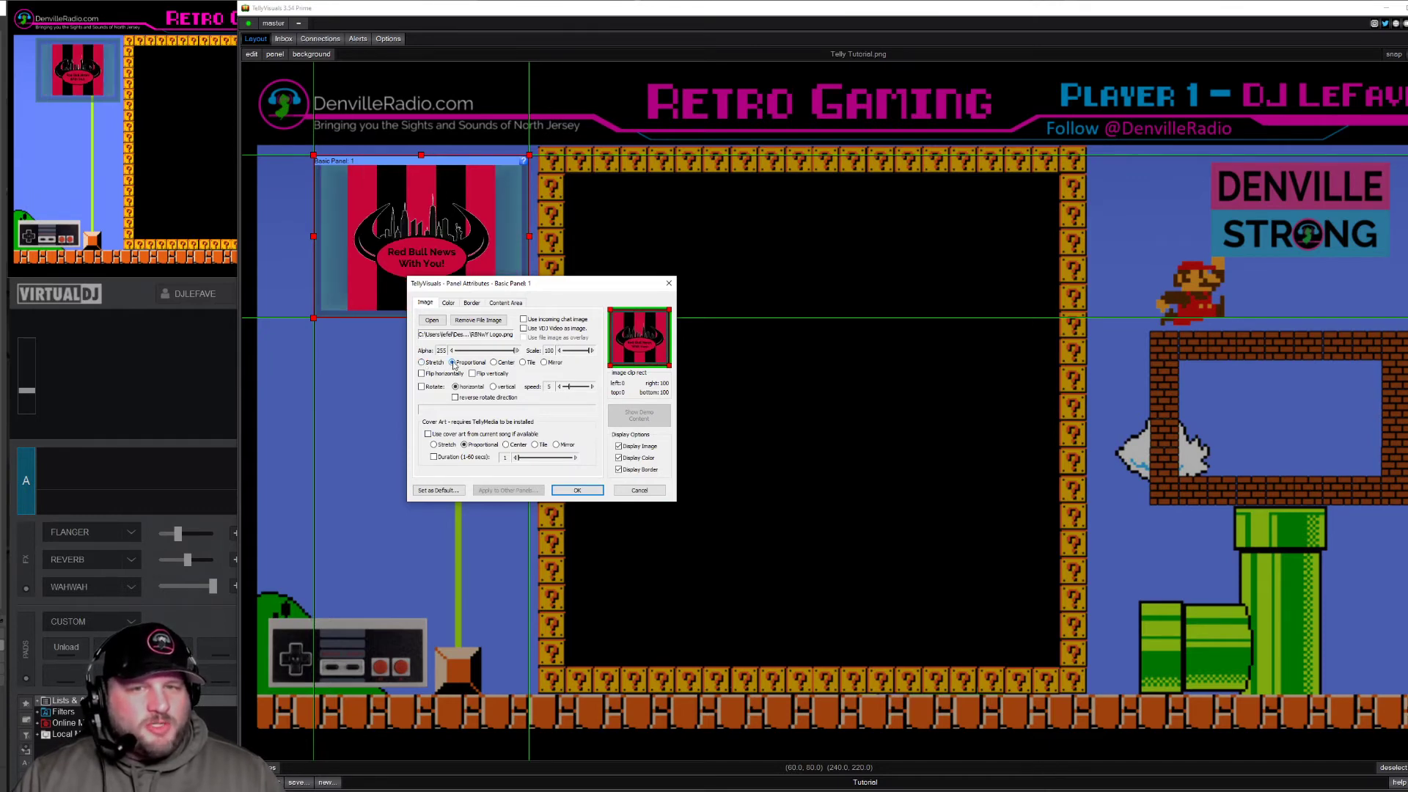
{"action": "left_click", "coordinate": [618, 458]}
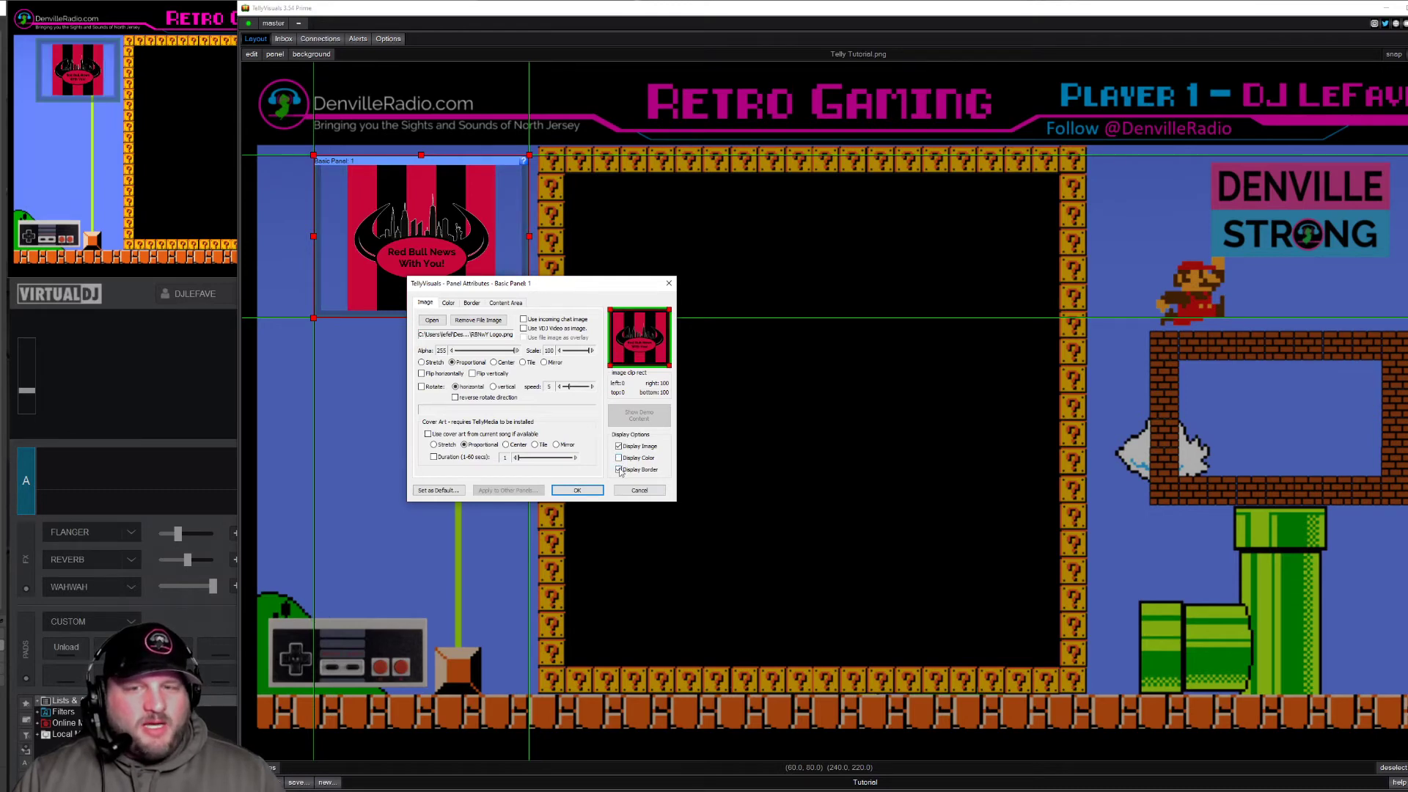
{"action": "left_click", "coordinate": [618, 470]}
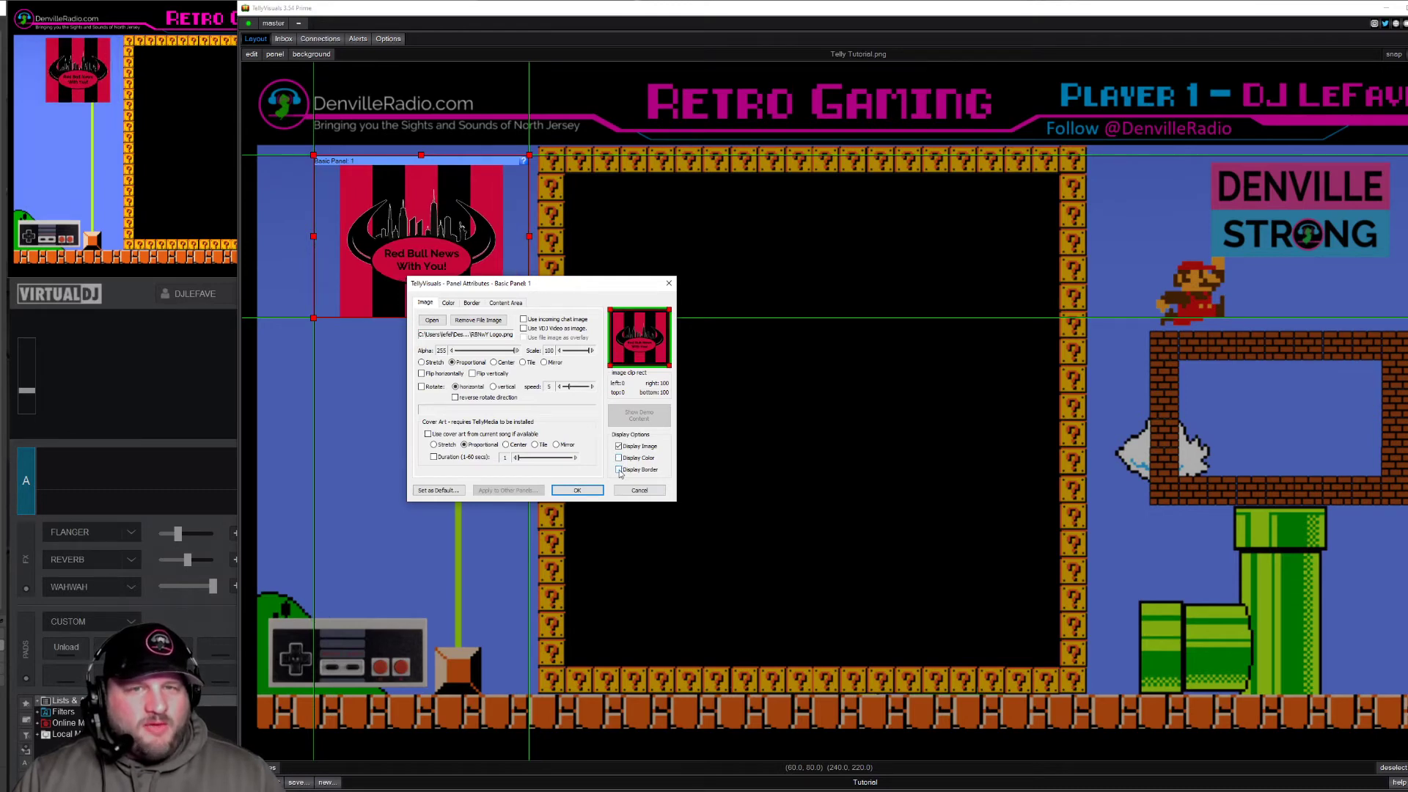
Turn on horizontal rotation for the logo image, try several speeds, settle on speed 2 and apply the panel attributes
{"action": "left_click", "coordinate": [422, 387]}
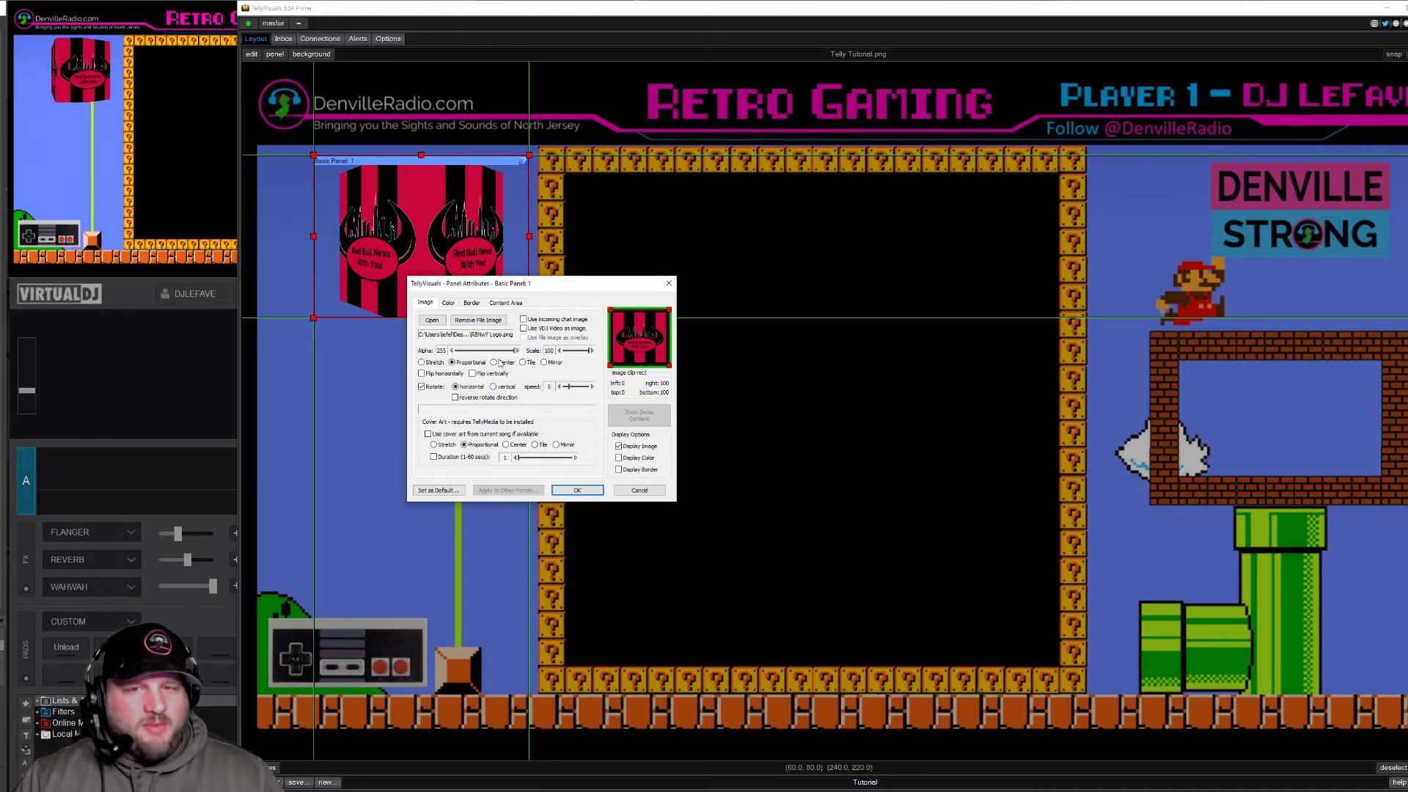
{"action": "left_click", "coordinate": [558, 388]}
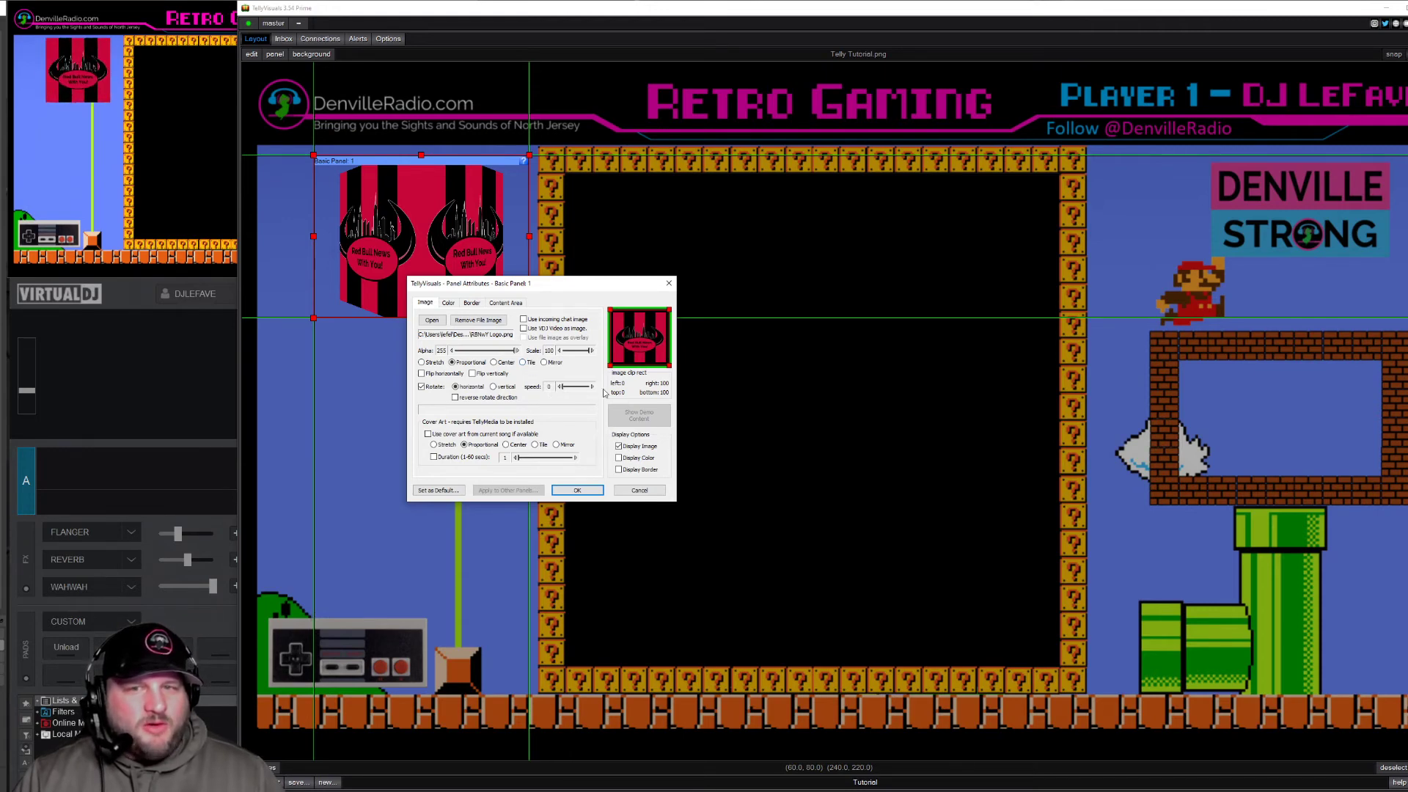
{"action": "left_click", "coordinate": [592, 388]}
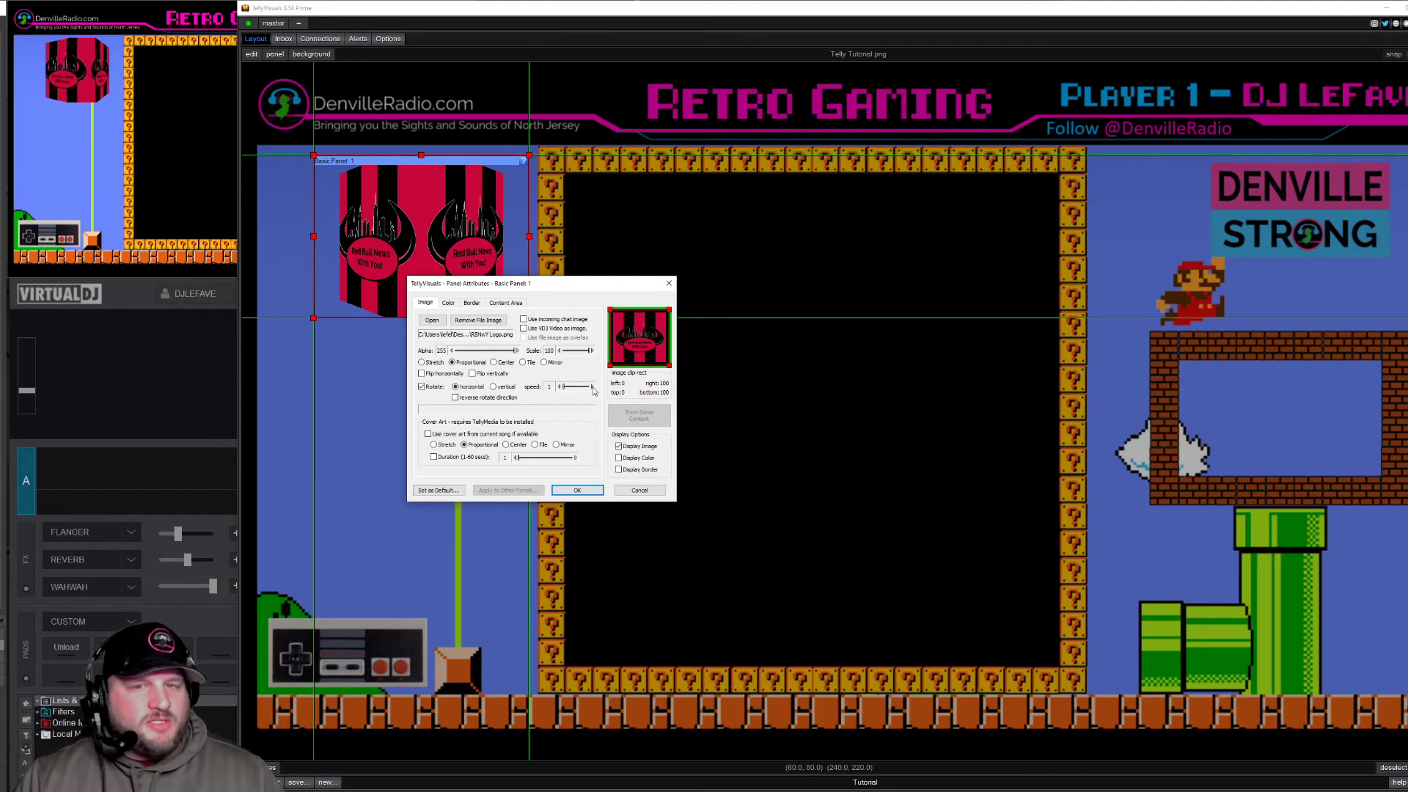
{"action": "left_click", "coordinate": [592, 388]}
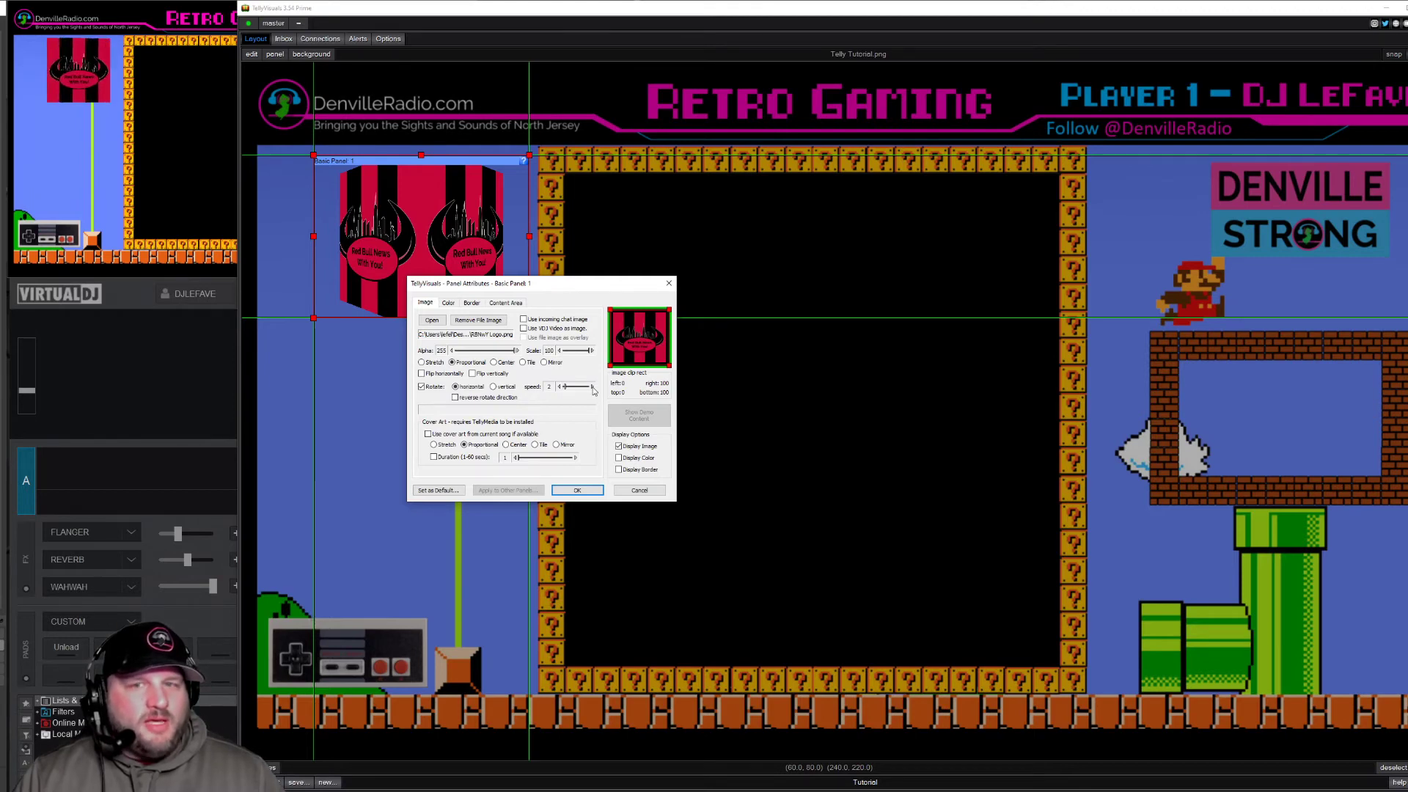
{"action": "left_click", "coordinate": [592, 388]}
{"action": "left_click", "coordinate": [592, 388]}
{"action": "left_click", "coordinate": [592, 388]}
{"action": "left_click_drag", "start_coordinate": [571, 390], "coordinate": [588, 392]}
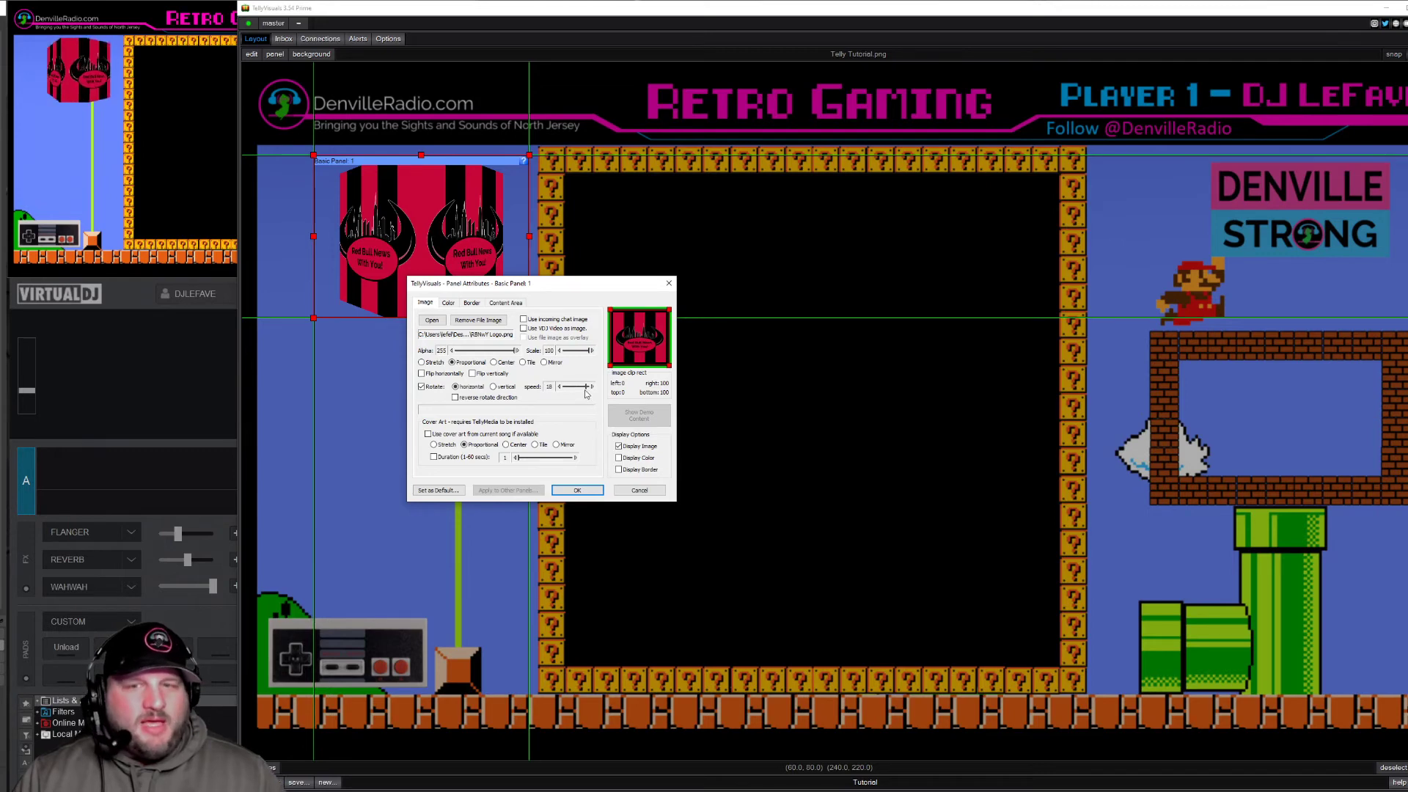
{"action": "left_click_drag", "start_coordinate": [580, 389], "coordinate": [575, 390]}
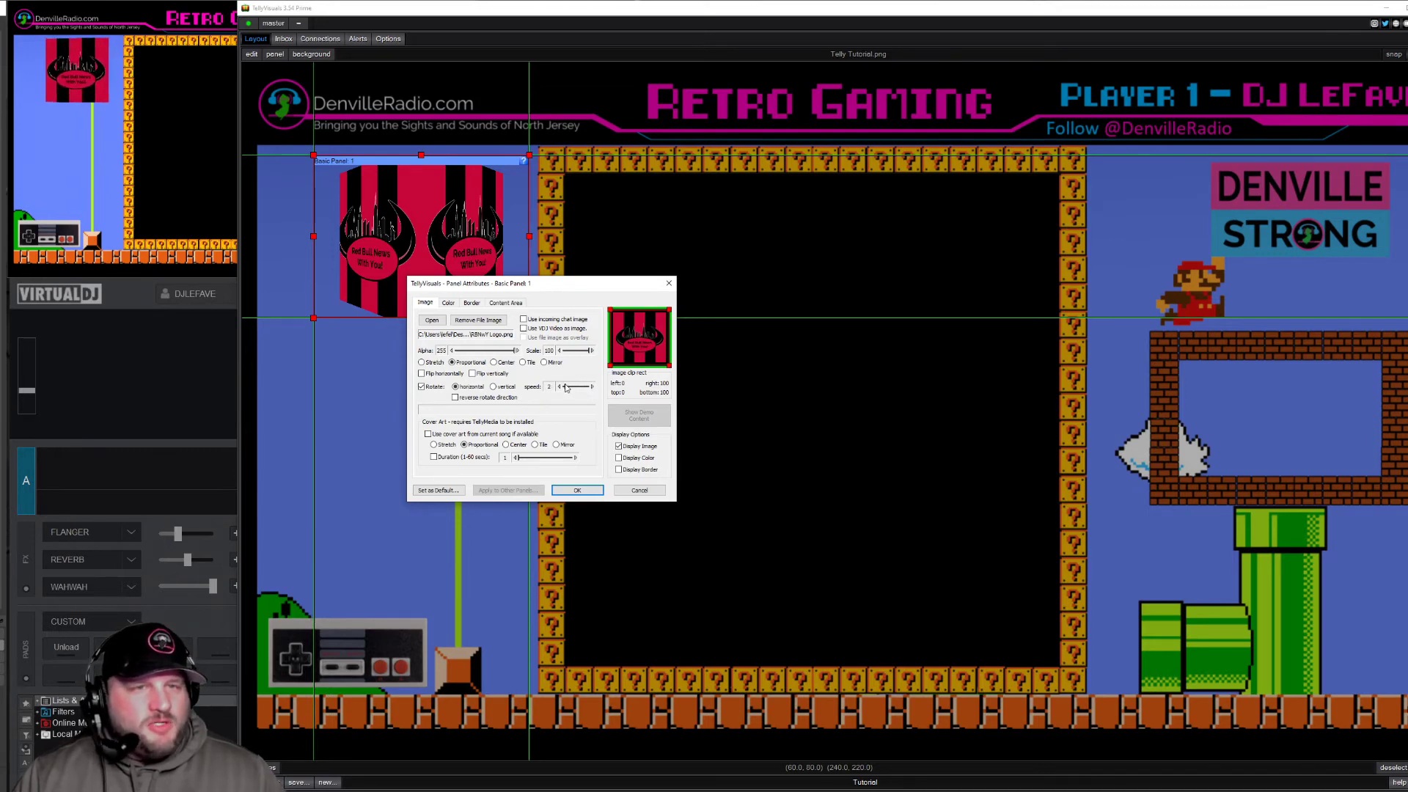
{"action": "left_click", "coordinate": [577, 490]}
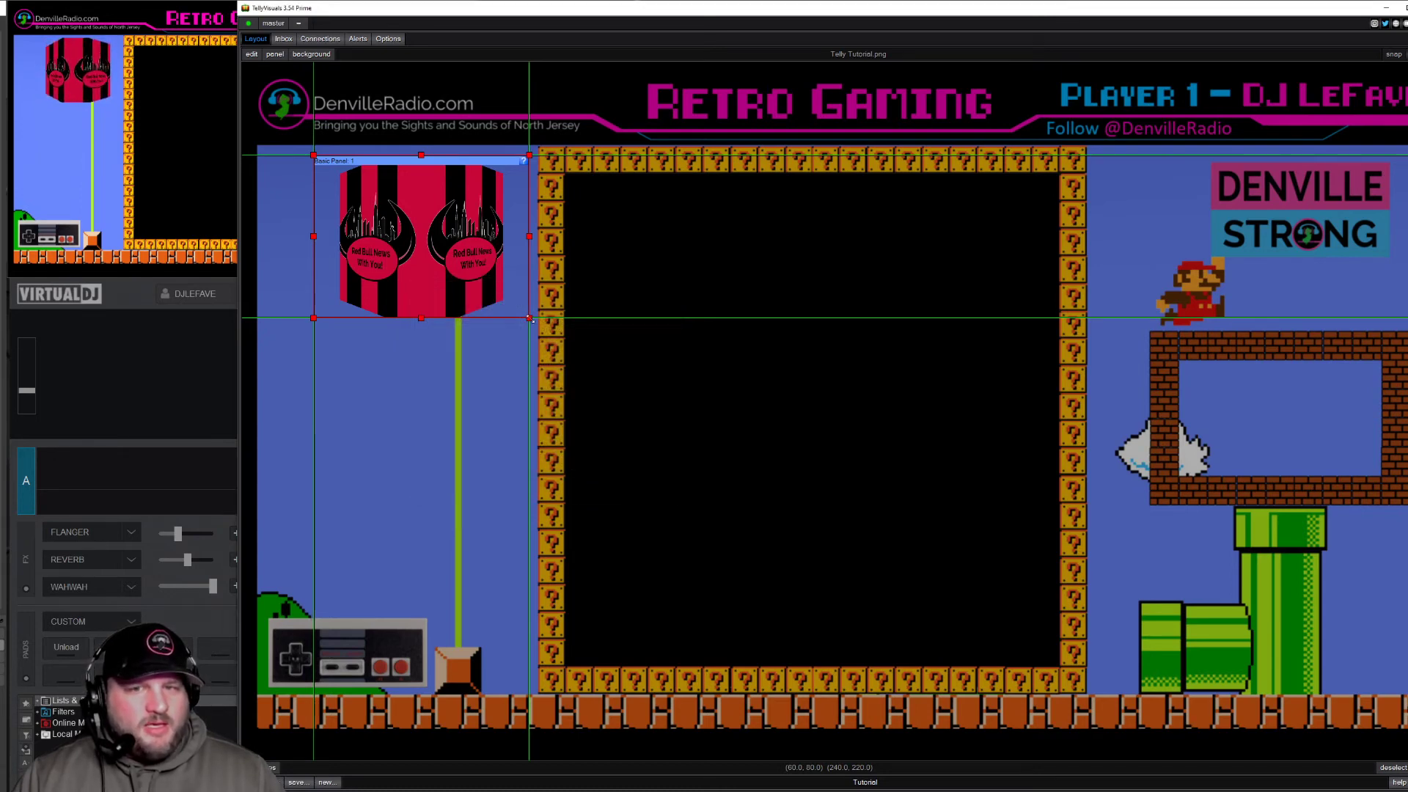
Shrink the logo panel to about 110 by 100, move it onto the top of the flagpole at about (90, 90) and deselect it
{"action": "left_click_drag", "start_coordinate": [529, 318], "coordinate": [446, 268]}
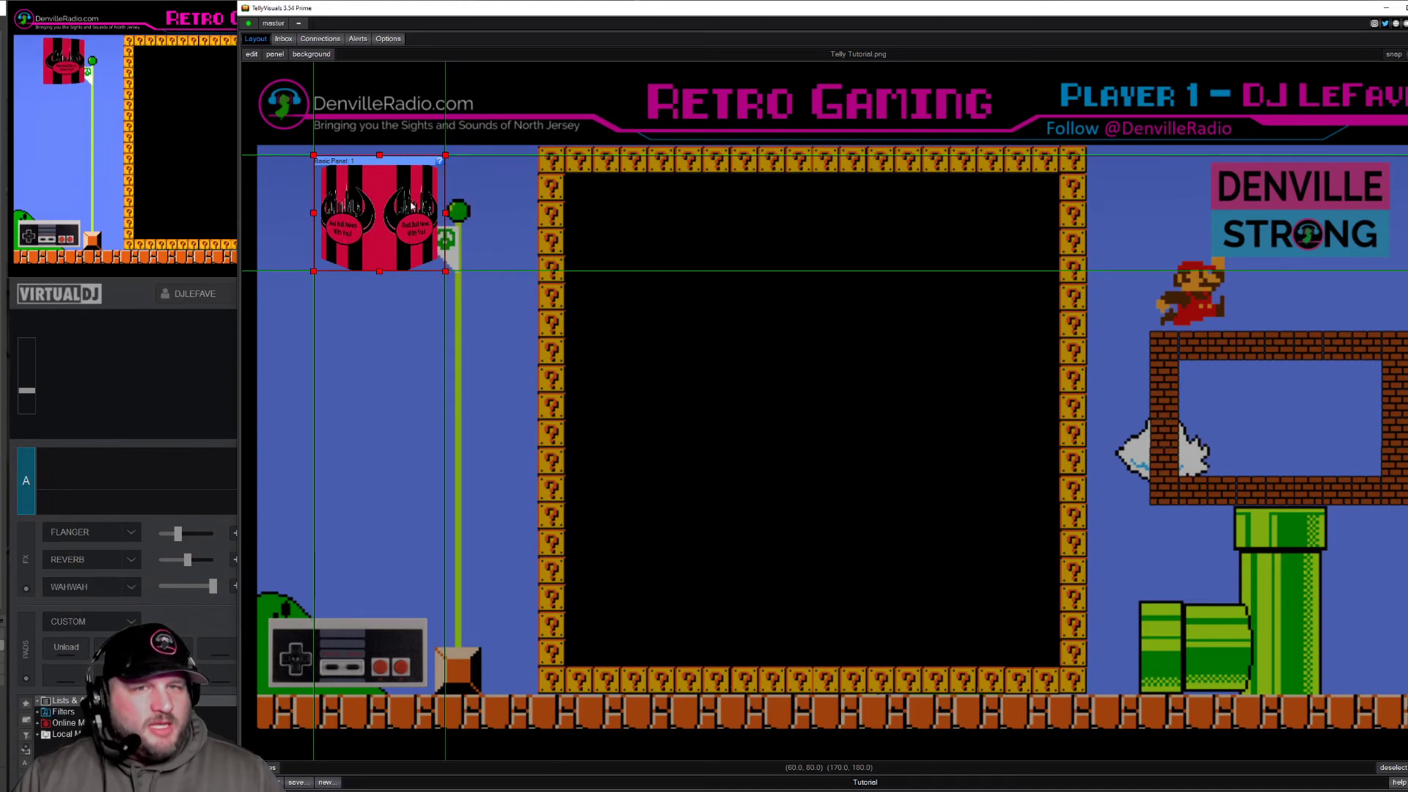
{"action": "left_click_drag", "start_coordinate": [391, 166], "coordinate": [424, 172]}
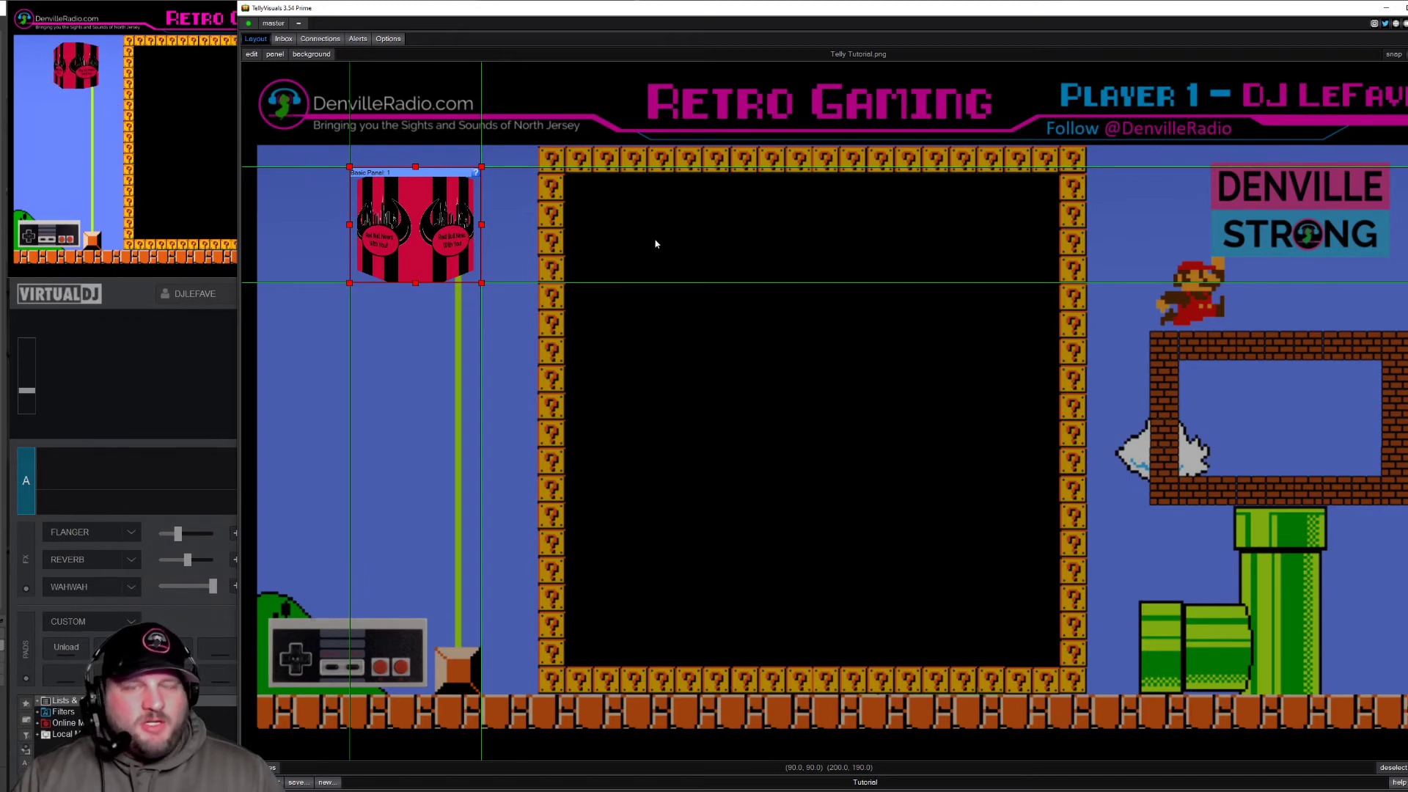
{"action": "left_click", "coordinate": [837, 414]}
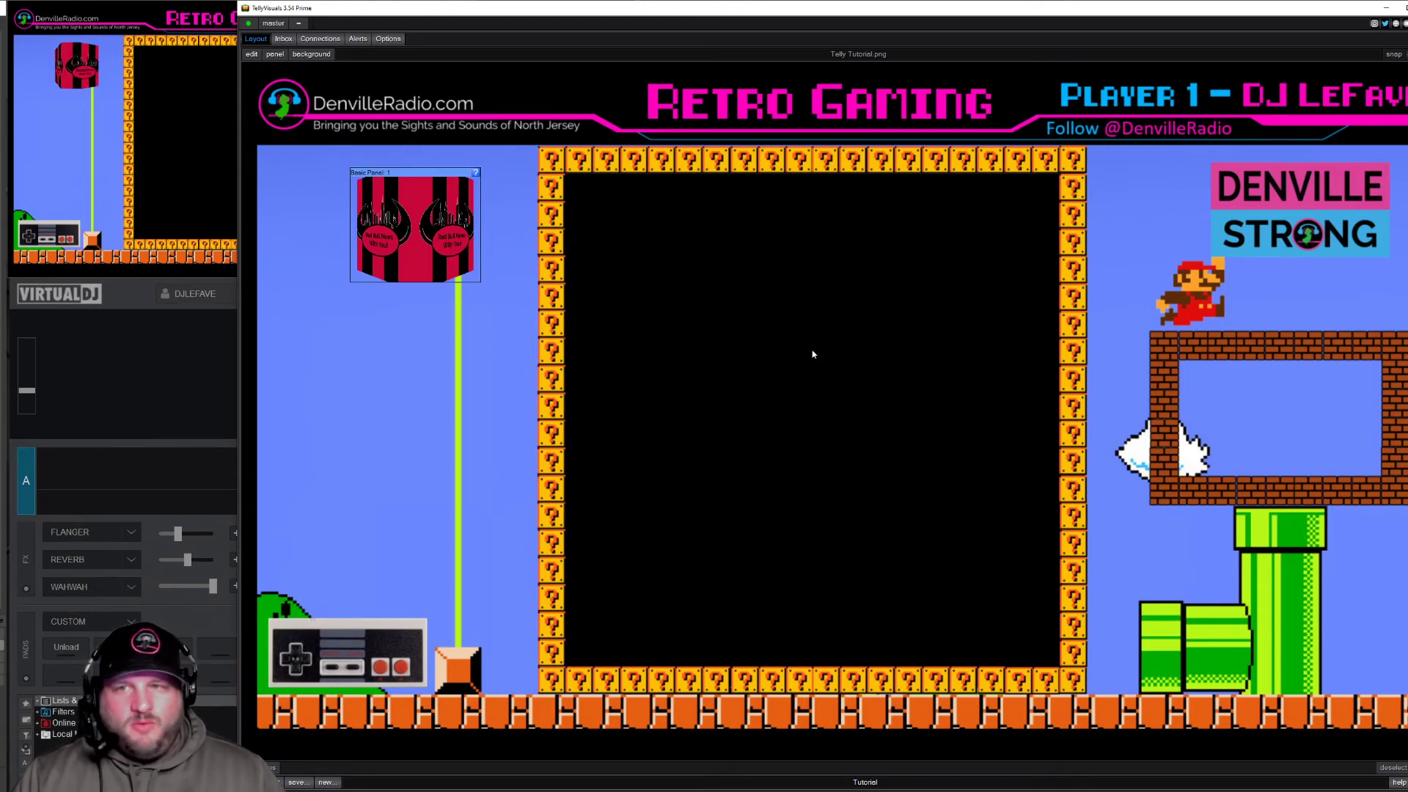
Remove the Telly Tutorial.png picture from the layout background and apply the background attributes
{"action": "left_click", "coordinate": [301, 57]}
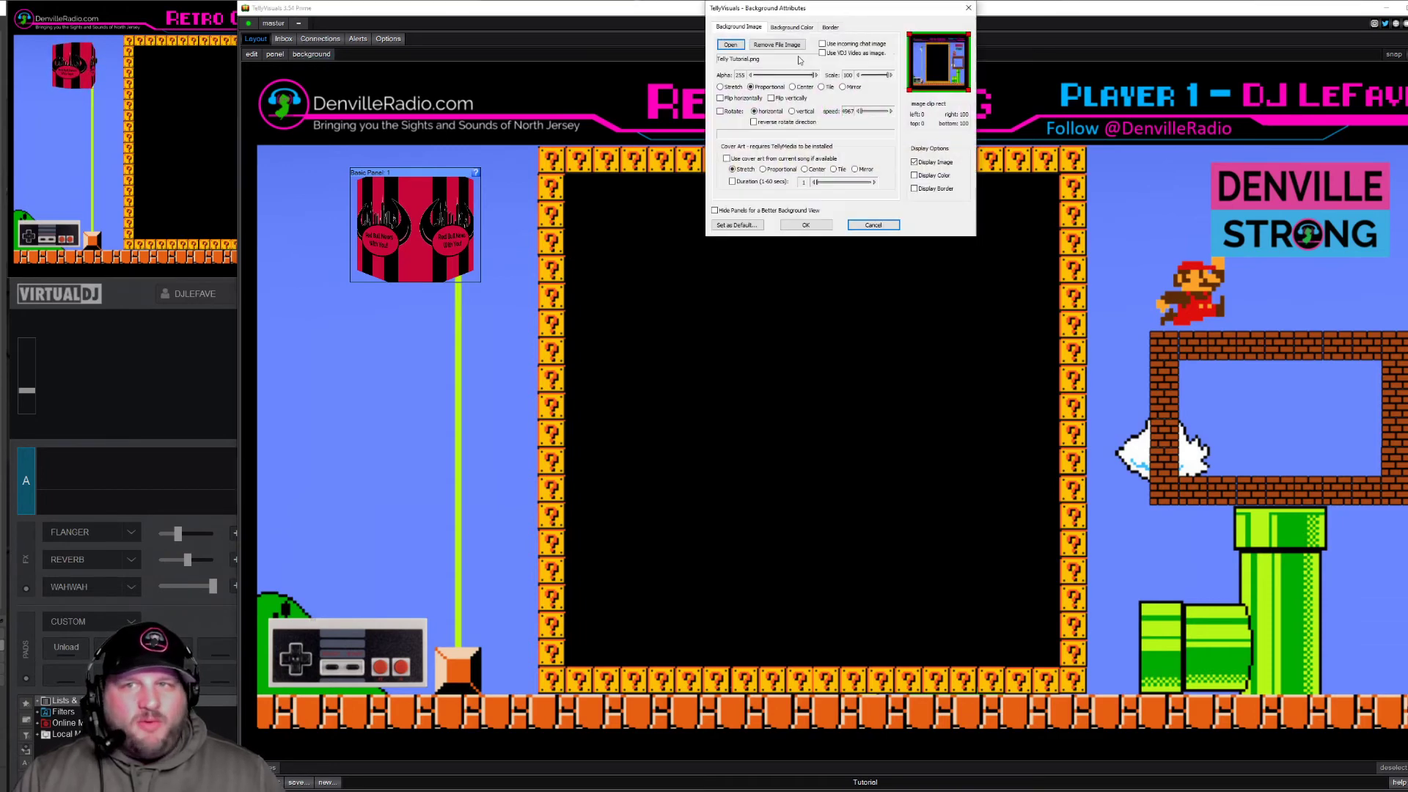
{"action": "left_click", "coordinate": [794, 45]}
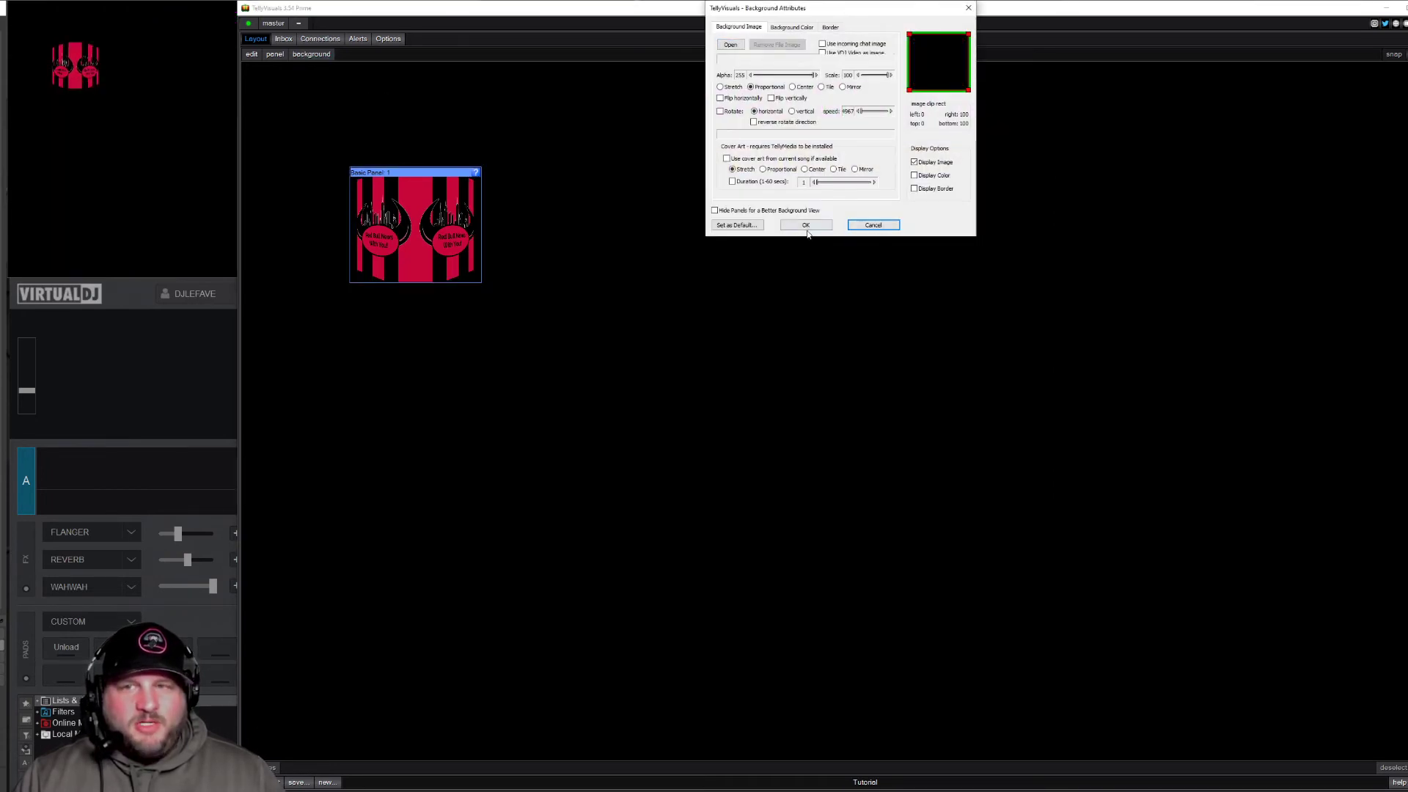
{"action": "left_click", "coordinate": [806, 225]}
Create a Text Panel and place it against the layout's top edge at about (290, 0), sized about 400 by 110
{"action": "left_click", "coordinate": [276, 55]}
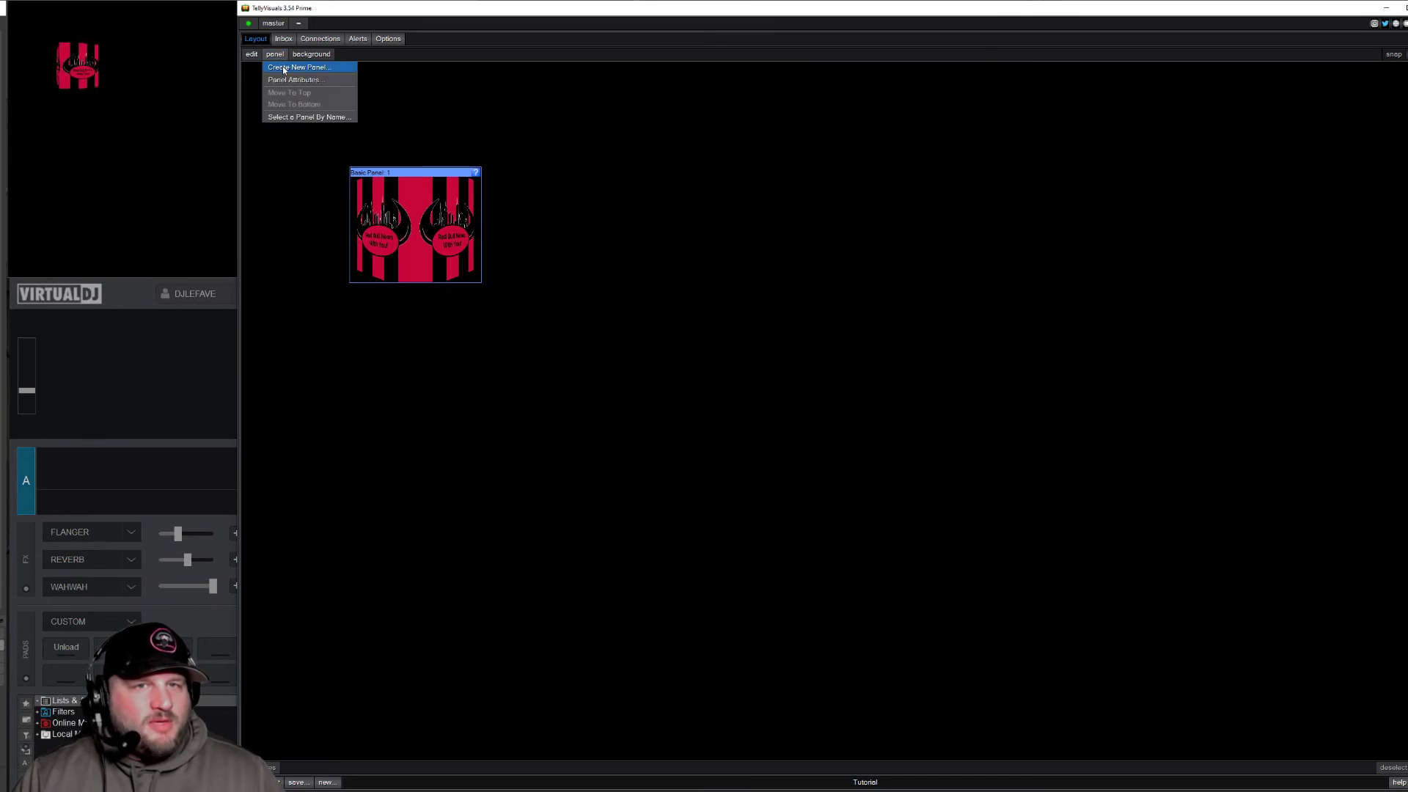
{"action": "left_click", "coordinate": [291, 71]}
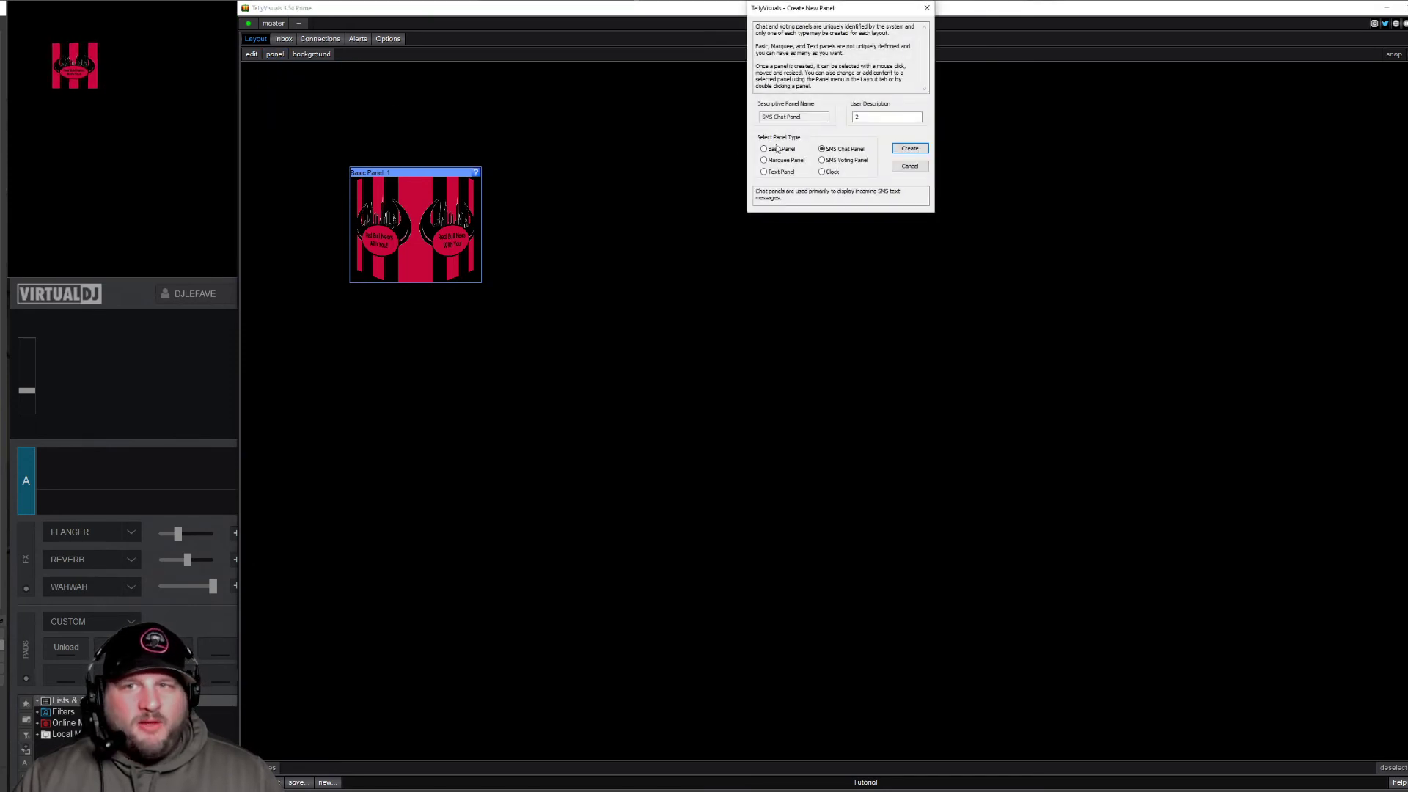
{"action": "left_click", "coordinate": [764, 172]}
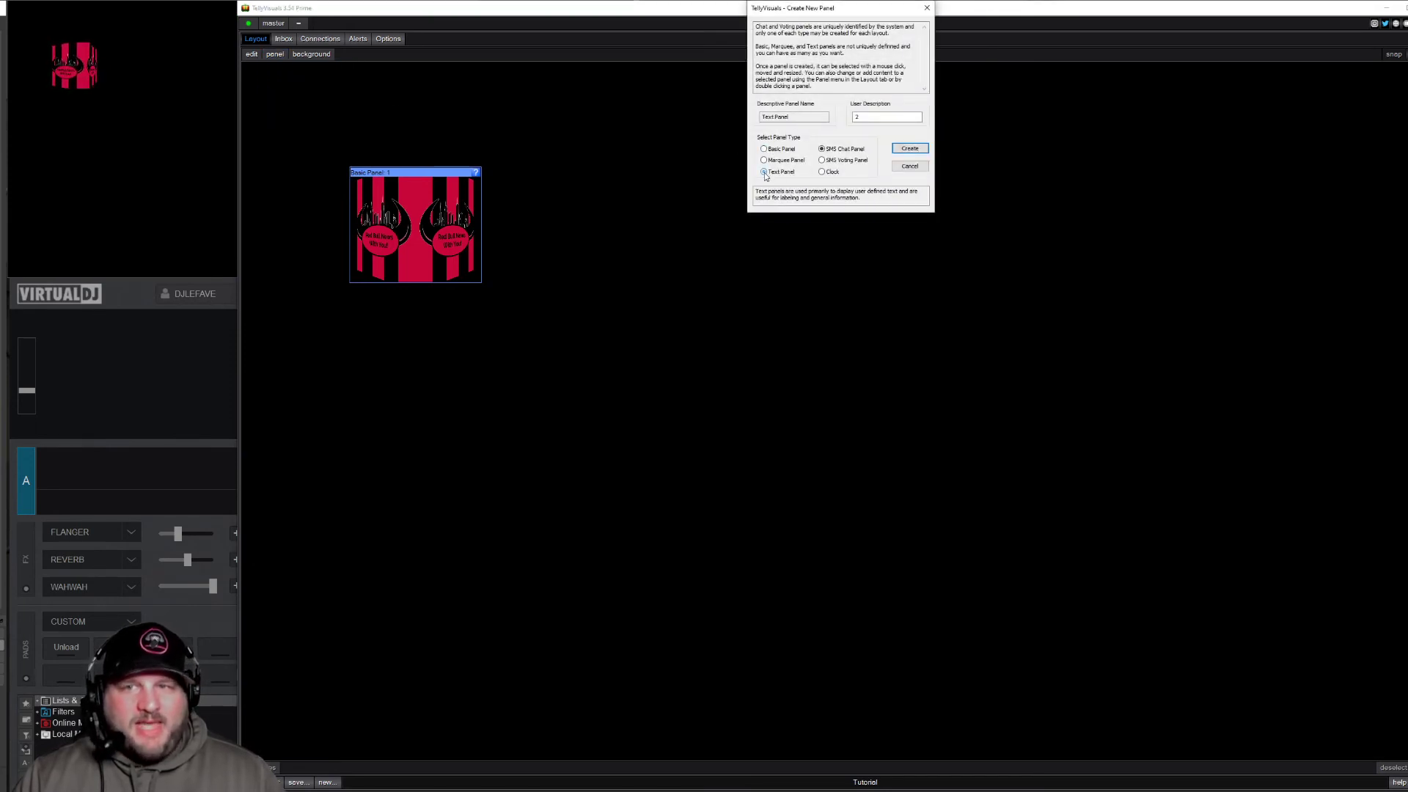
{"action": "left_click", "coordinate": [905, 152]}
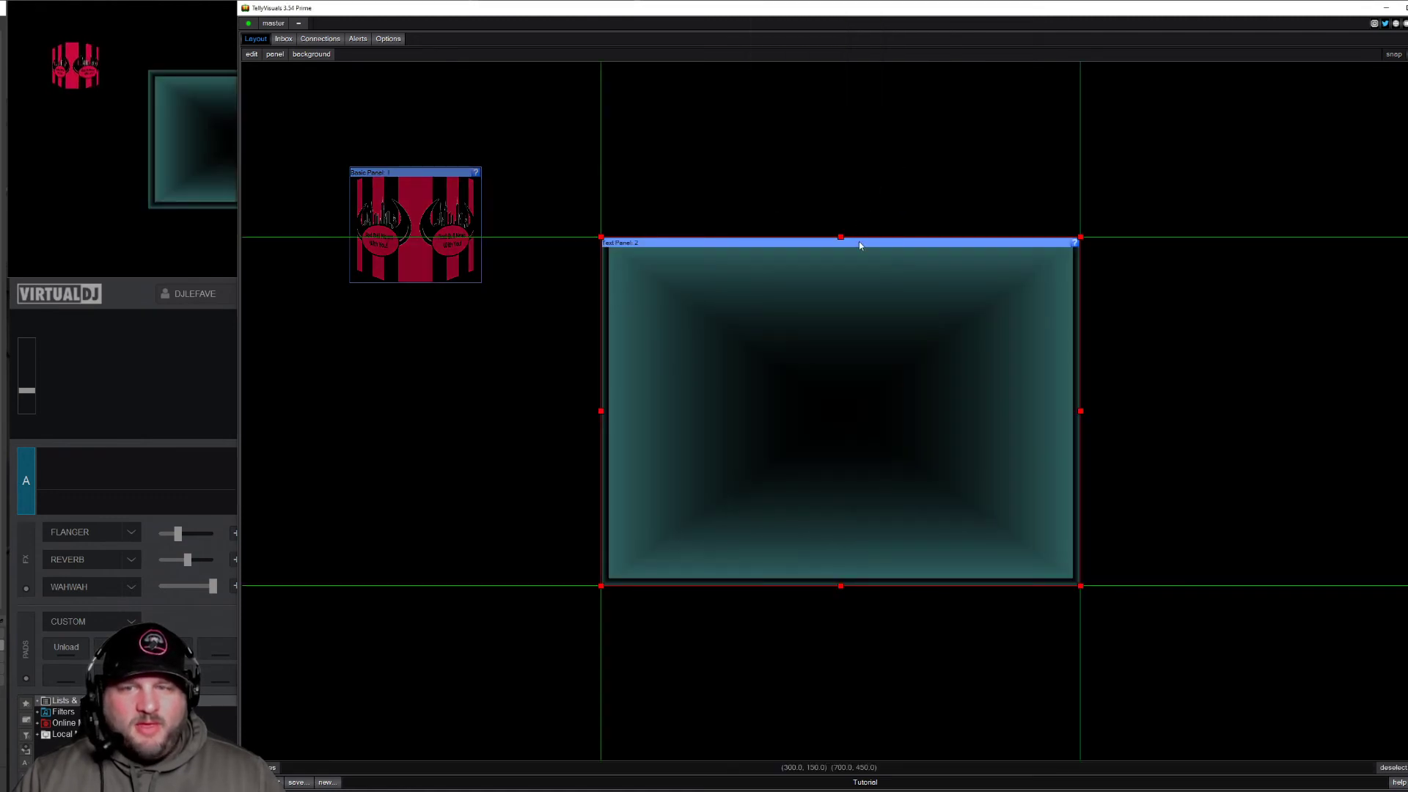
{"action": "left_click_drag", "start_coordinate": [859, 243], "coordinate": [847, 71]}
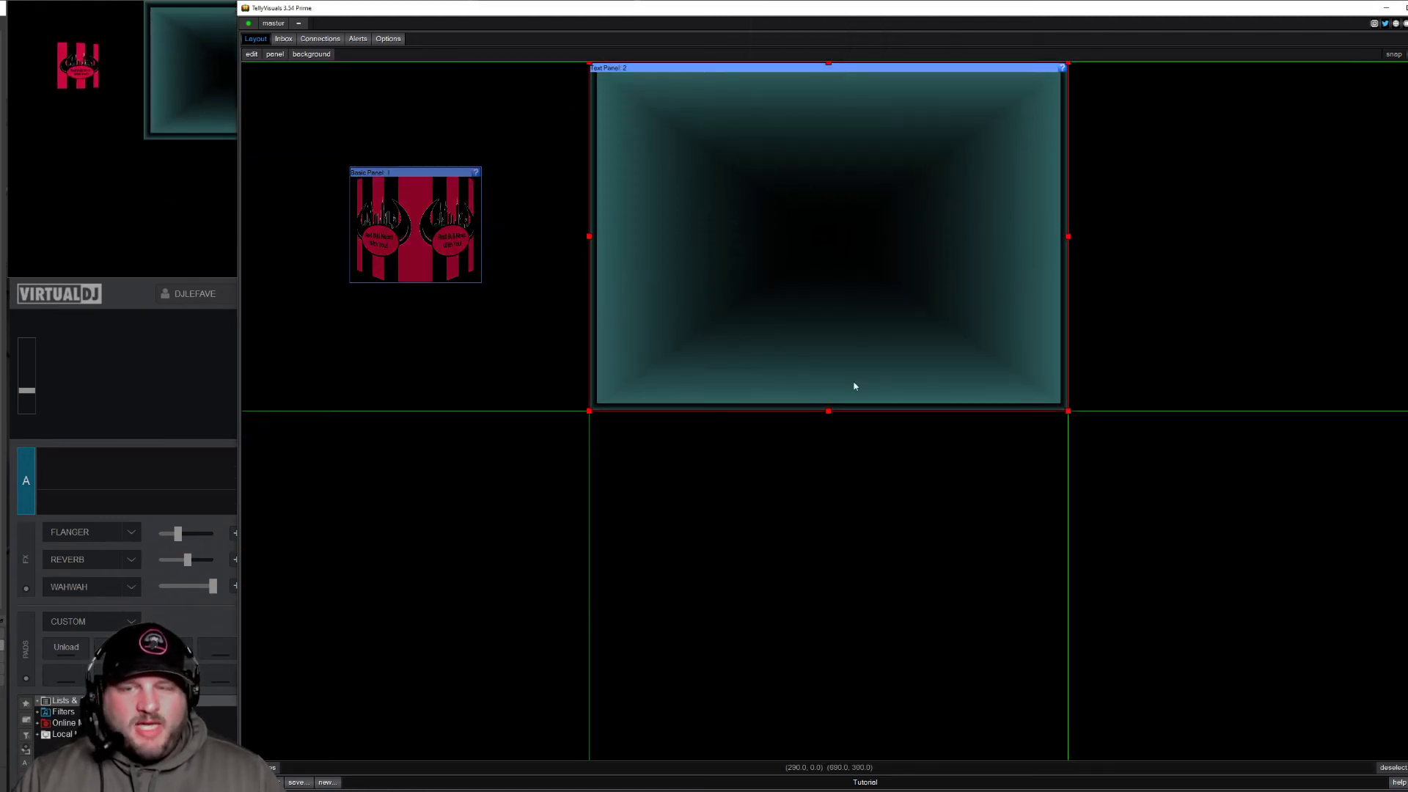
{"action": "left_click_drag", "start_coordinate": [826, 411], "coordinate": [802, 187]}
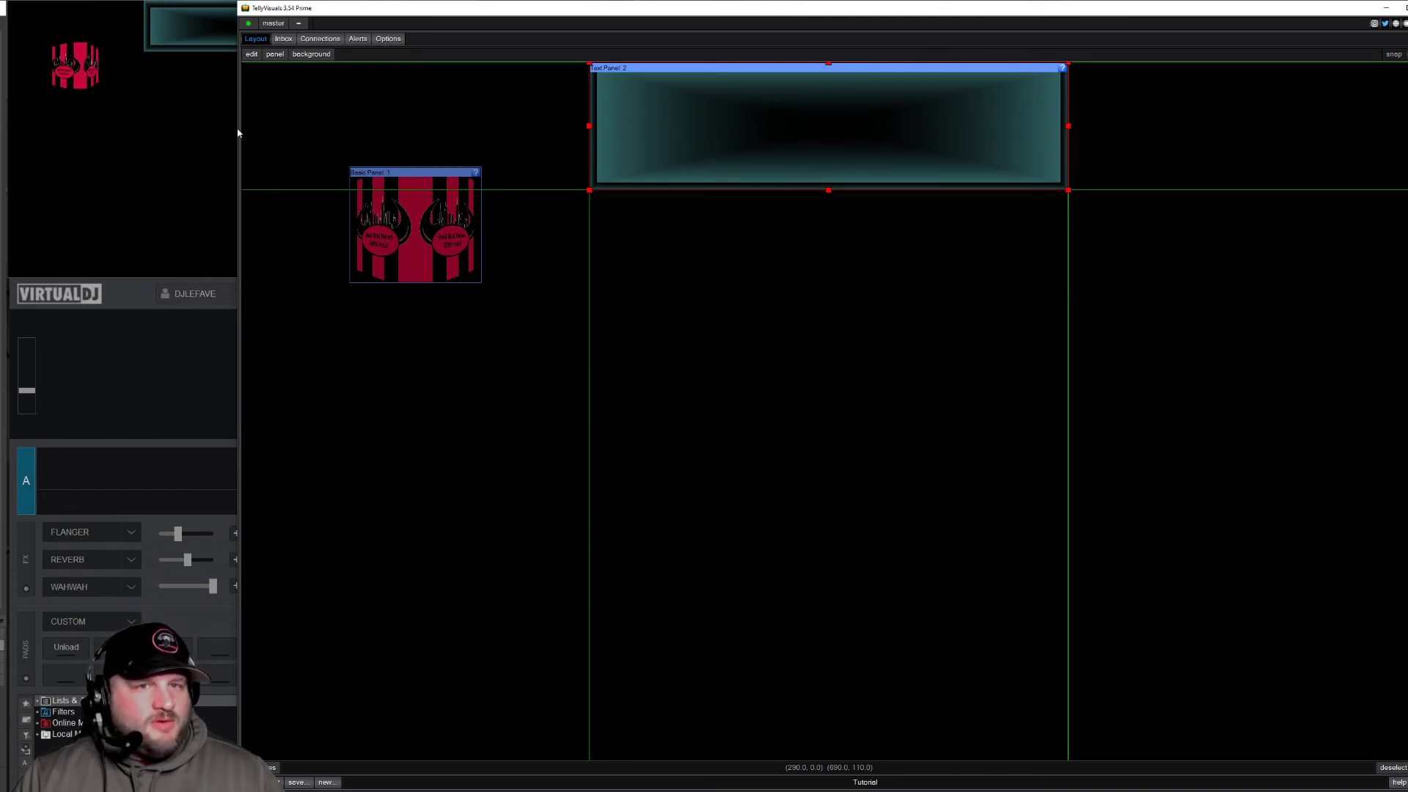
Narrow the TellyVisuals window to uncover the video preview and enter "Telly Tutorial" as the text panel's content
{"action": "left_click_drag", "start_coordinate": [234, 131], "coordinate": [462, 136]}
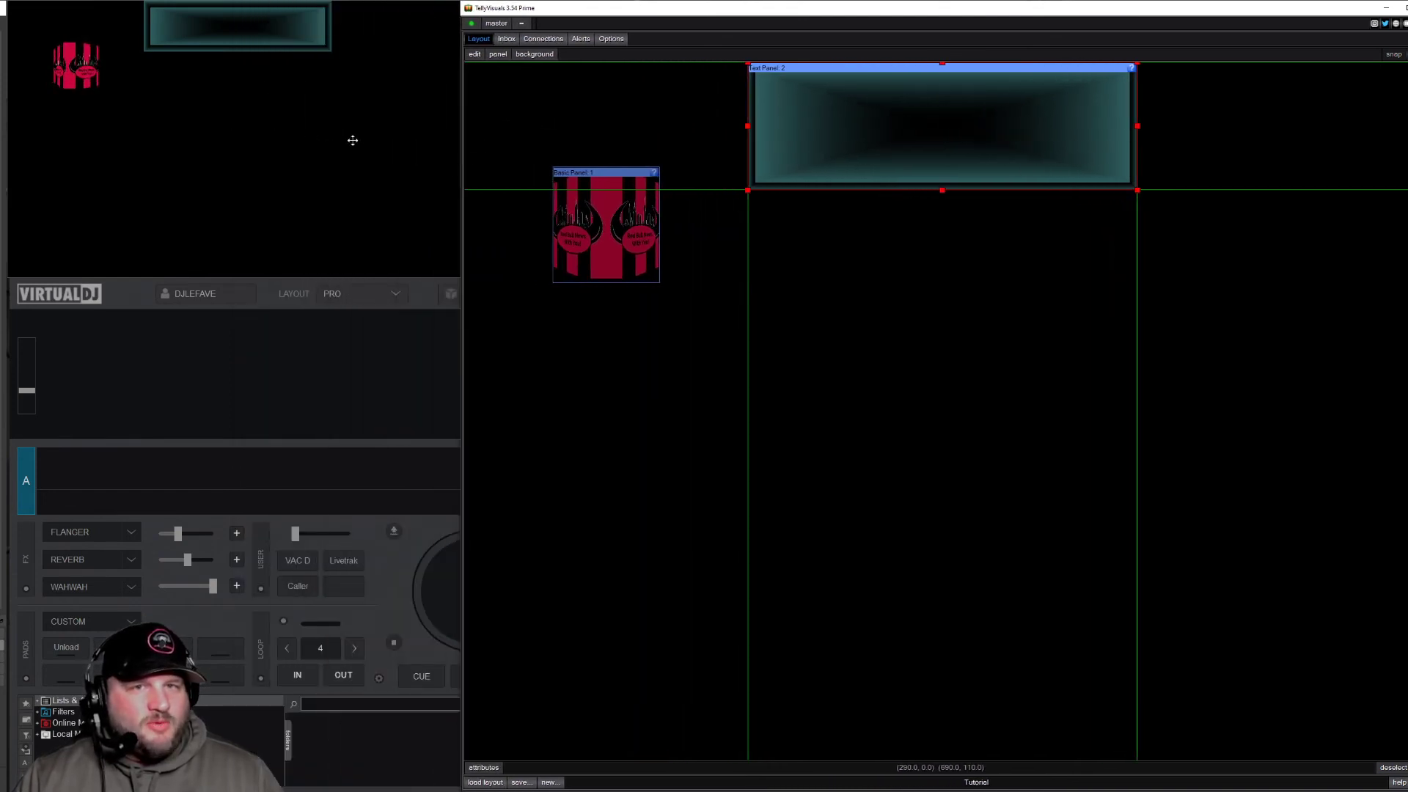
{"action": "double_click", "coordinate": [920, 72]}
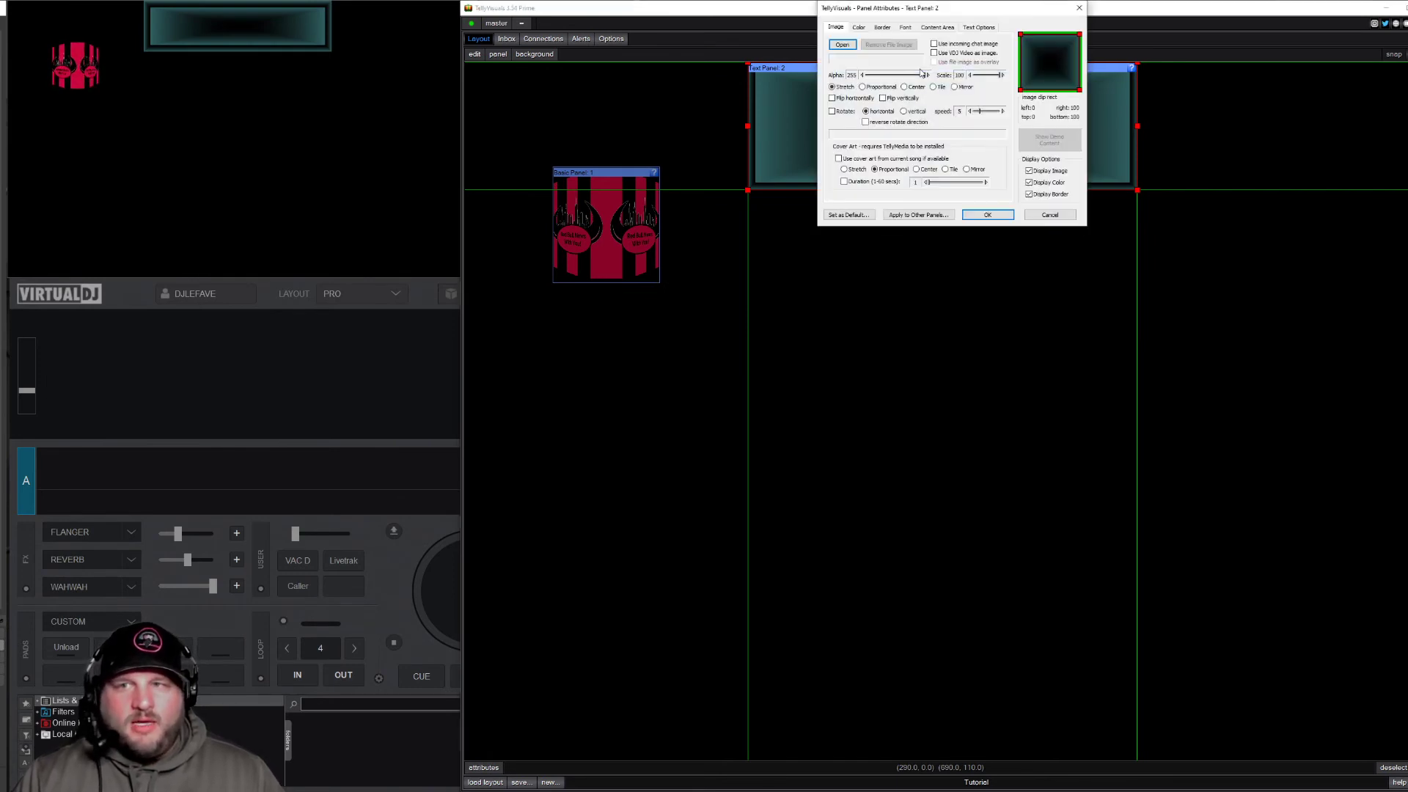
{"action": "left_click_drag", "start_coordinate": [953, 6], "coordinate": [774, 326]}
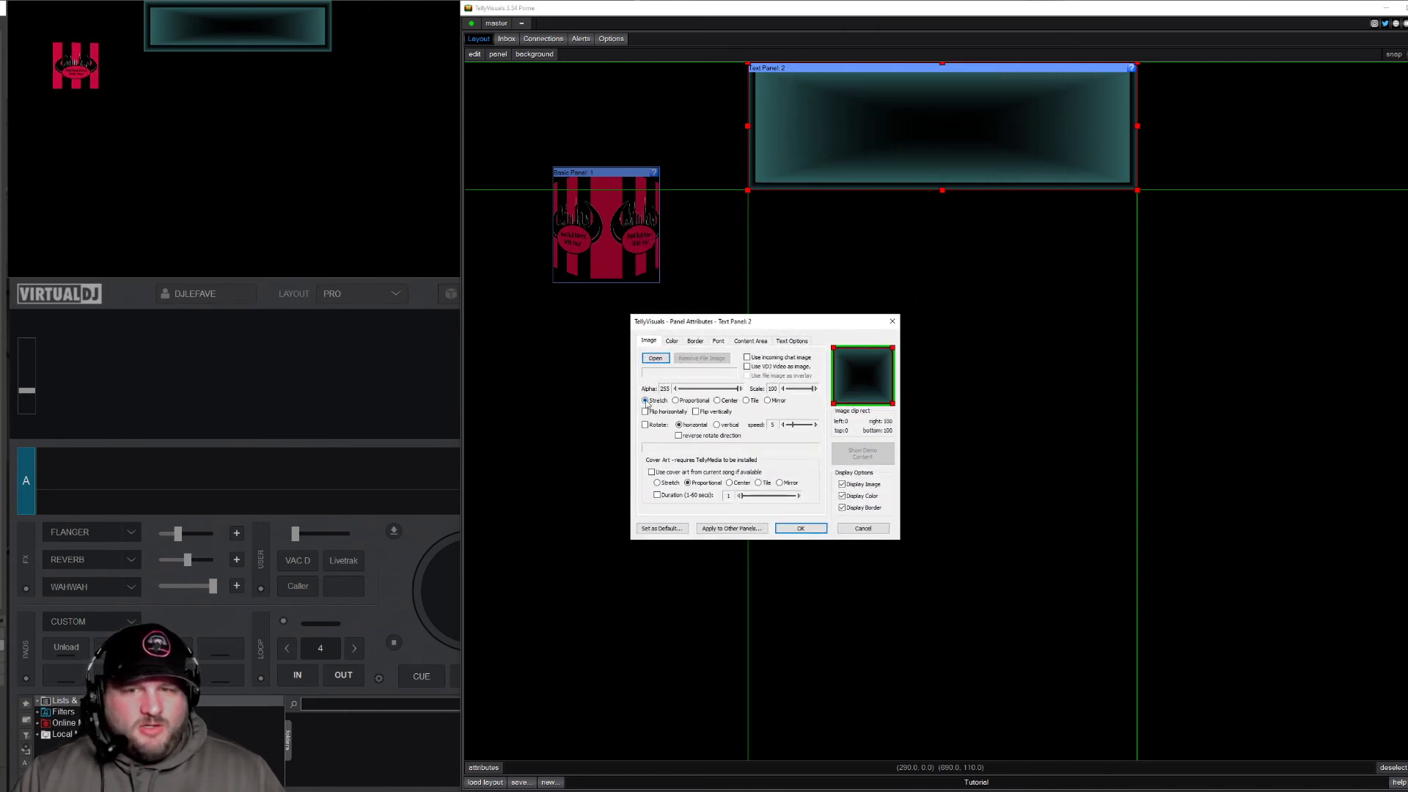
{"action": "left_click", "coordinate": [785, 343]}
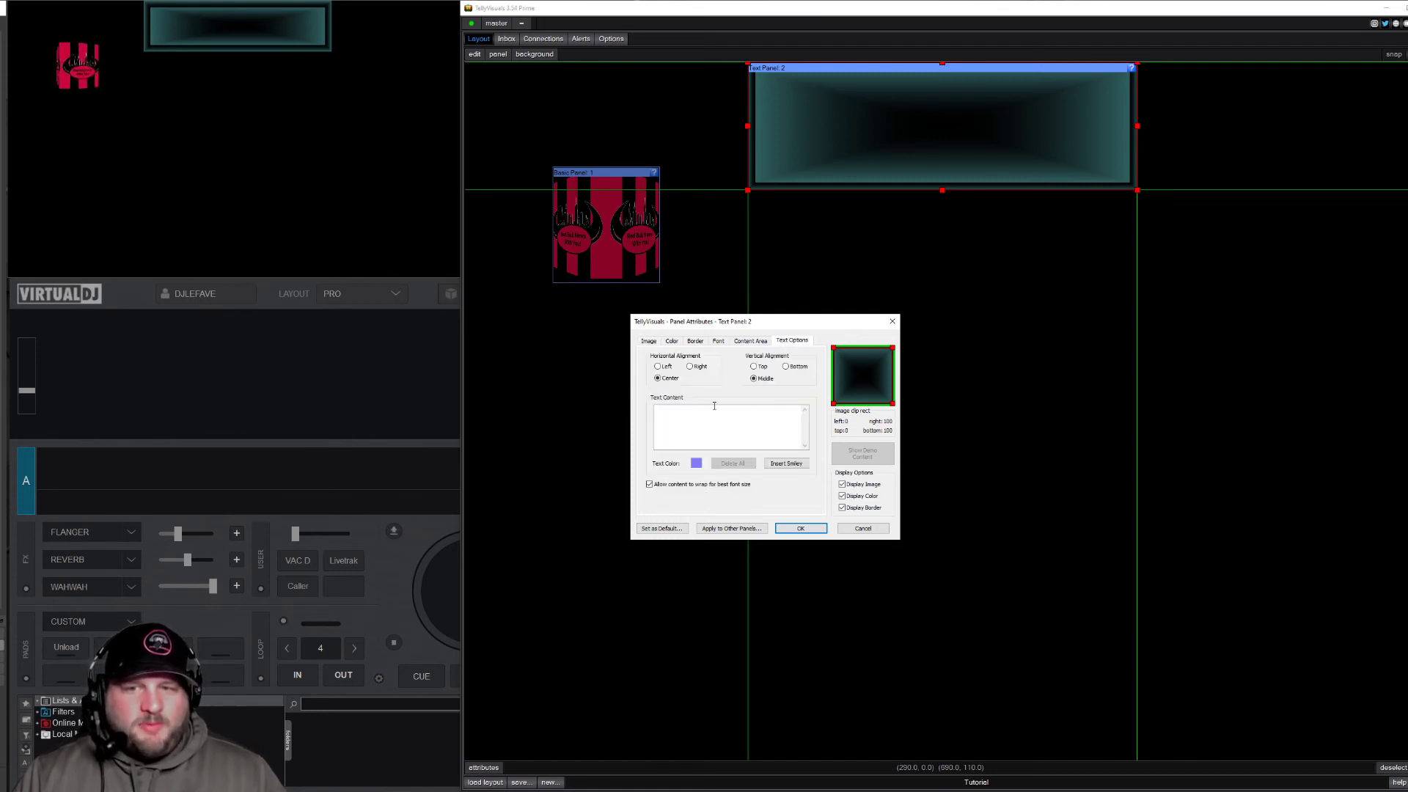
{"action": "type", "text": "Tell"}
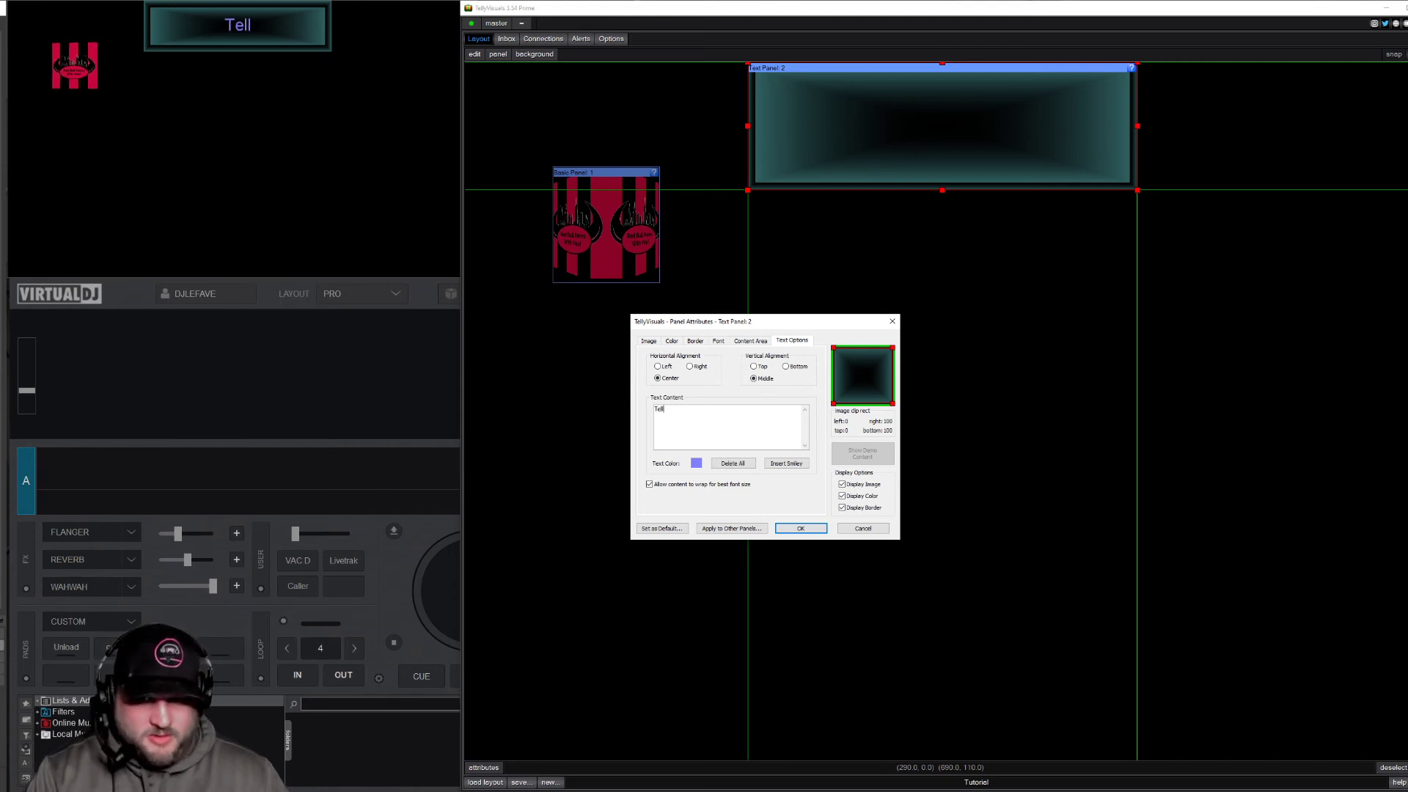
{"action": "type", "text": "y Tut"}
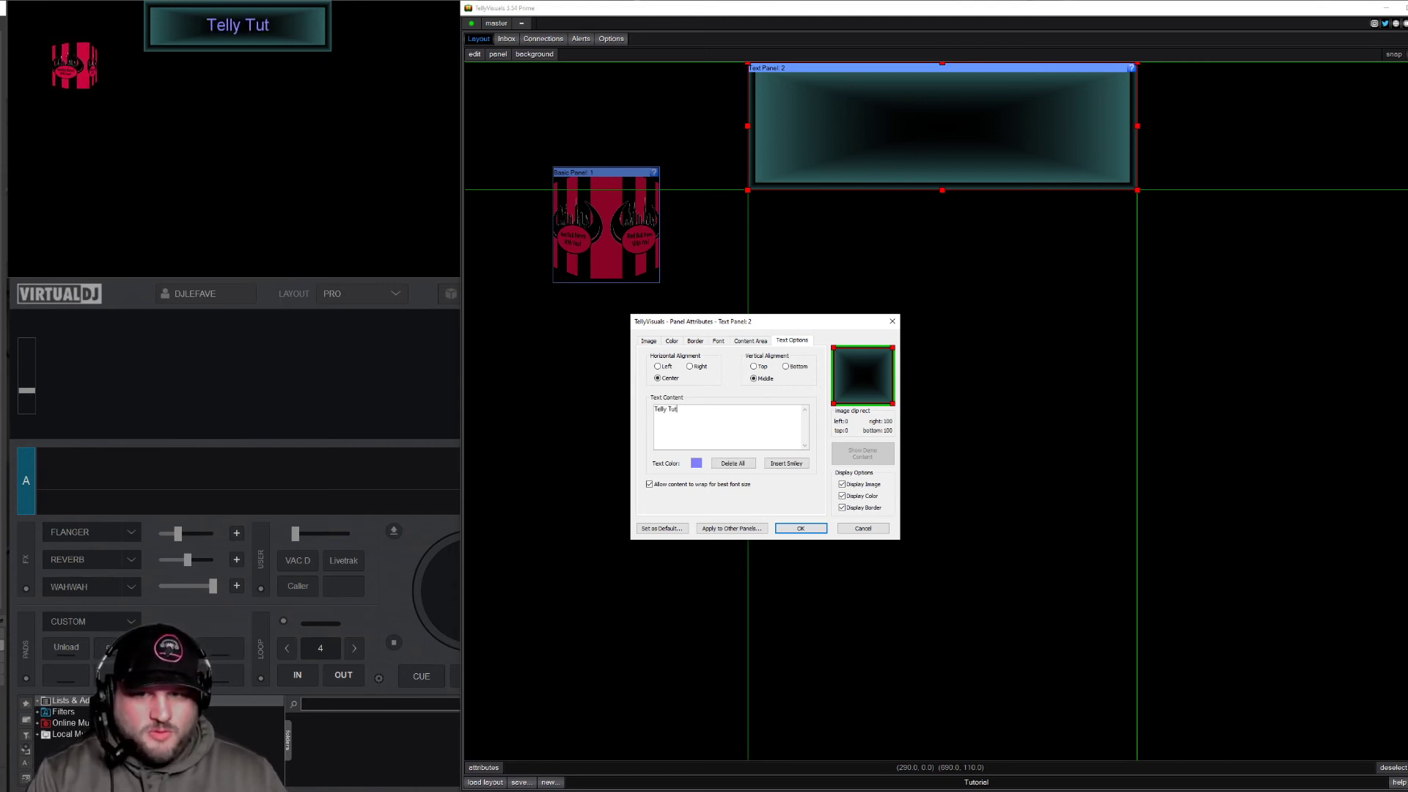
{"action": "type", "text": "orial"}
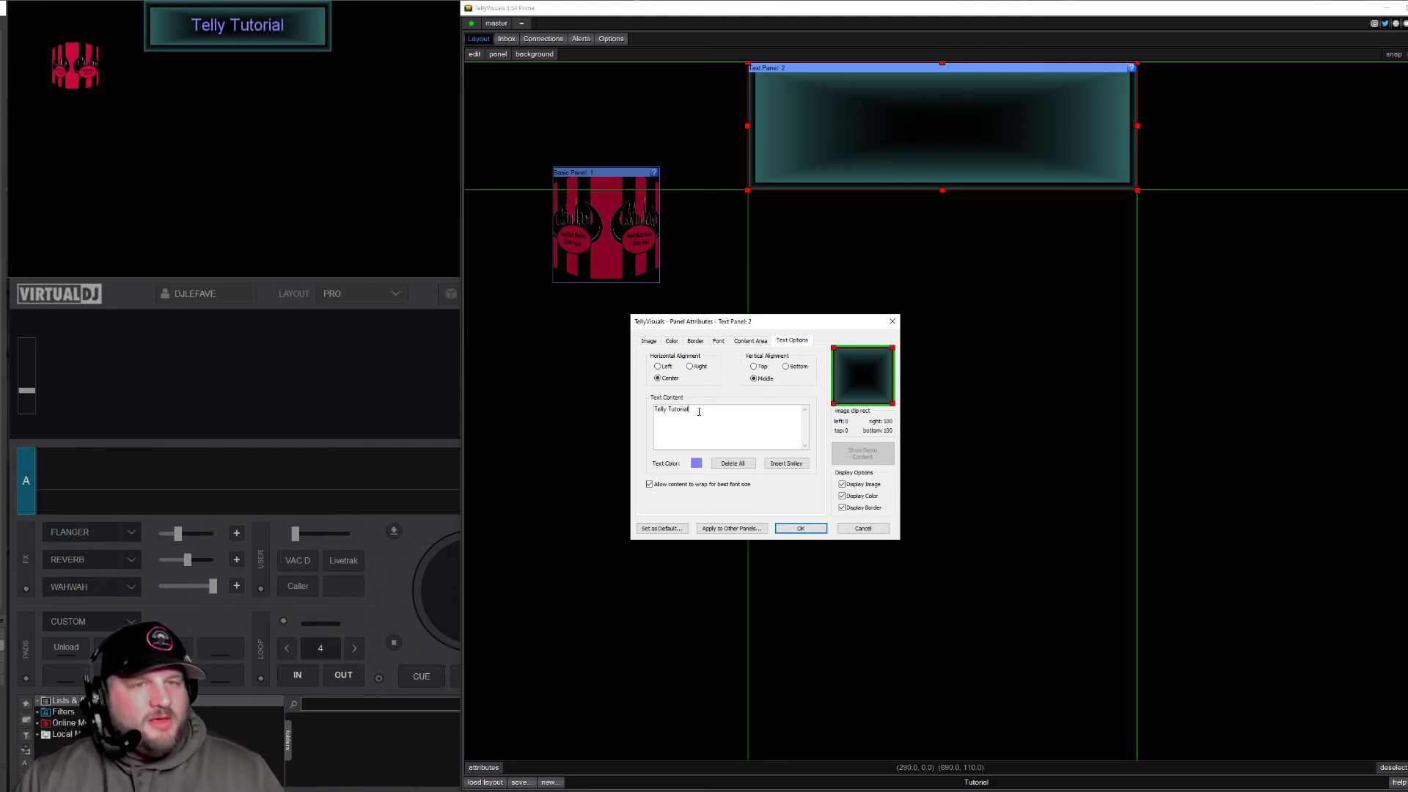
Turn off Display Color and Display Border for the text panel and set its text color to white
{"action": "left_click", "coordinate": [842, 496]}
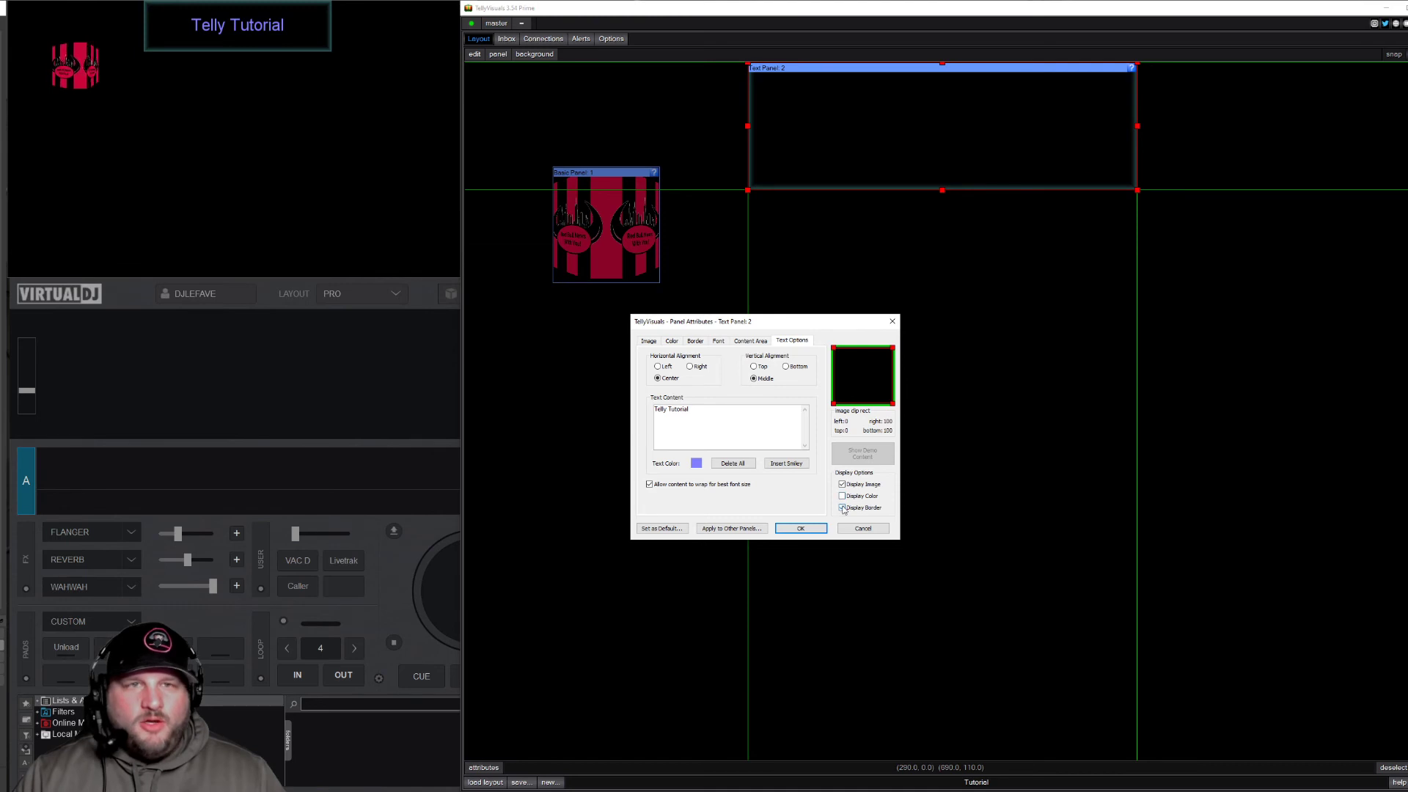
{"action": "left_click", "coordinate": [842, 508]}
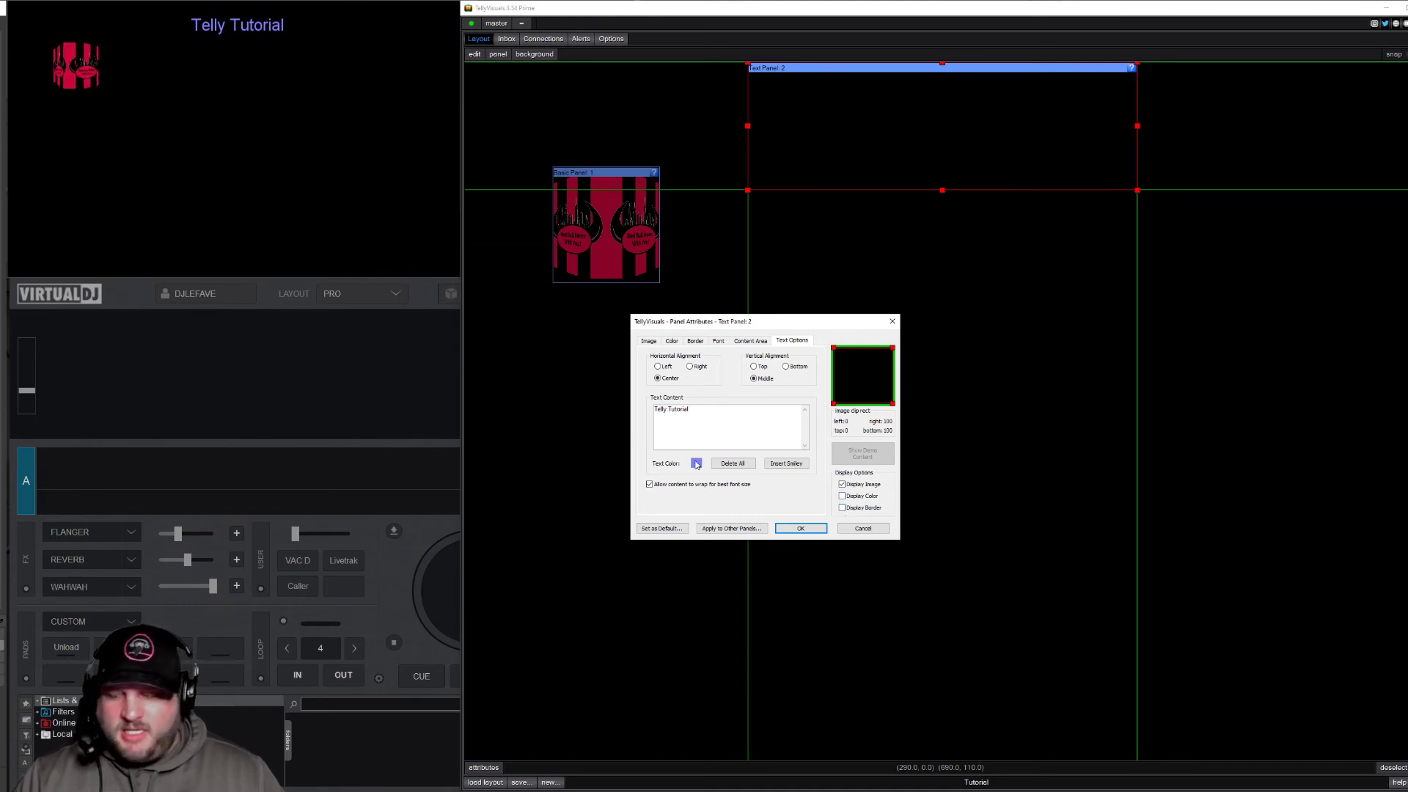
{"action": "left_click", "coordinate": [696, 464]}
{"action": "left_click", "coordinate": [676, 461]}
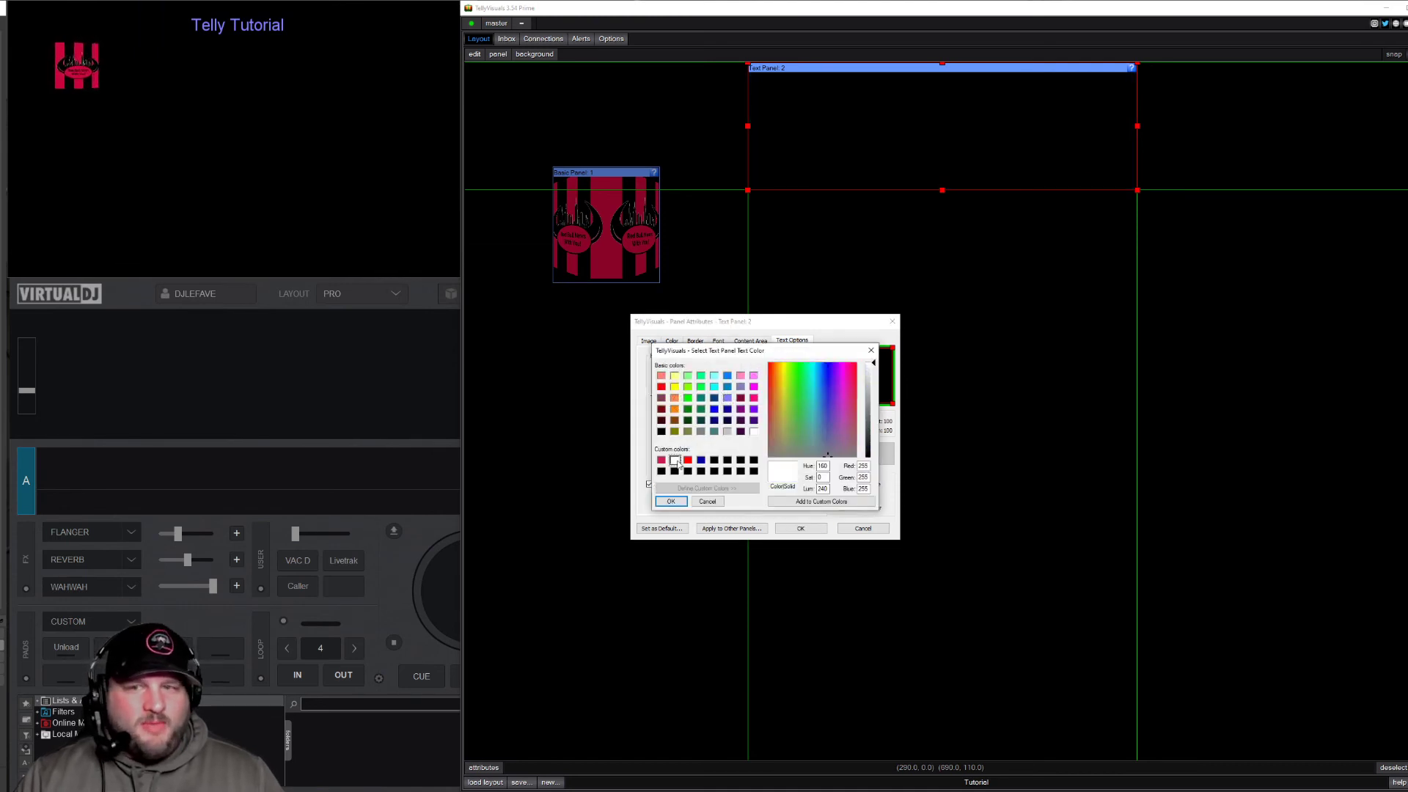
{"action": "left_click", "coordinate": [671, 501]}
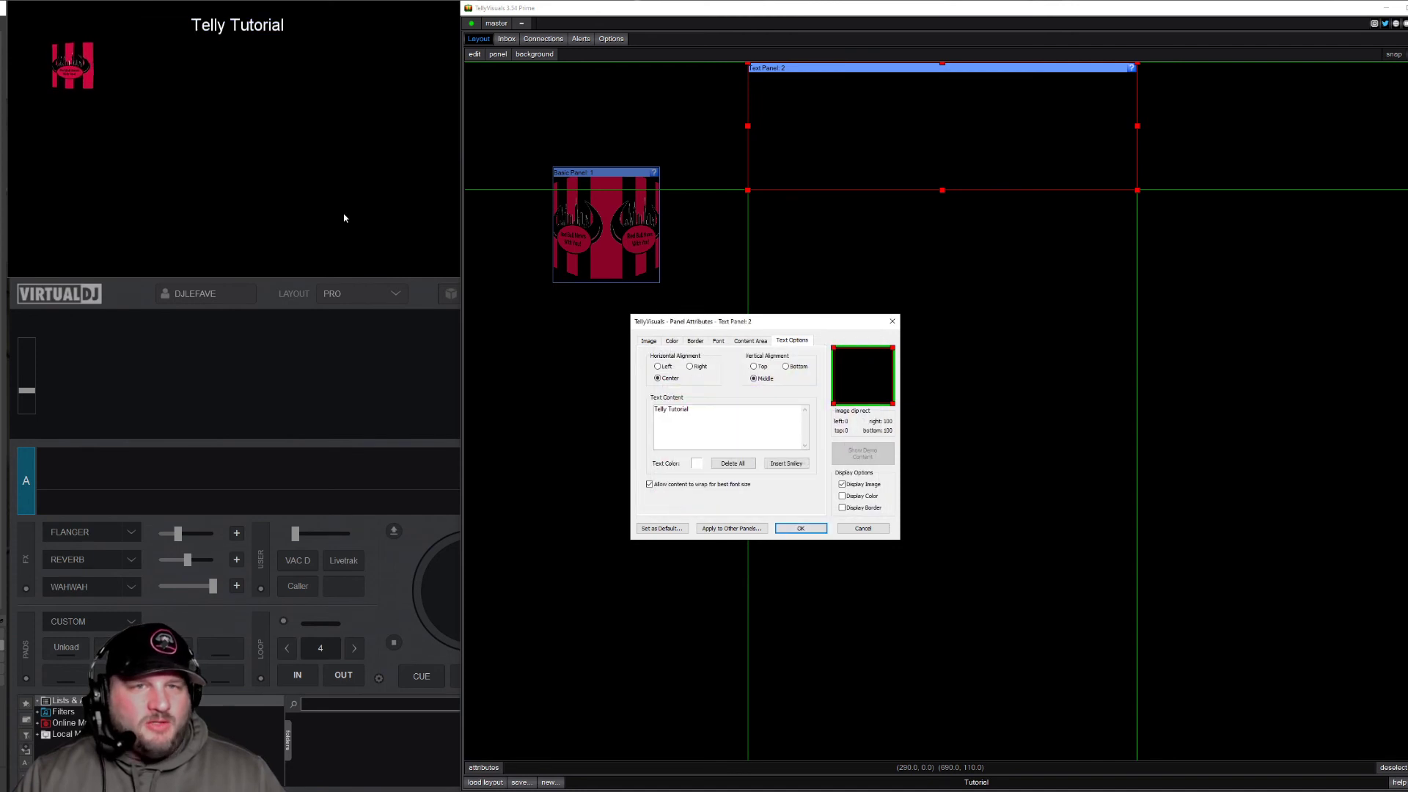
Set the text panel's font to Raleway Bold and apply the panel attributes
{"action": "left_click", "coordinate": [718, 340]}
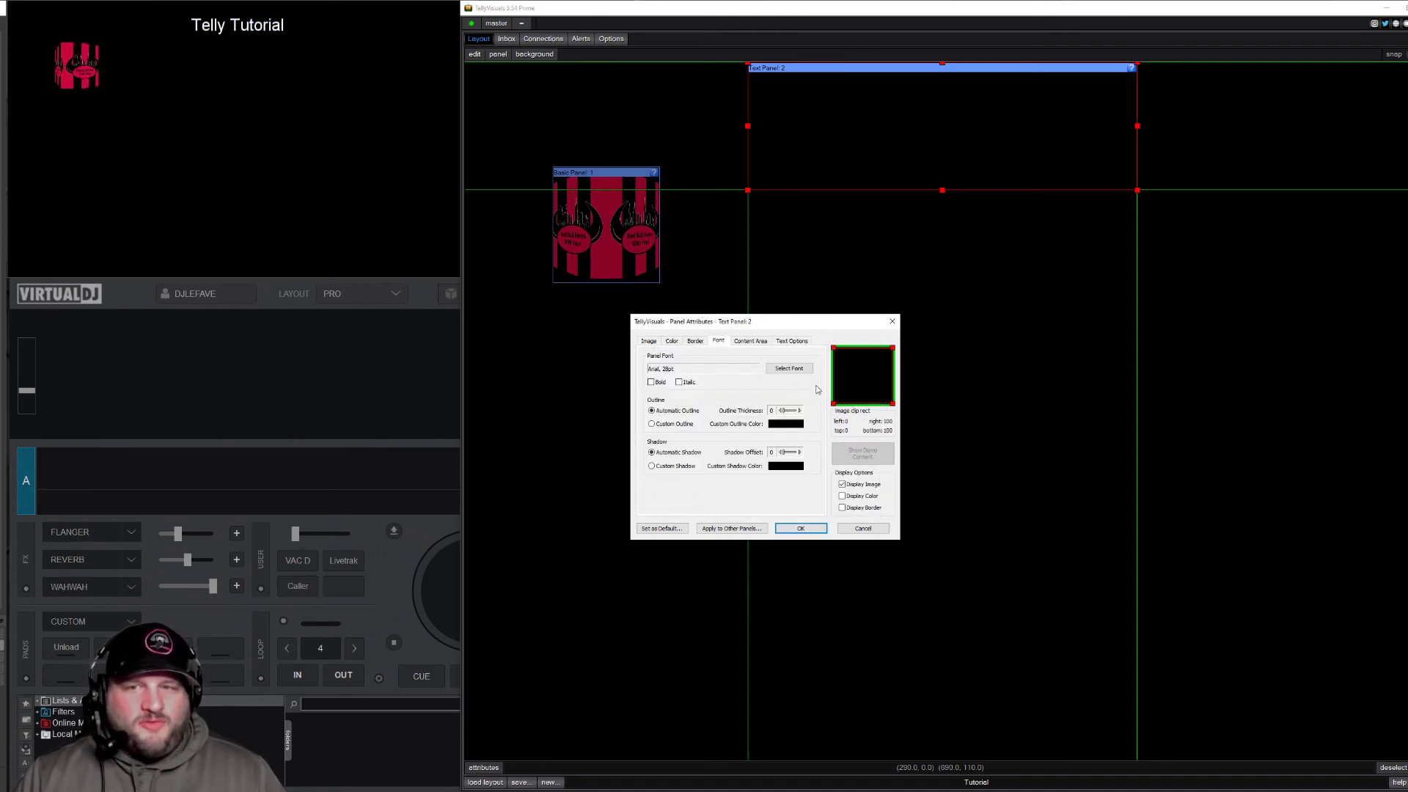
{"action": "left_click", "coordinate": [786, 368]}
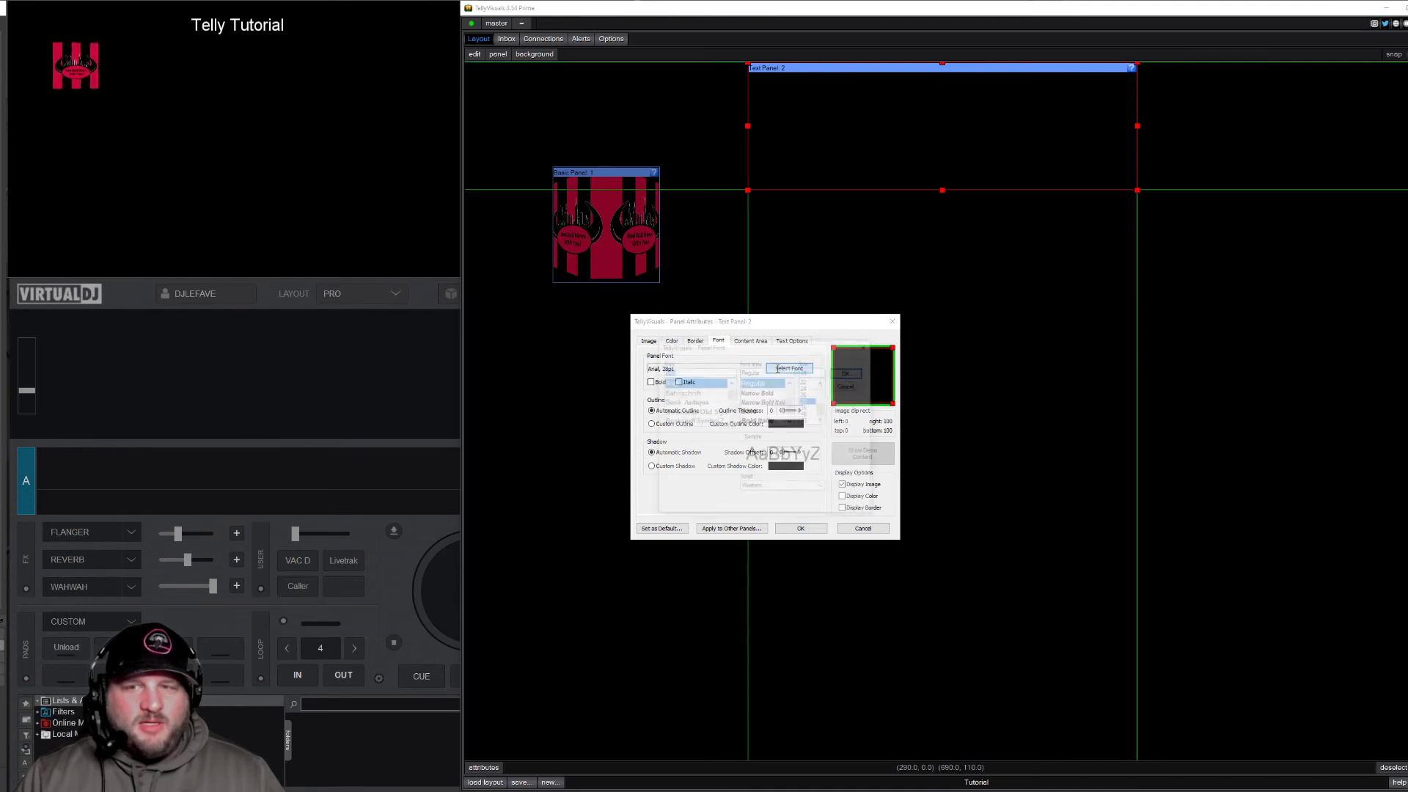
{"action": "left_click_drag", "start_coordinate": [731, 394], "coordinate": [730, 406]}
{"action": "type", "text": "Rale"}
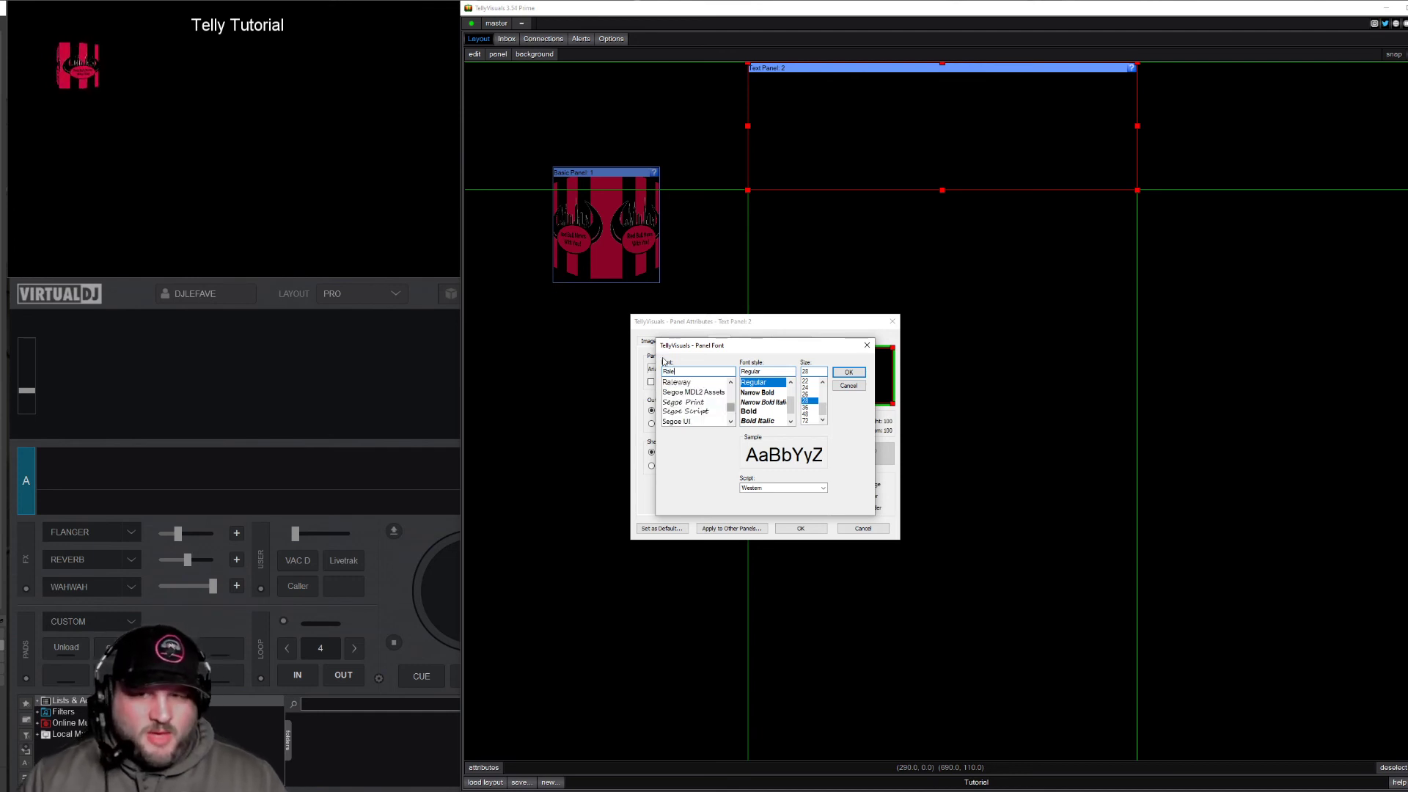
{"action": "left_click", "coordinate": [694, 383]}
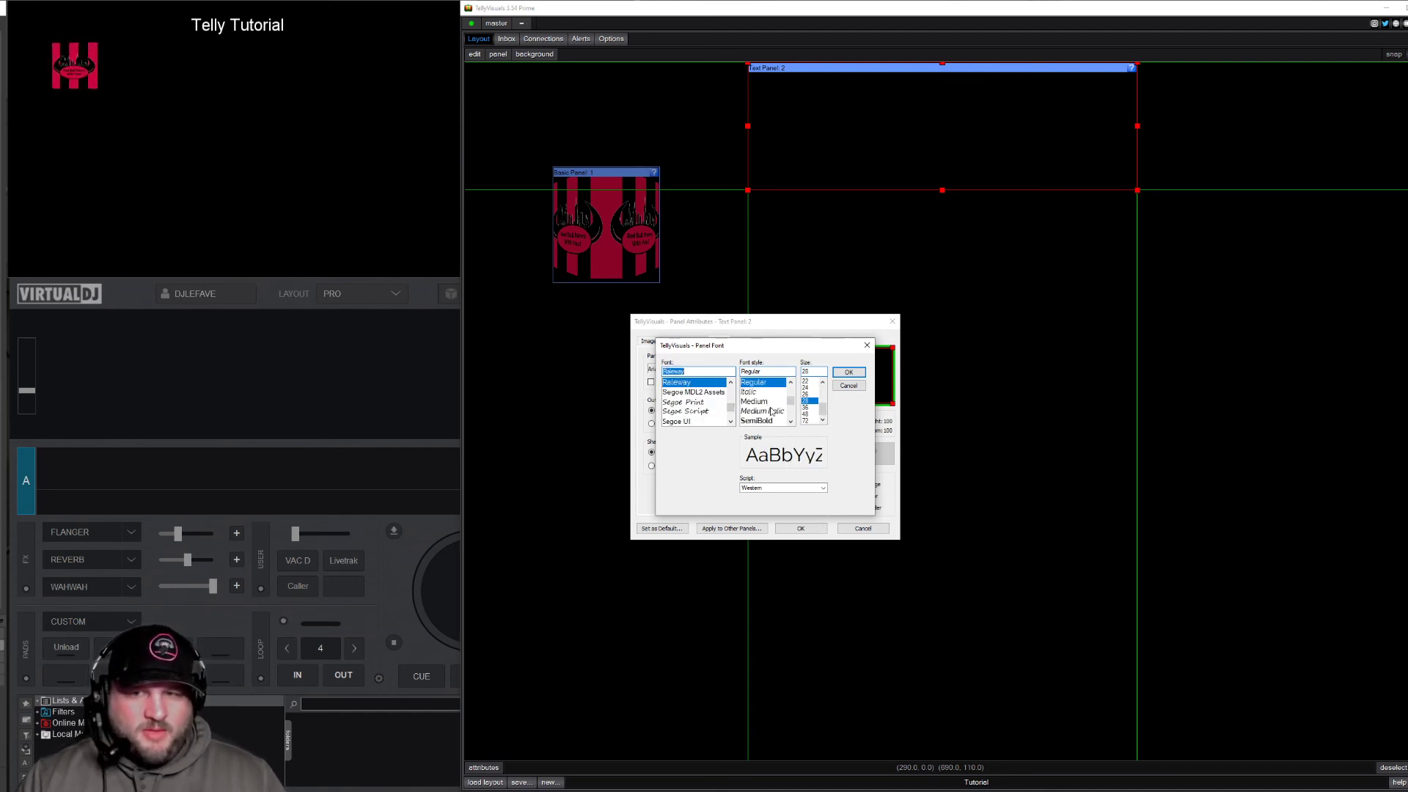
{"action": "scroll", "coordinate": [771, 411], "scroll_direction": "down", "scroll_amount": 1}
{"action": "left_click", "coordinate": [755, 412]}
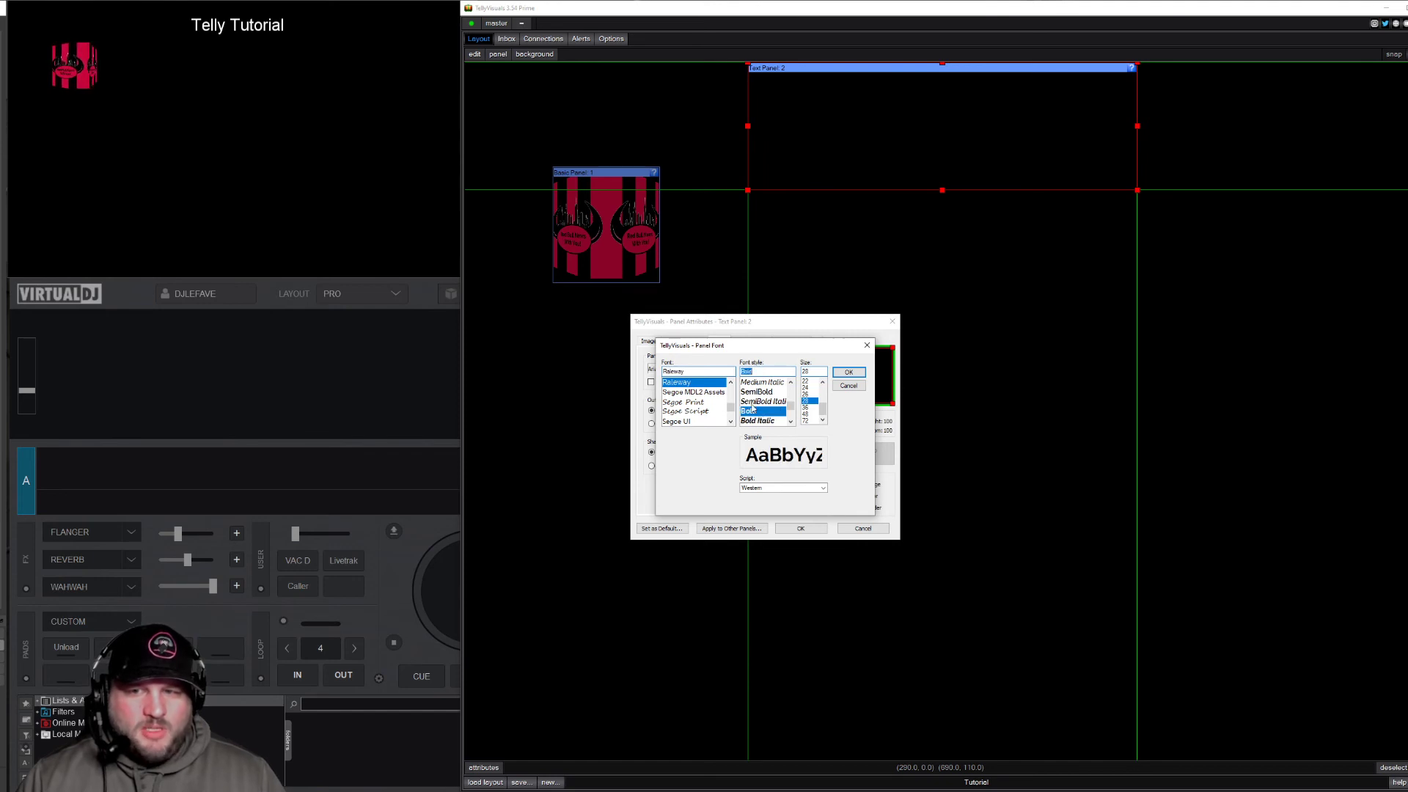
{"action": "left_click", "coordinate": [848, 371]}
{"action": "left_click", "coordinate": [800, 528]}
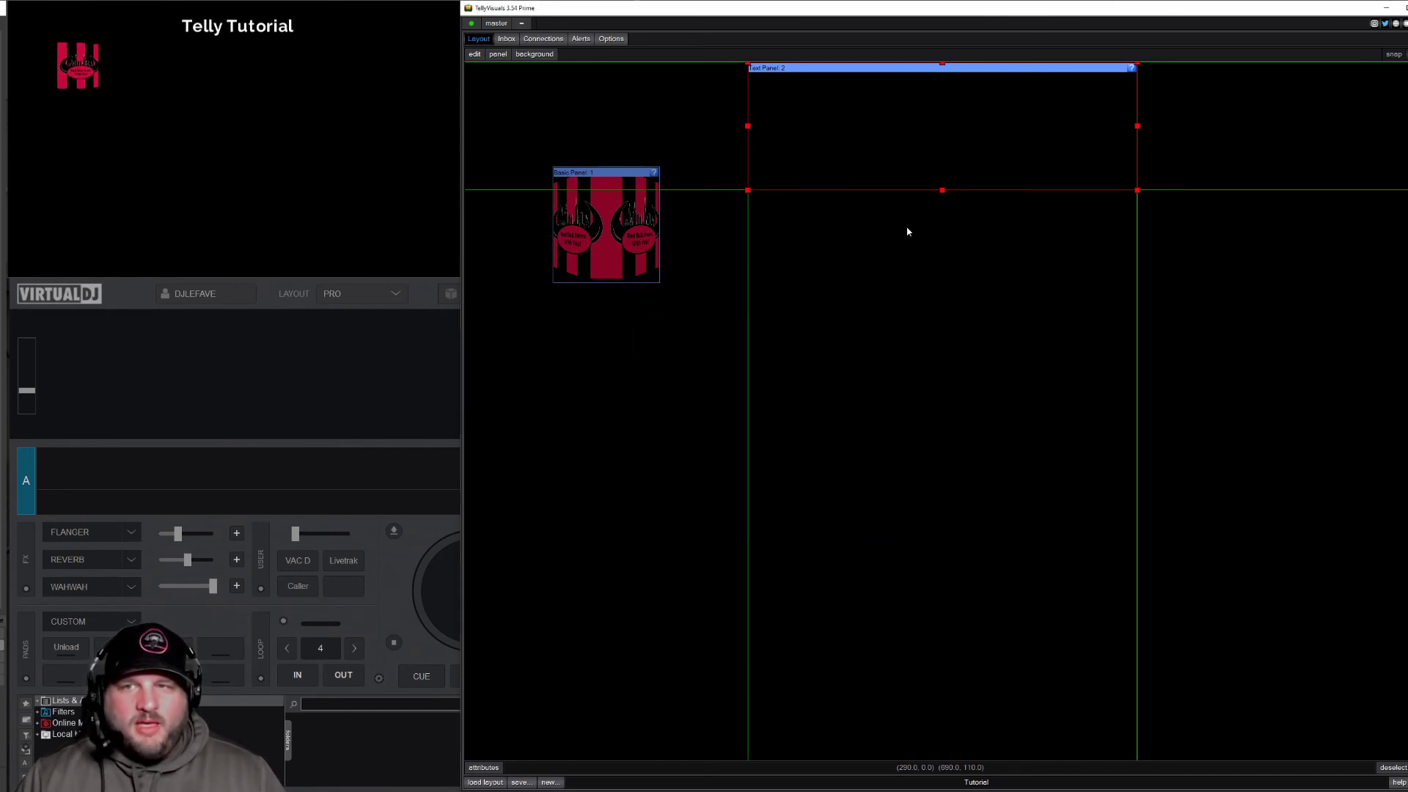
Shrink the text panel to about 270 by 60 and move it above the logo at about (30, 0)
{"action": "left_click_drag", "start_coordinate": [954, 70], "coordinate": [870, 69]}
{"action": "left_click_drag", "start_coordinate": [658, 189], "coordinate": [782, 130]}
{"action": "left_click_drag", "start_coordinate": [879, 70], "coordinate": [710, 68]}
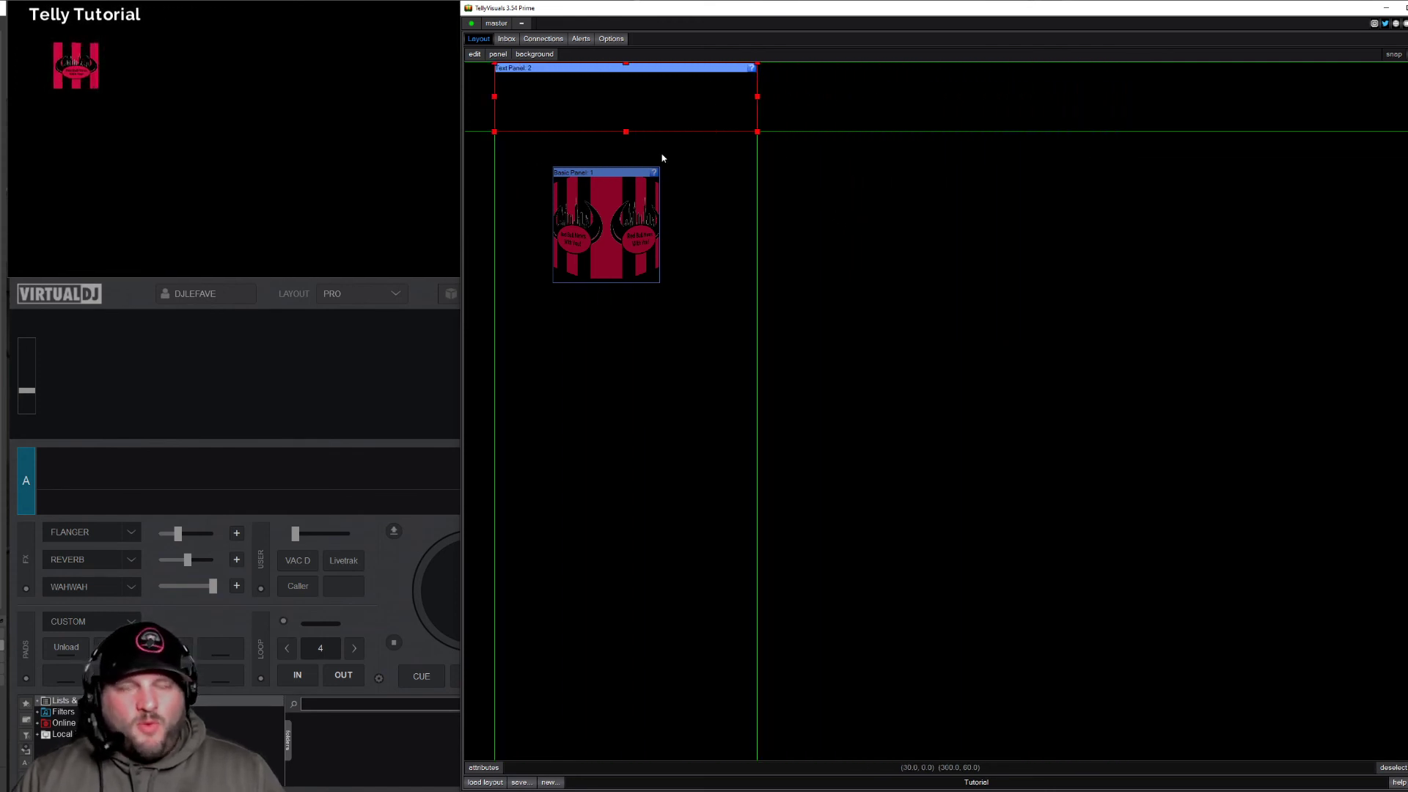
Create a new Basic Panel and turn off Display Border in its attributes
{"action": "left_click", "coordinate": [500, 55]}
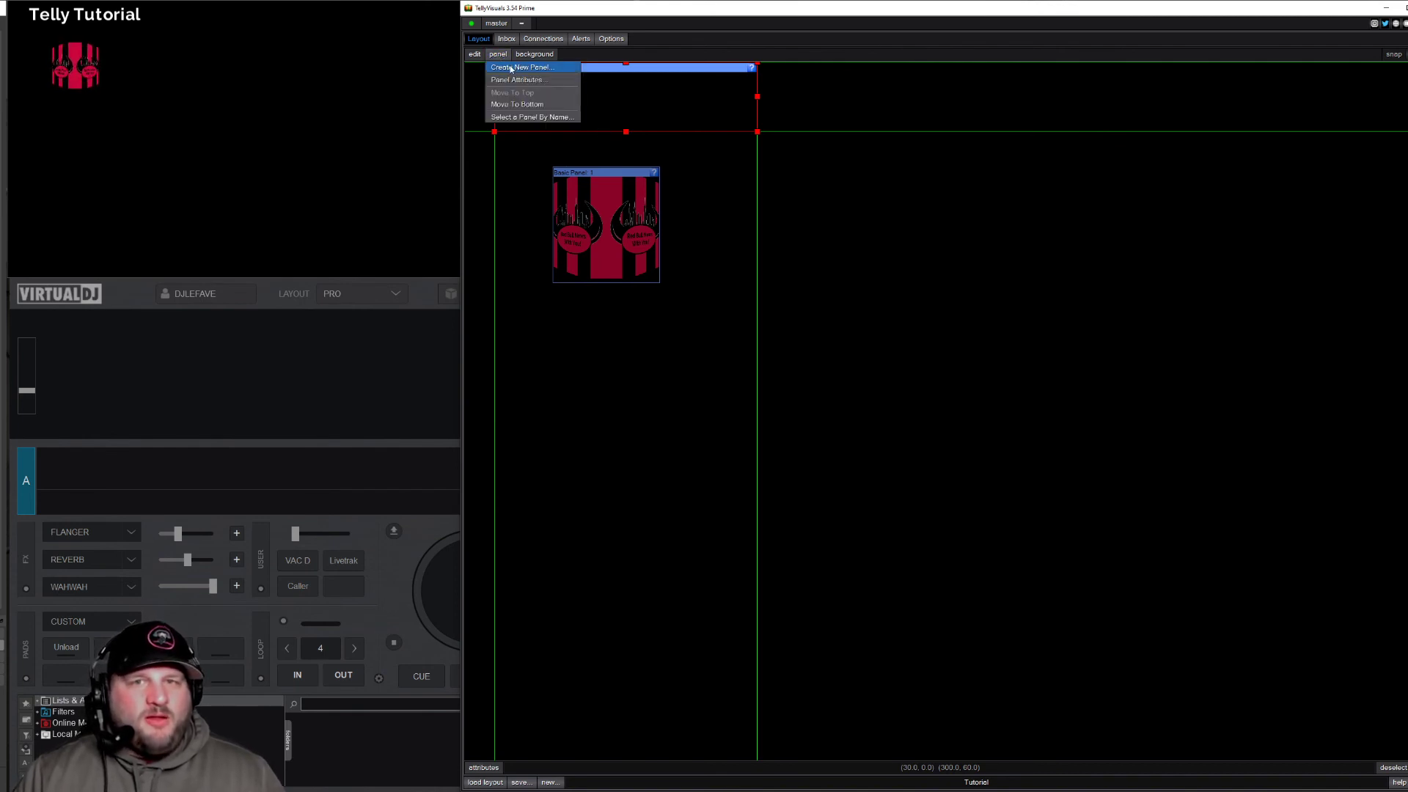
{"action": "left_click", "coordinate": [511, 68]}
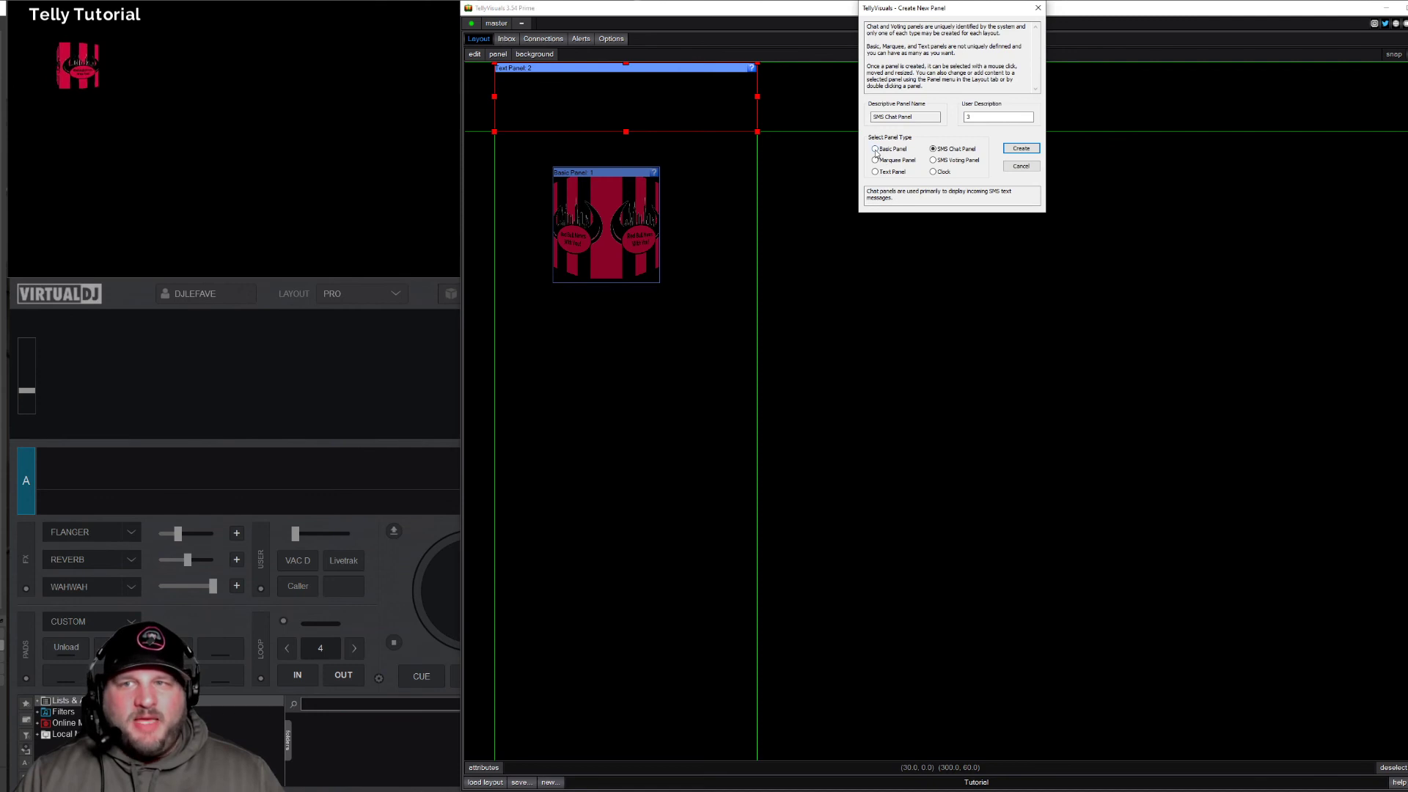
{"action": "left_click", "coordinate": [875, 149]}
{"action": "left_click", "coordinate": [1020, 148]}
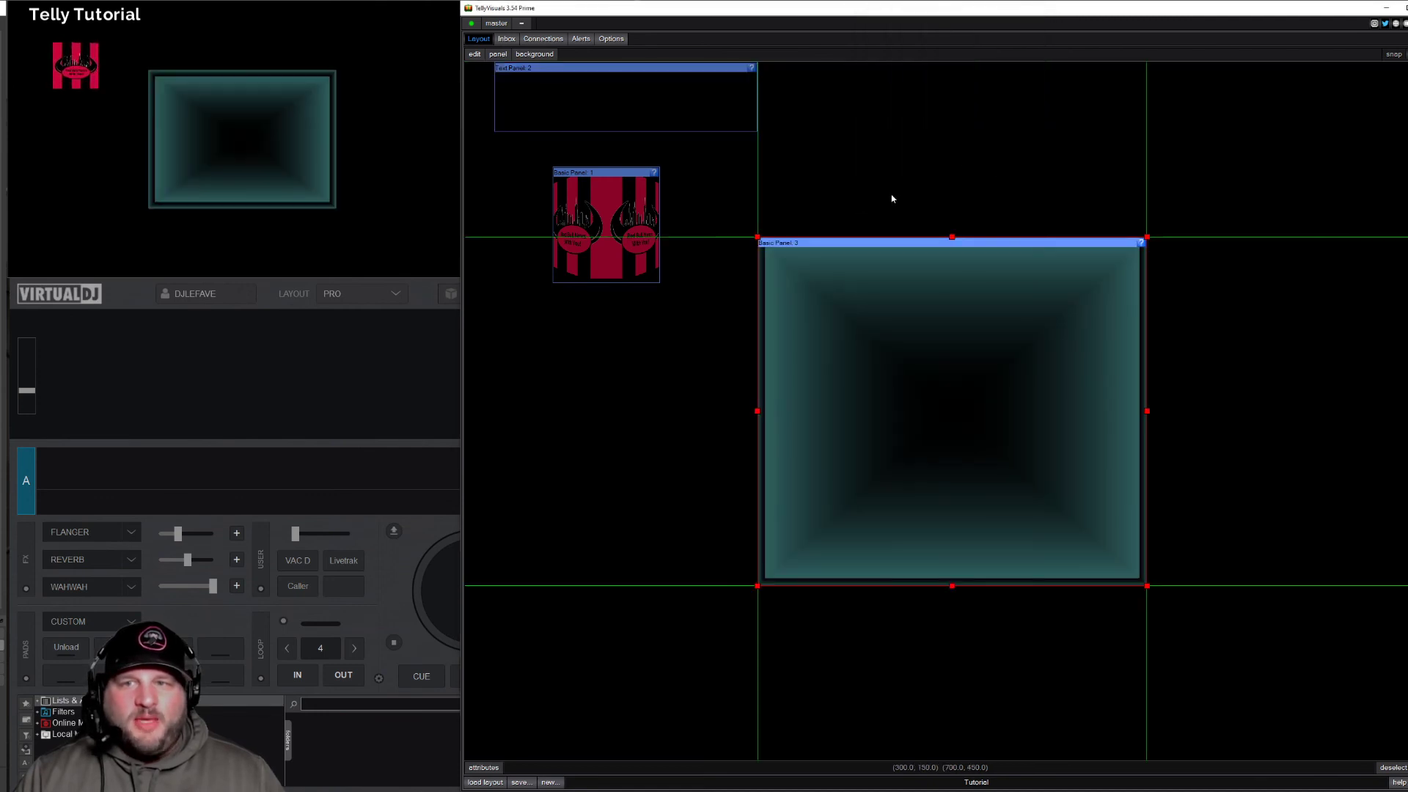
{"action": "double_click", "coordinate": [876, 246]}
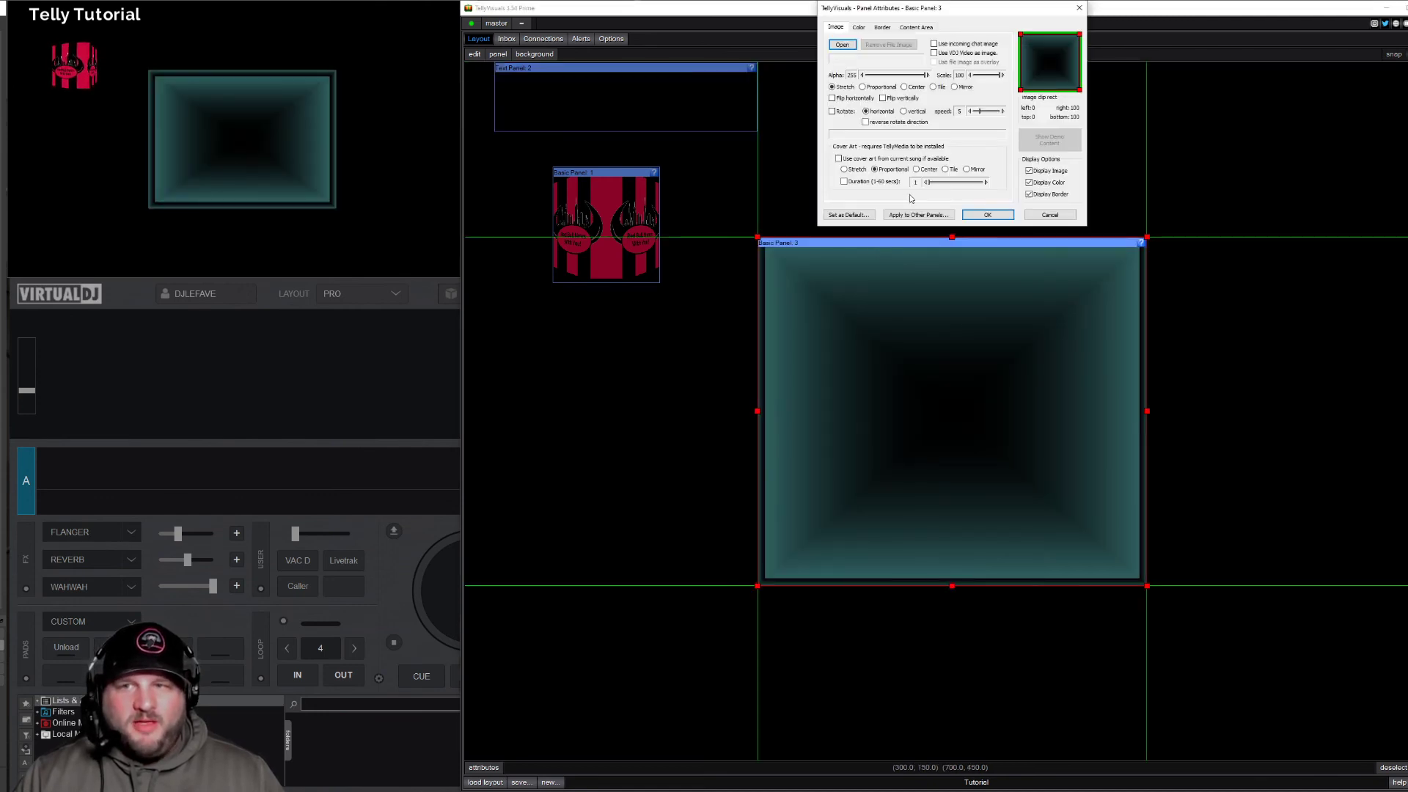
{"action": "left_click", "coordinate": [1029, 194]}
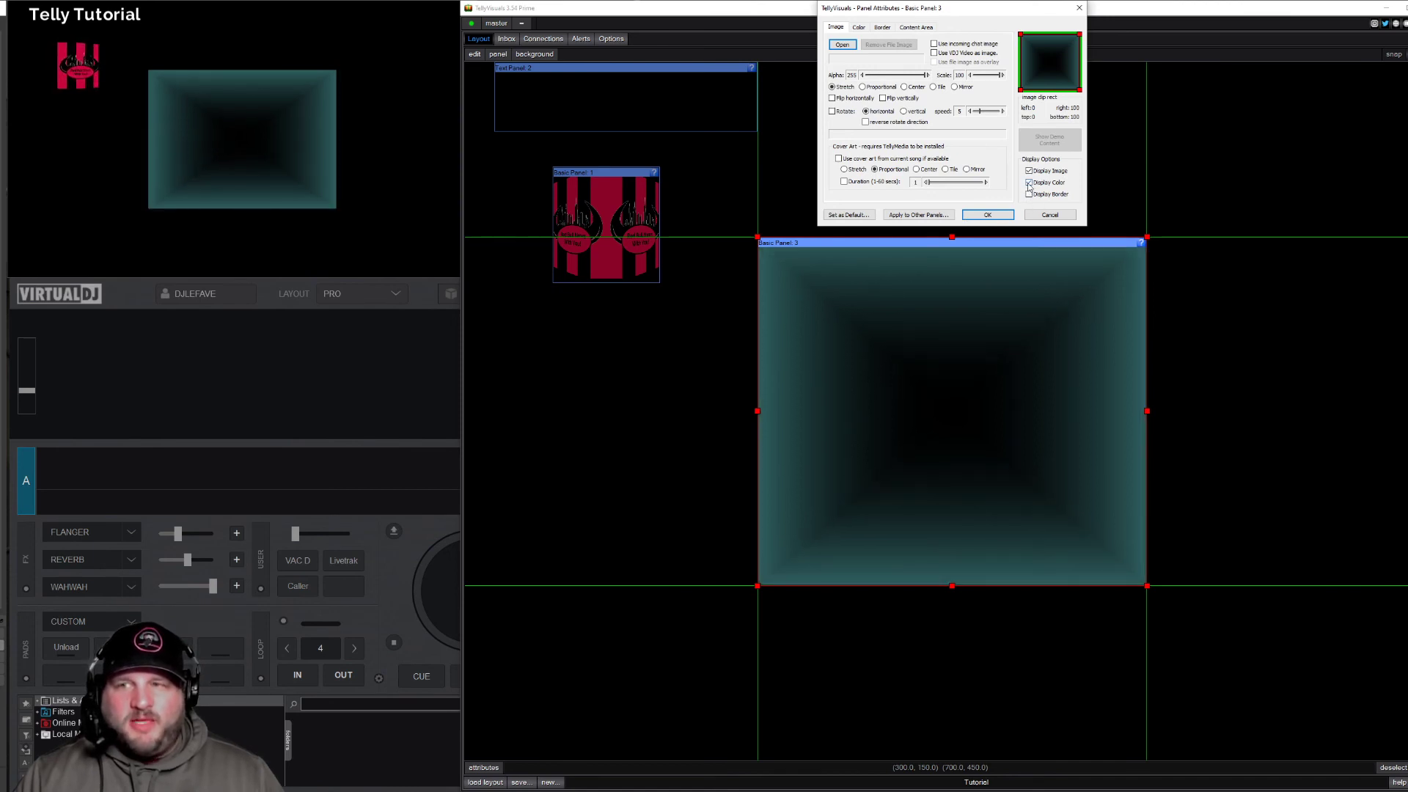
Turn off the new panel's color gradient and give it a solid light yellow Color One with alpha 255
{"action": "left_click", "coordinate": [858, 27]}
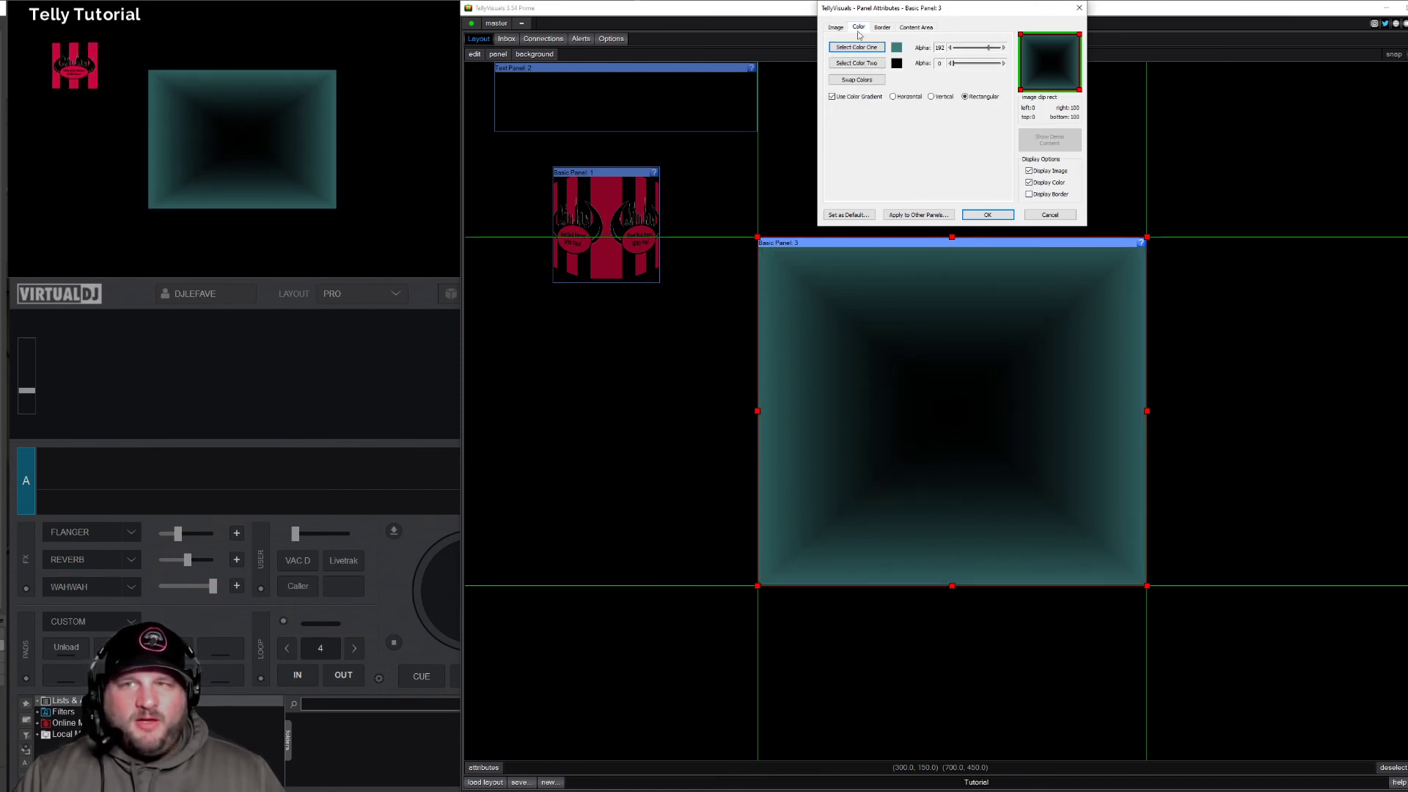
{"action": "left_click", "coordinate": [832, 97]}
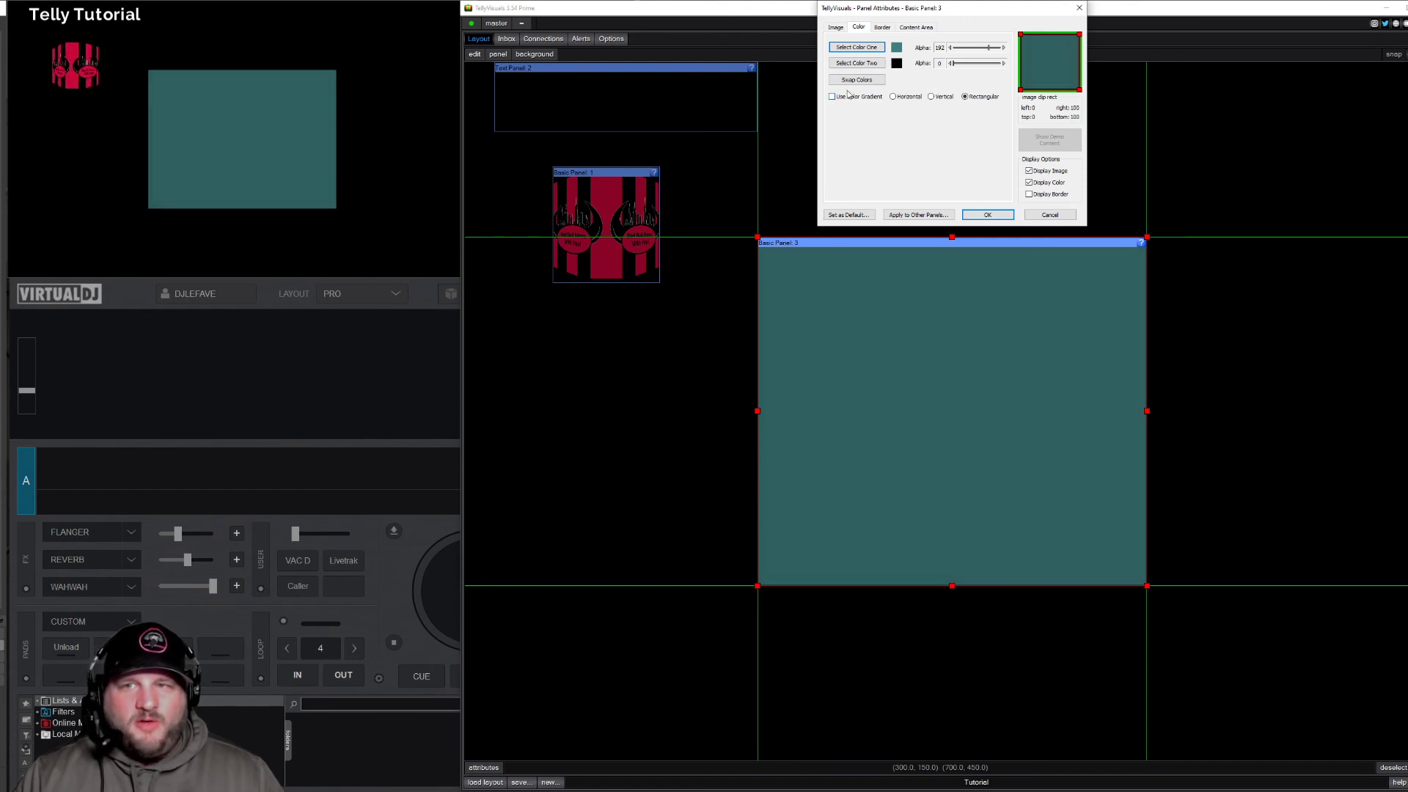
{"action": "left_click", "coordinate": [896, 47]}
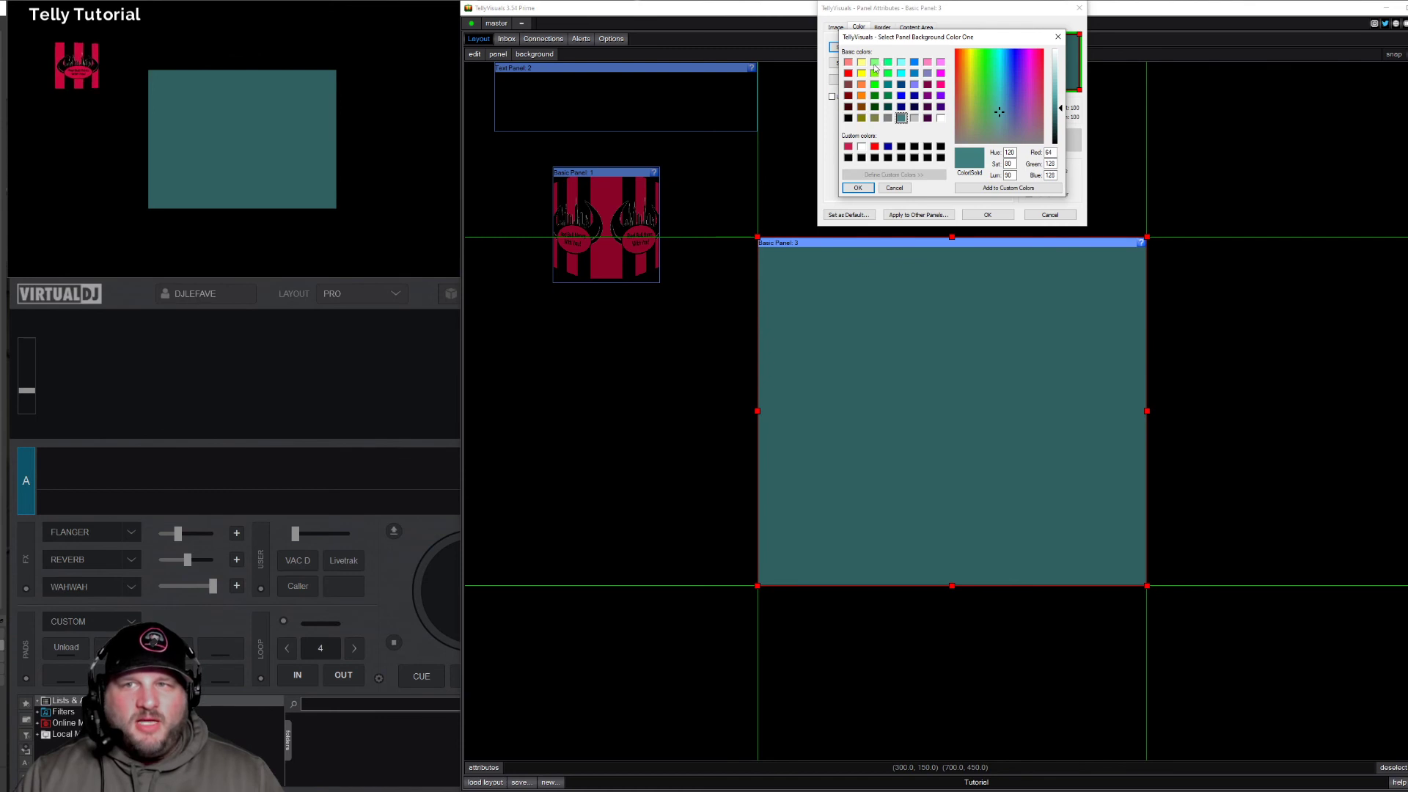
{"action": "left_click", "coordinate": [861, 62]}
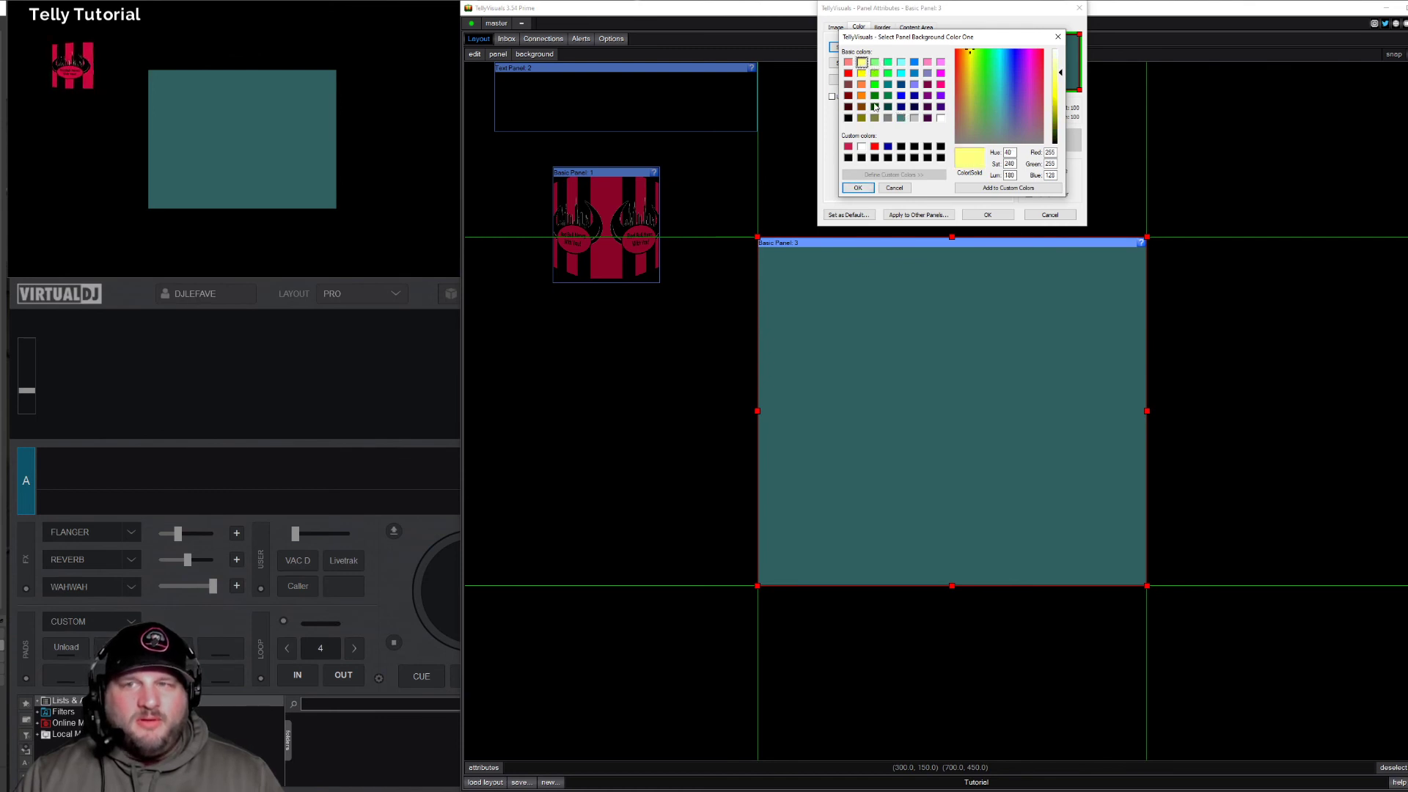
{"action": "left_click", "coordinate": [858, 187]}
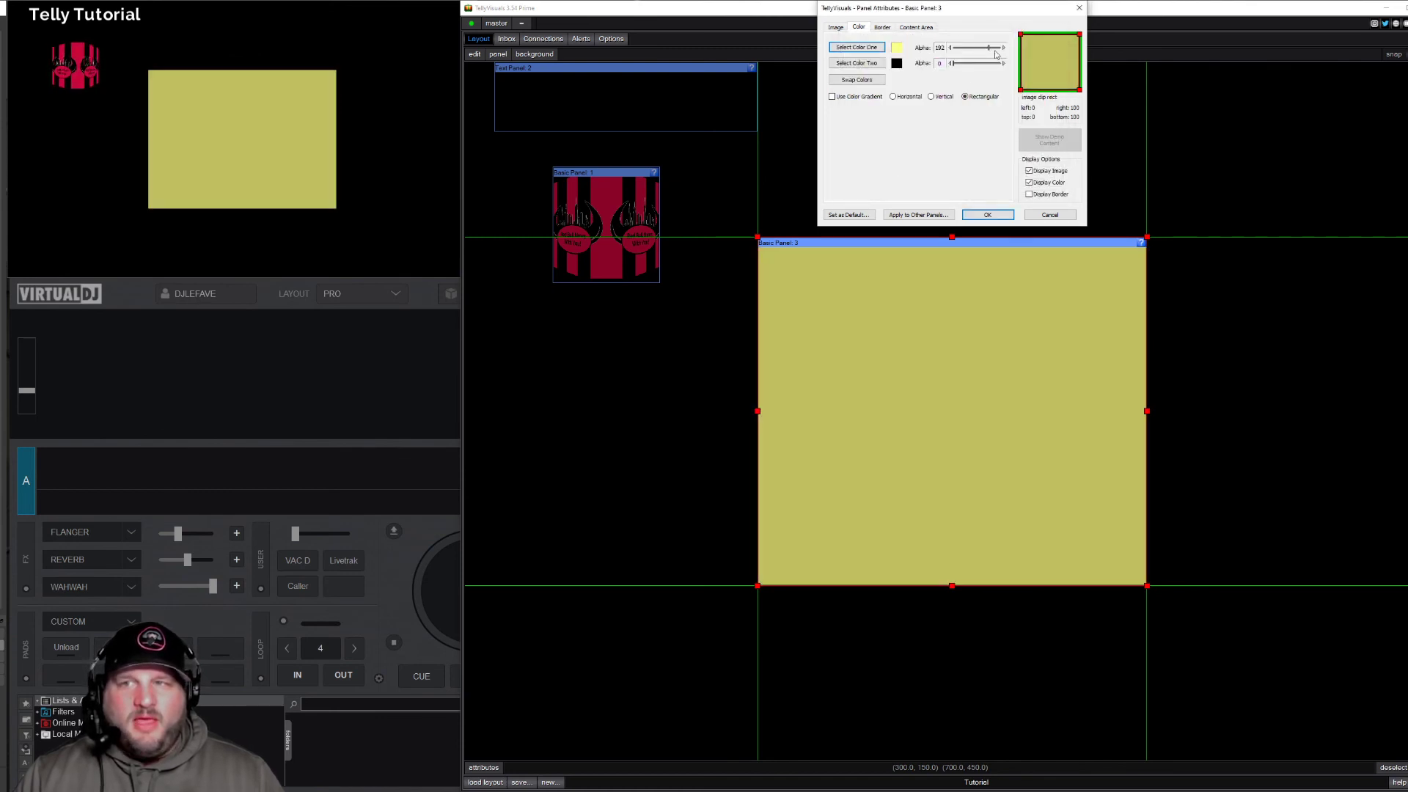
{"action": "left_click_drag", "start_coordinate": [989, 49], "coordinate": [1004, 52]}
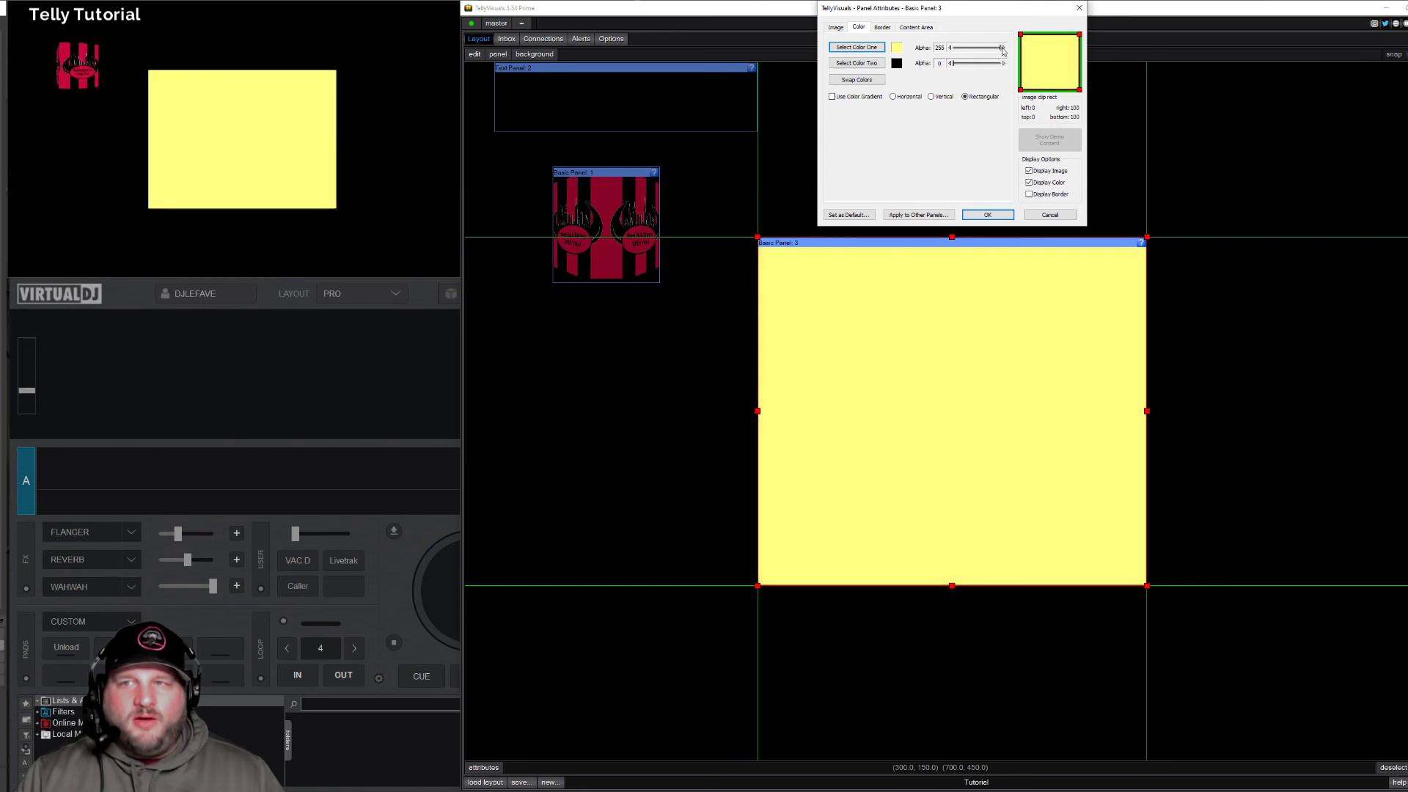
{"action": "left_click", "coordinate": [986, 215]}
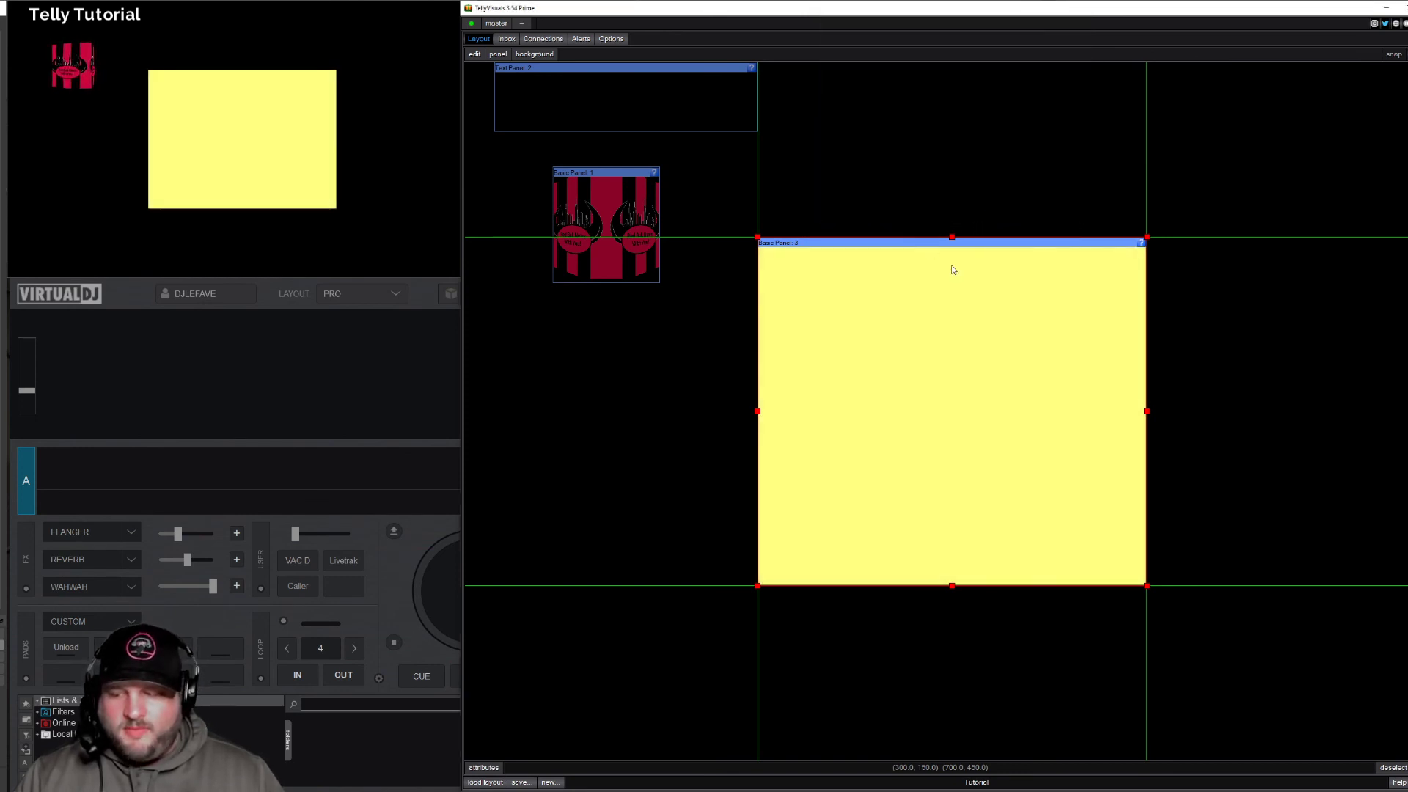
Move the yellow panel beside the logo at about (220, 90) and enlarge it to about 510 by 380
{"action": "left_click_drag", "start_coordinate": [906, 250], "coordinate": [832, 171]}
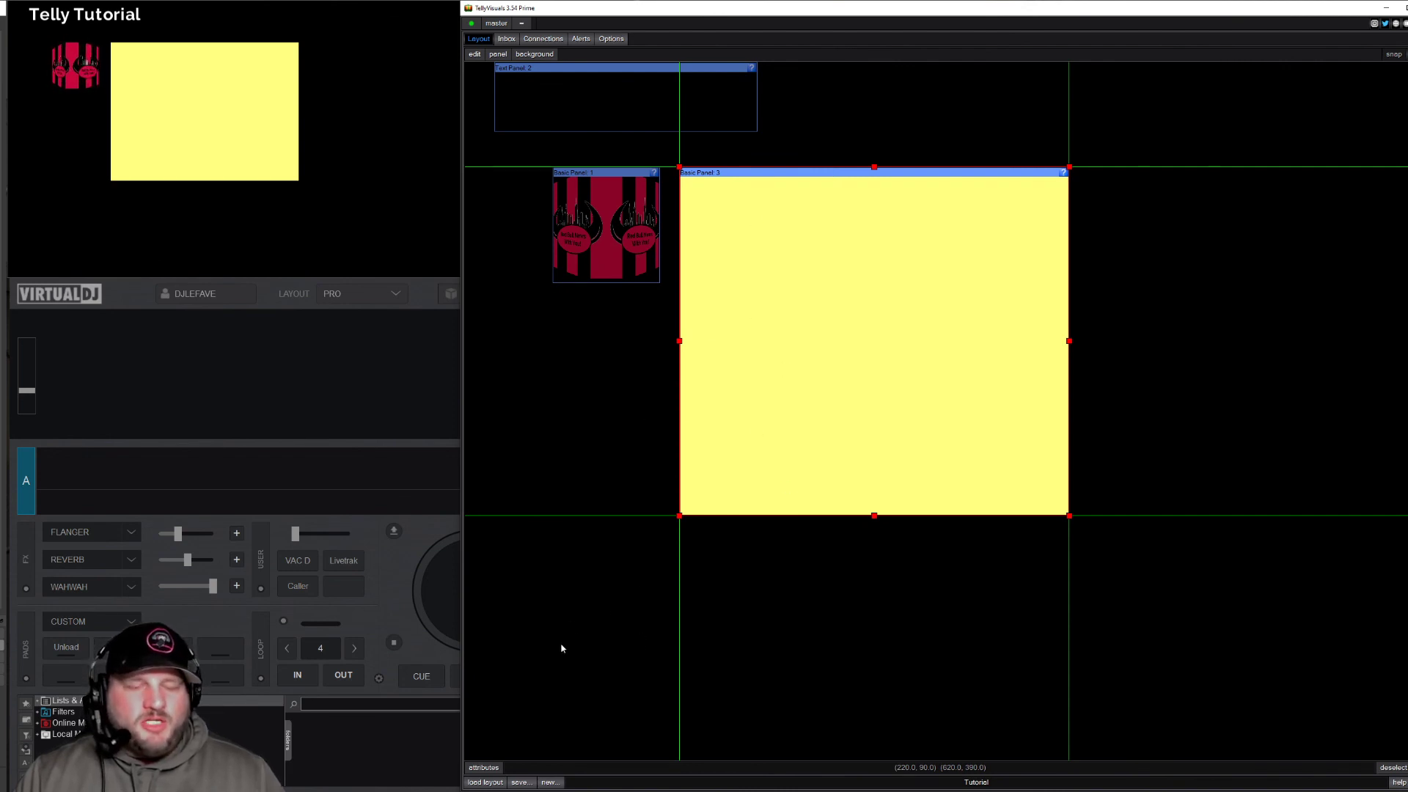
{"action": "left_click", "coordinate": [483, 767]}
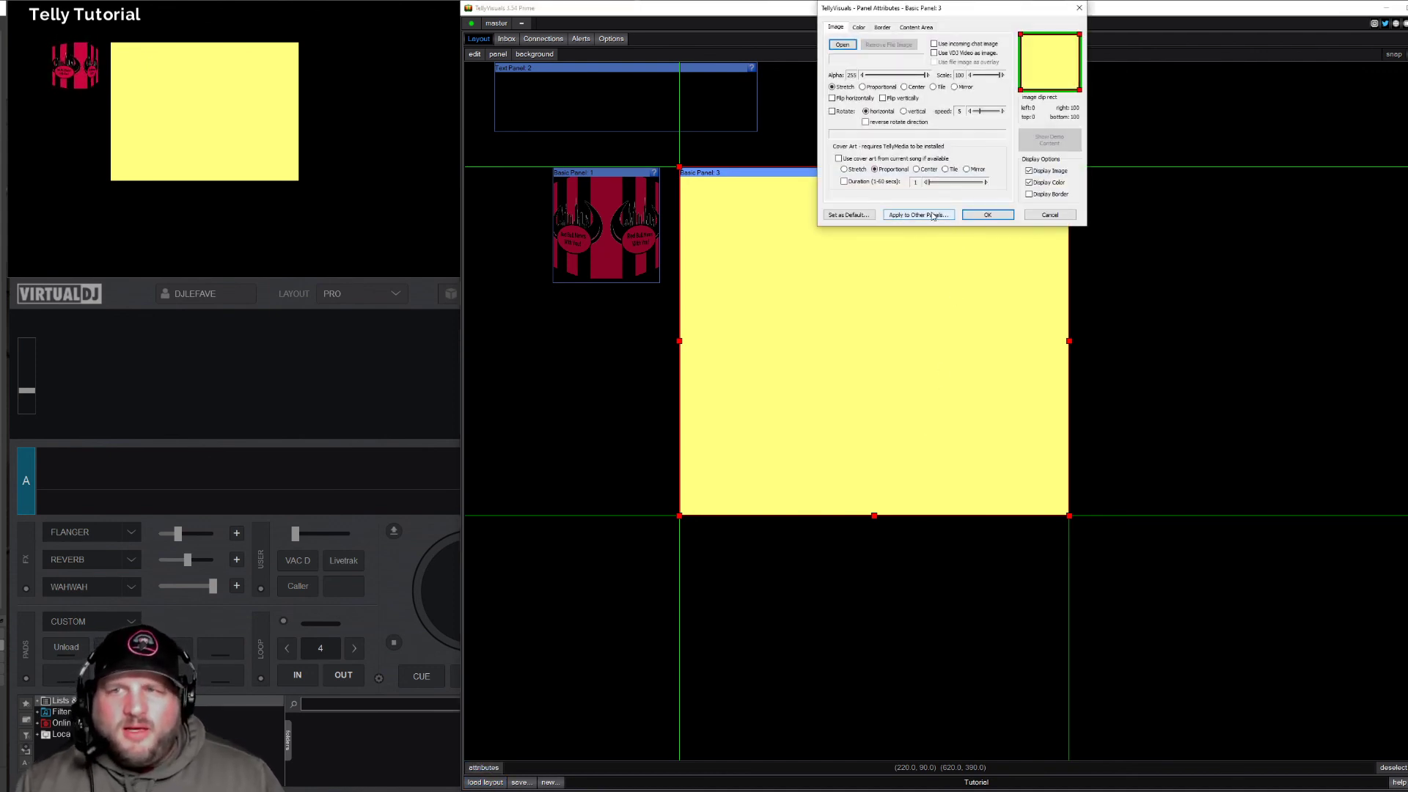
{"action": "left_click", "coordinate": [855, 28]}
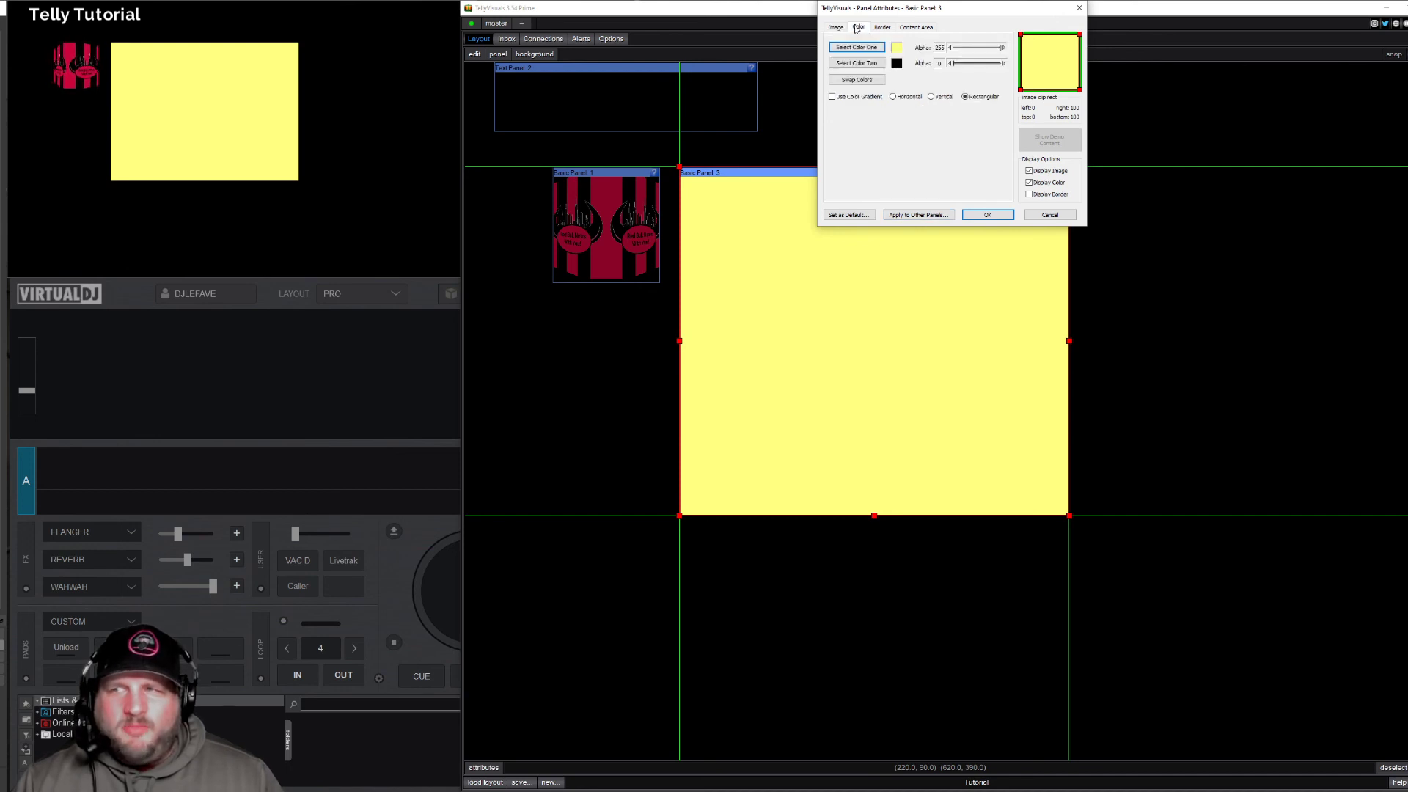
{"action": "left_click", "coordinate": [984, 214]}
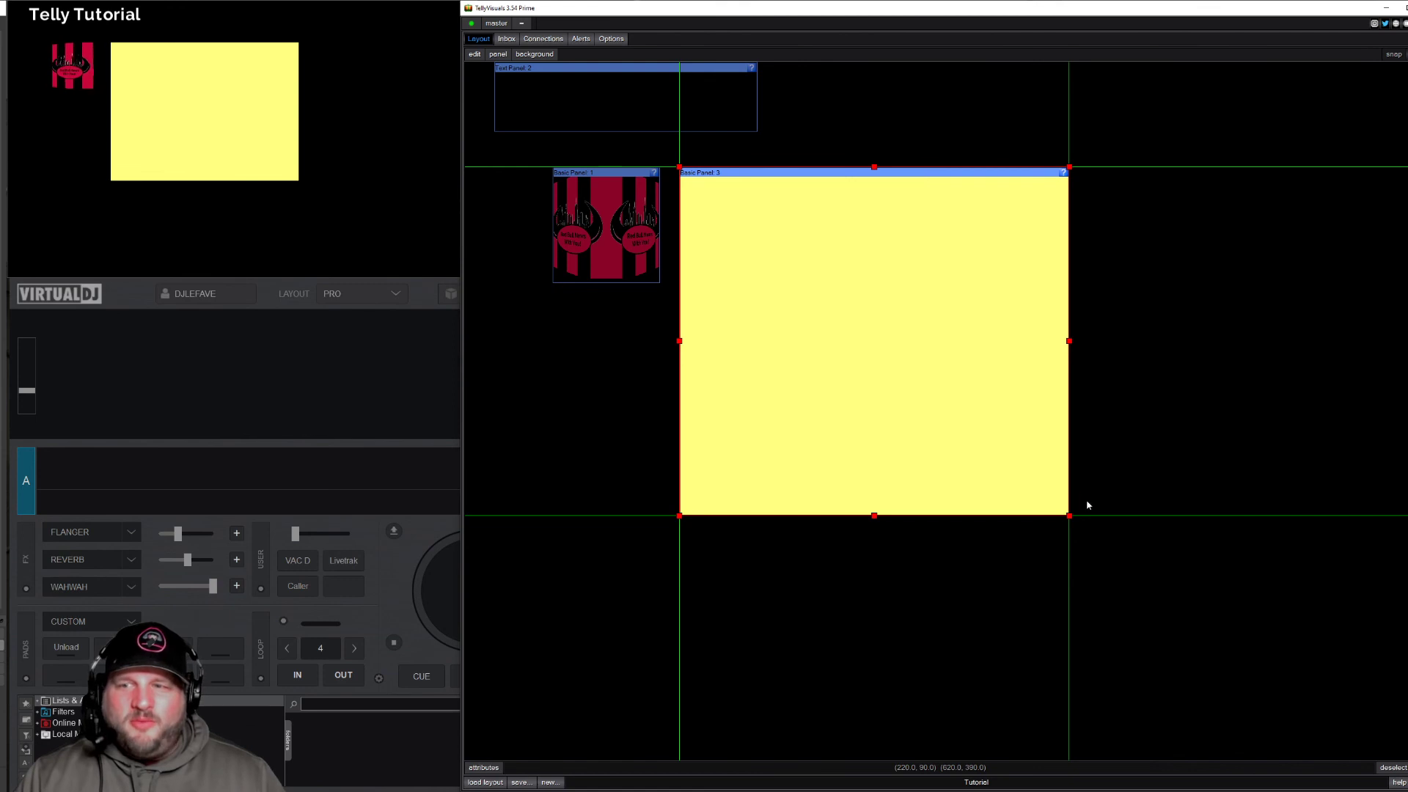
{"action": "left_click_drag", "start_coordinate": [1069, 515], "coordinate": [1176, 607]}
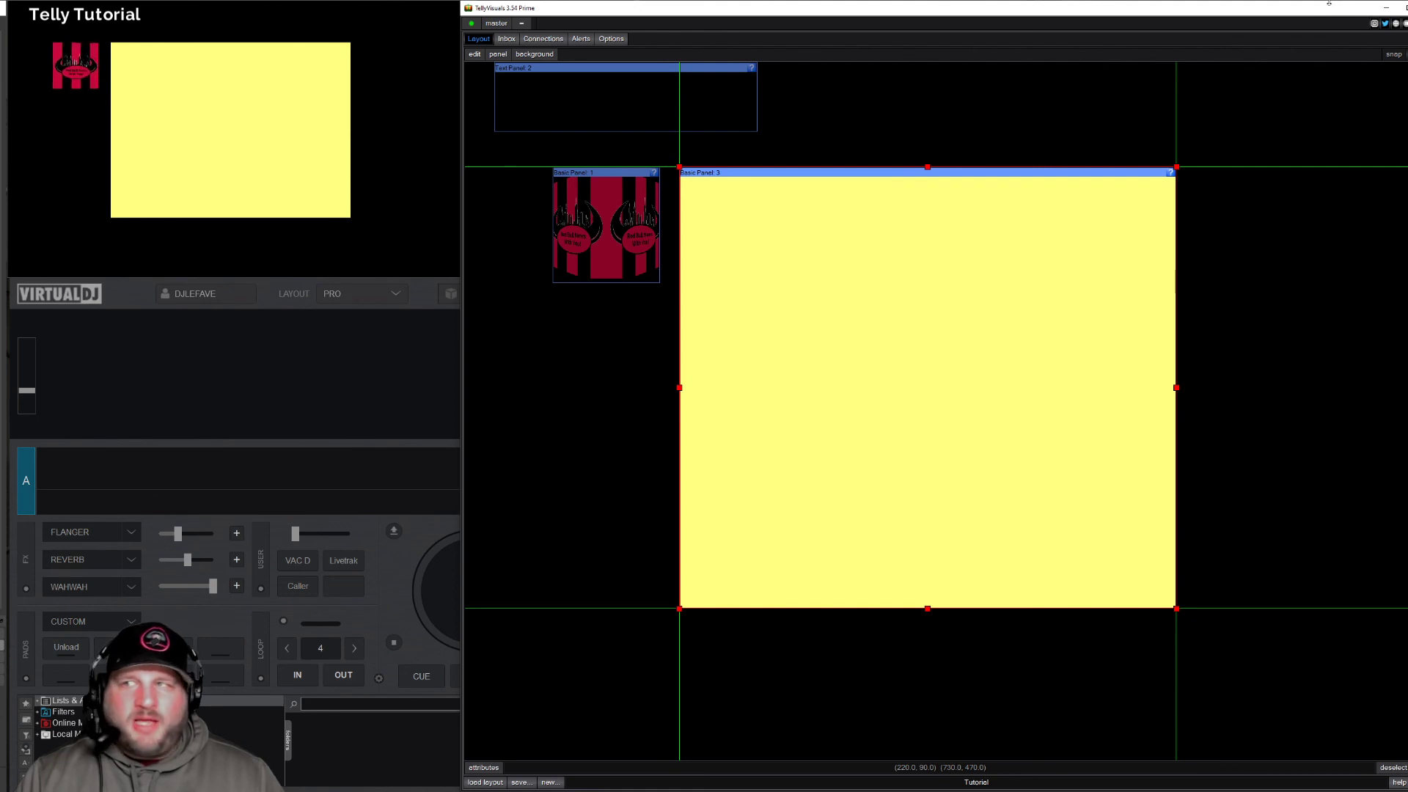
Switch from TellyVisuals to TellyMedia and load the FIFA Card image from the Desktop into media slot 1 of bank 1
{"action": "left_click", "coordinate": [1386, 8]}
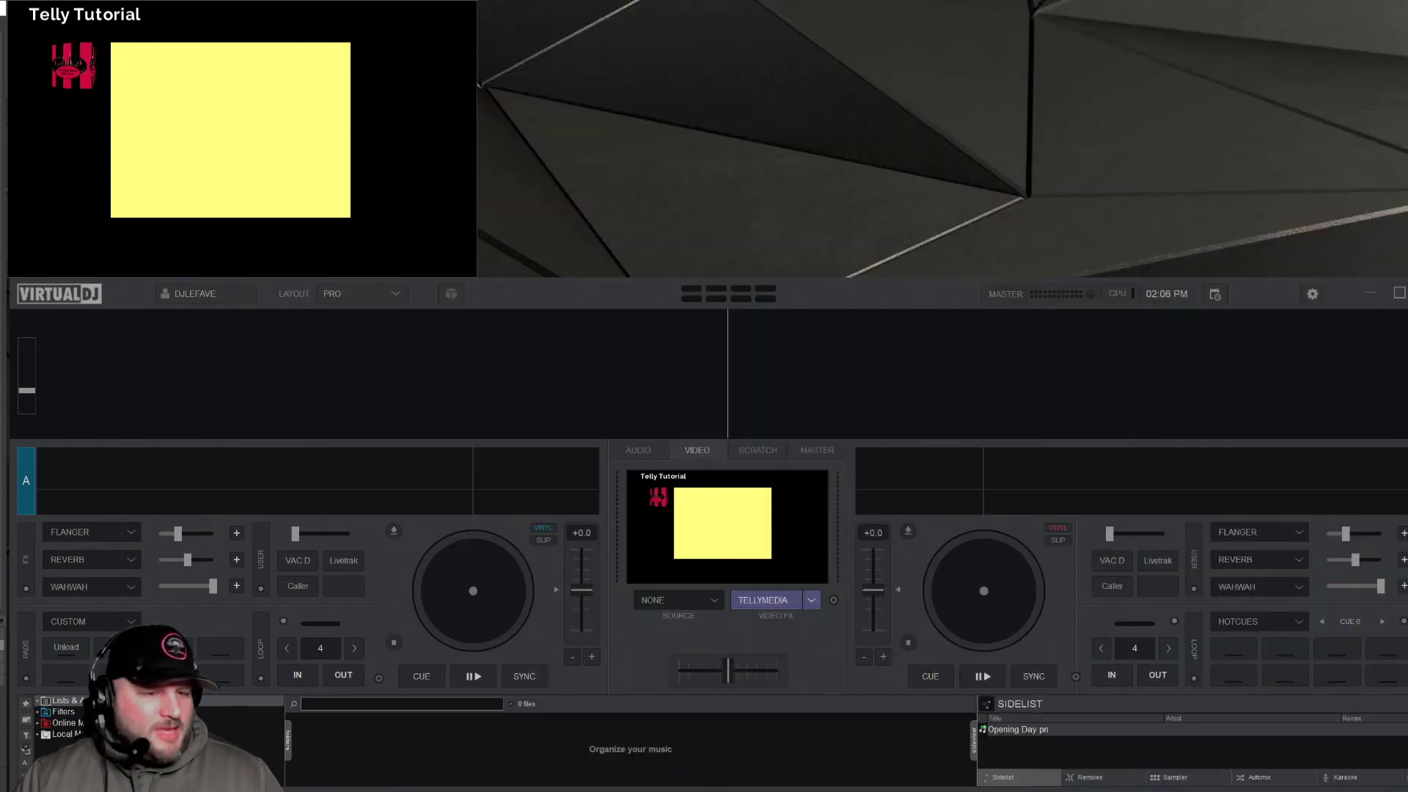
{"action": "mouse_move", "coordinate": [45, 790]}
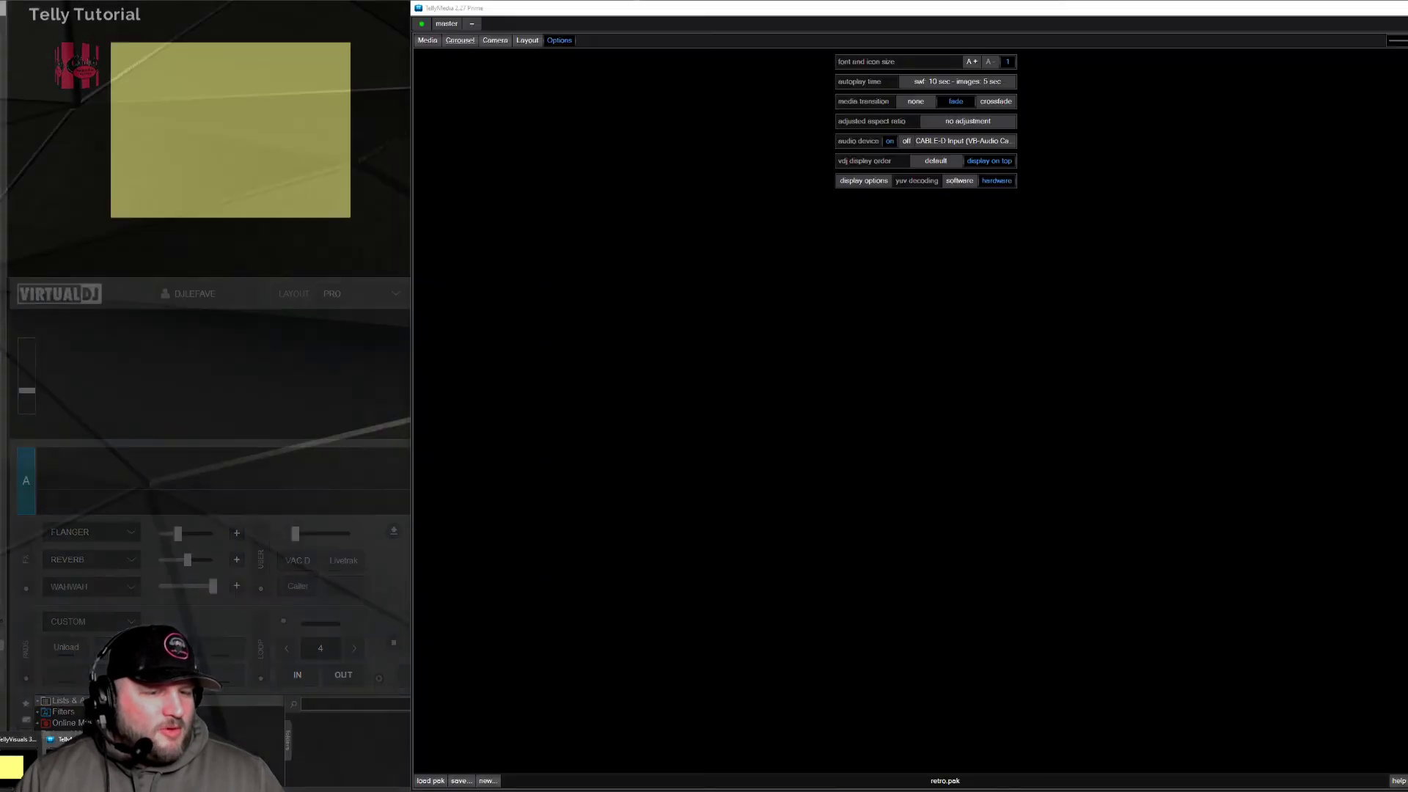
{"action": "left_click", "coordinate": [95, 766]}
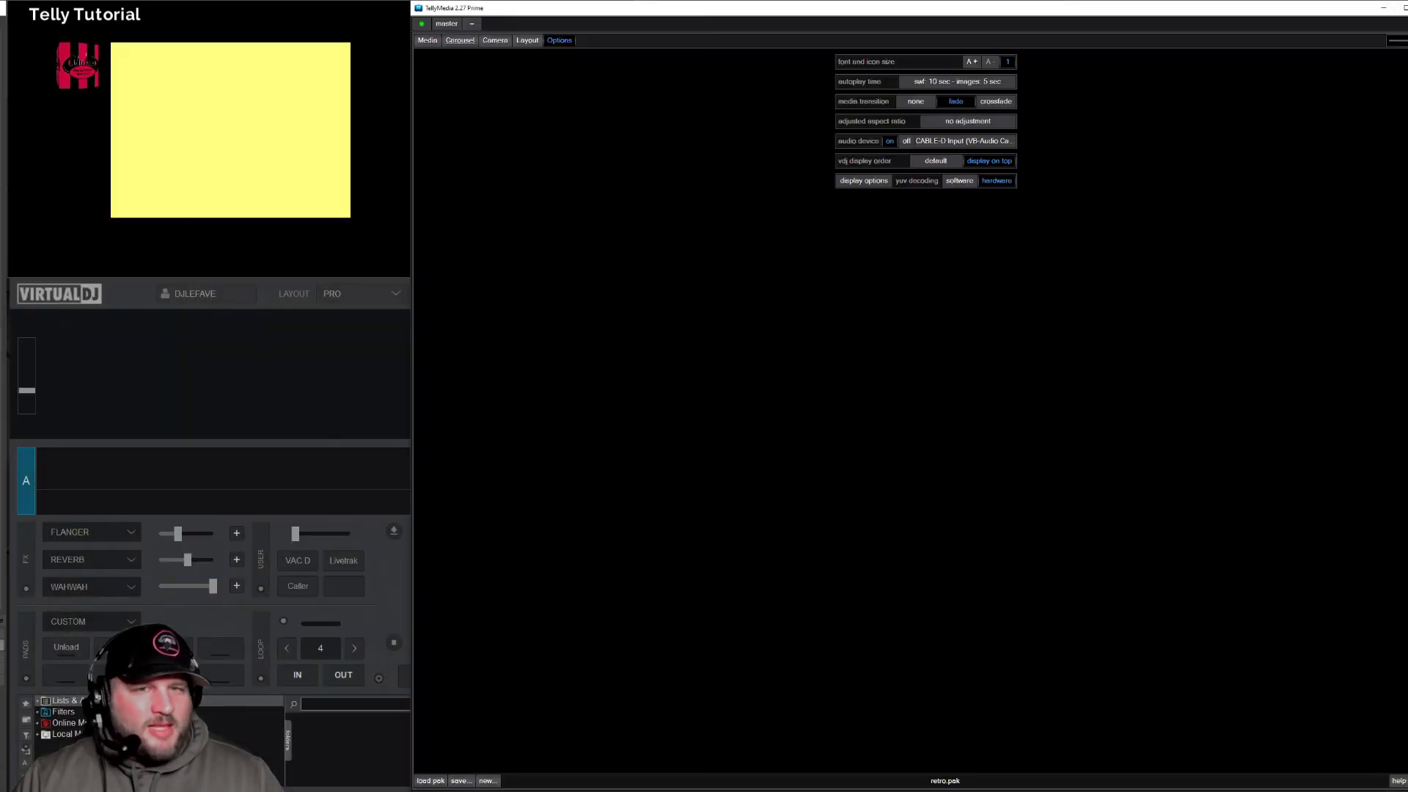
{"action": "left_click", "coordinate": [426, 41]}
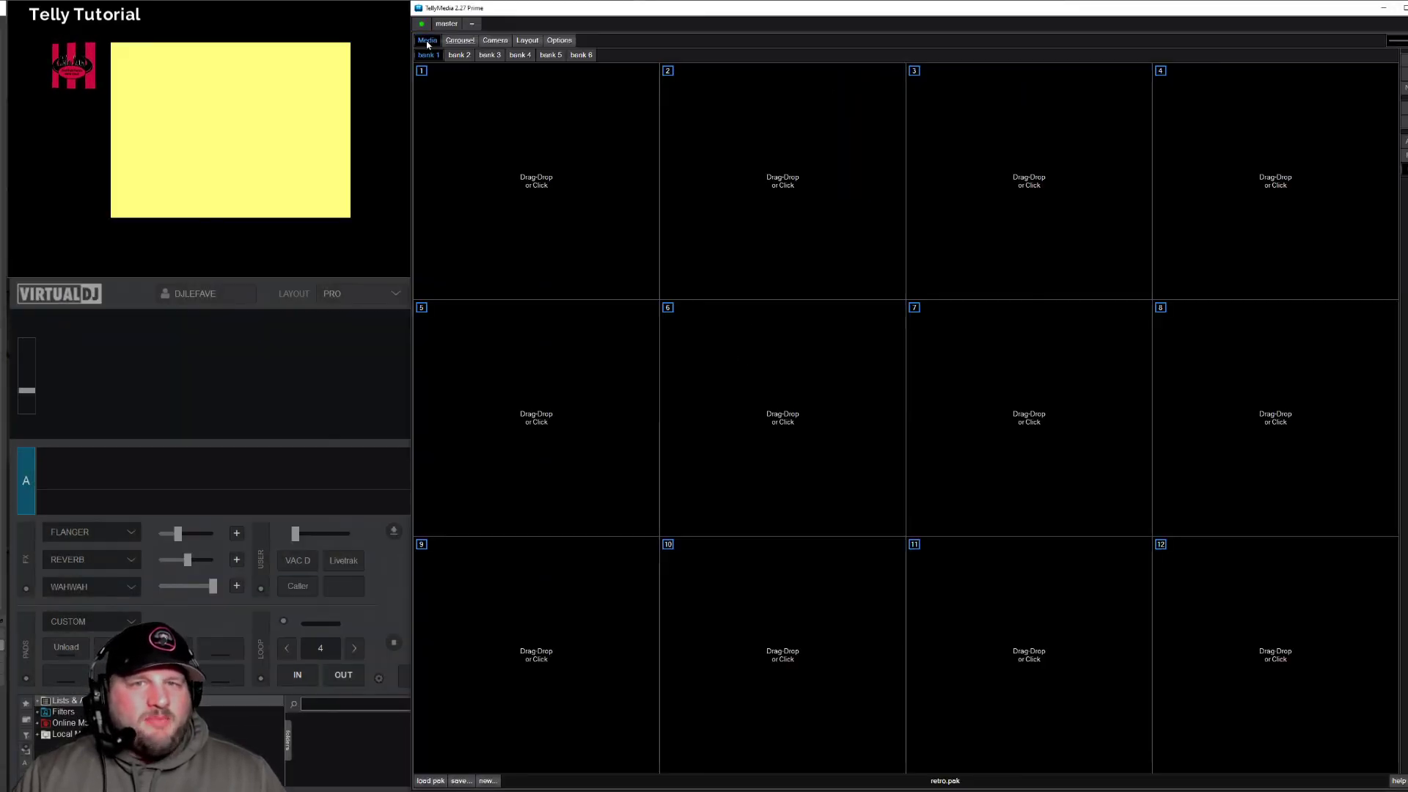
{"action": "left_click", "coordinate": [522, 153]}
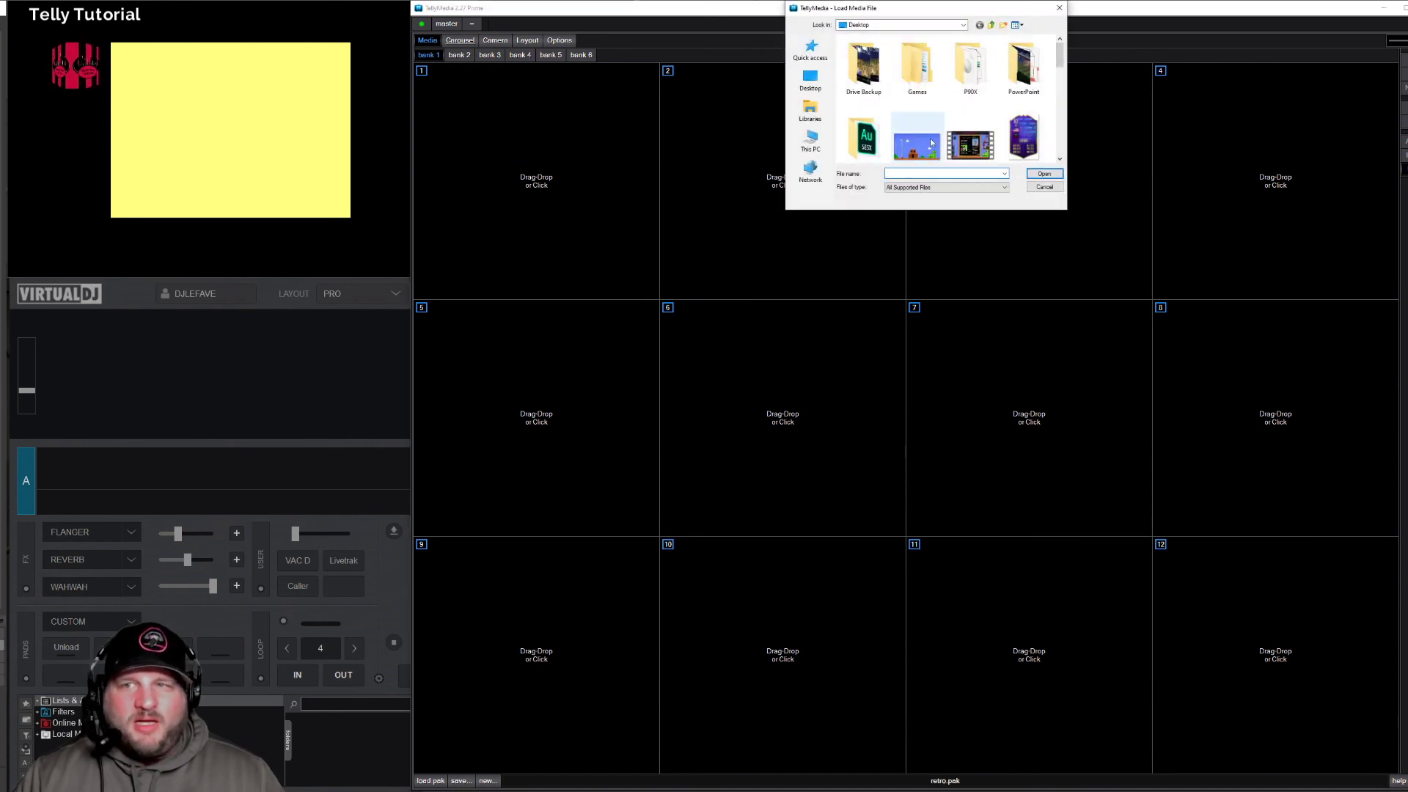
{"action": "left_click", "coordinate": [1023, 136]}
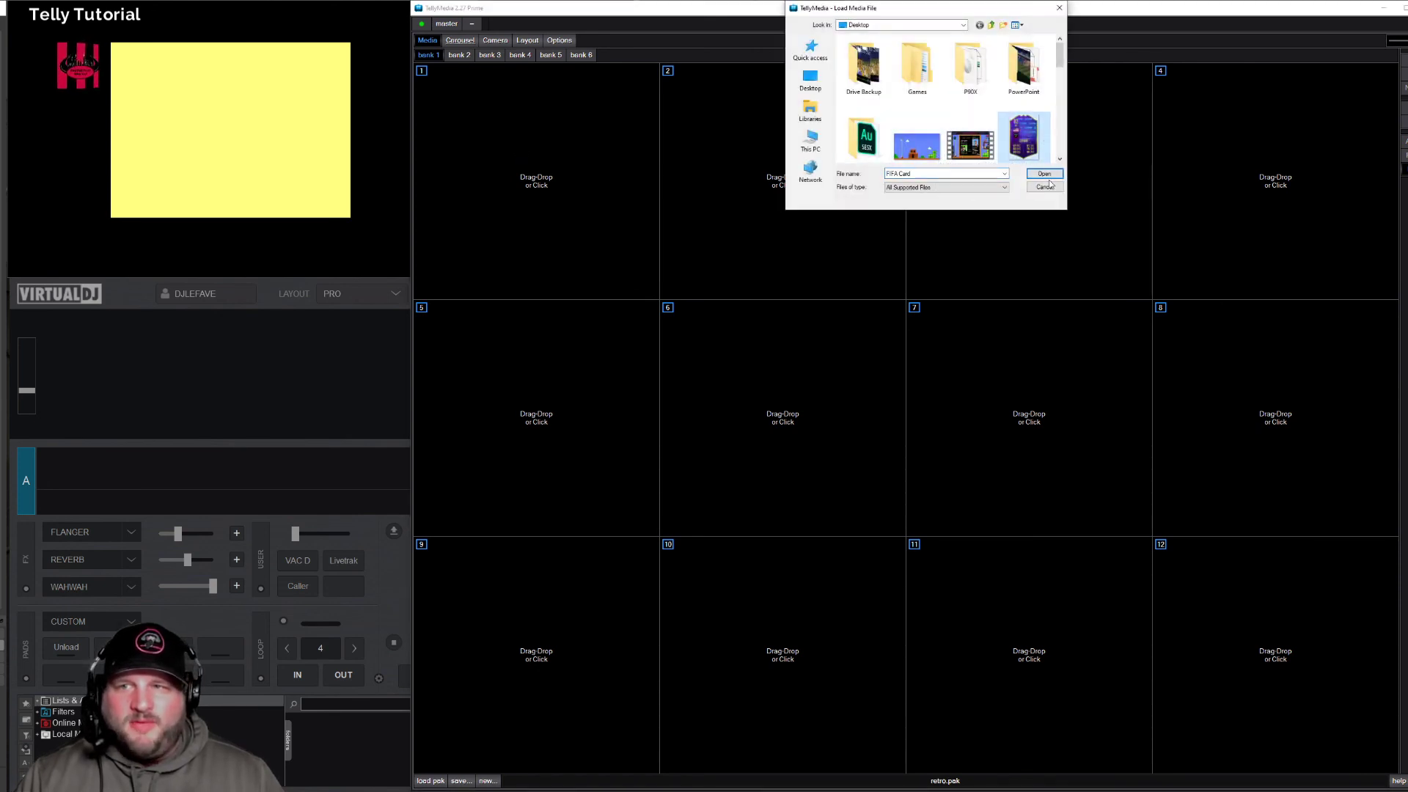
{"action": "left_click", "coordinate": [1044, 174]}
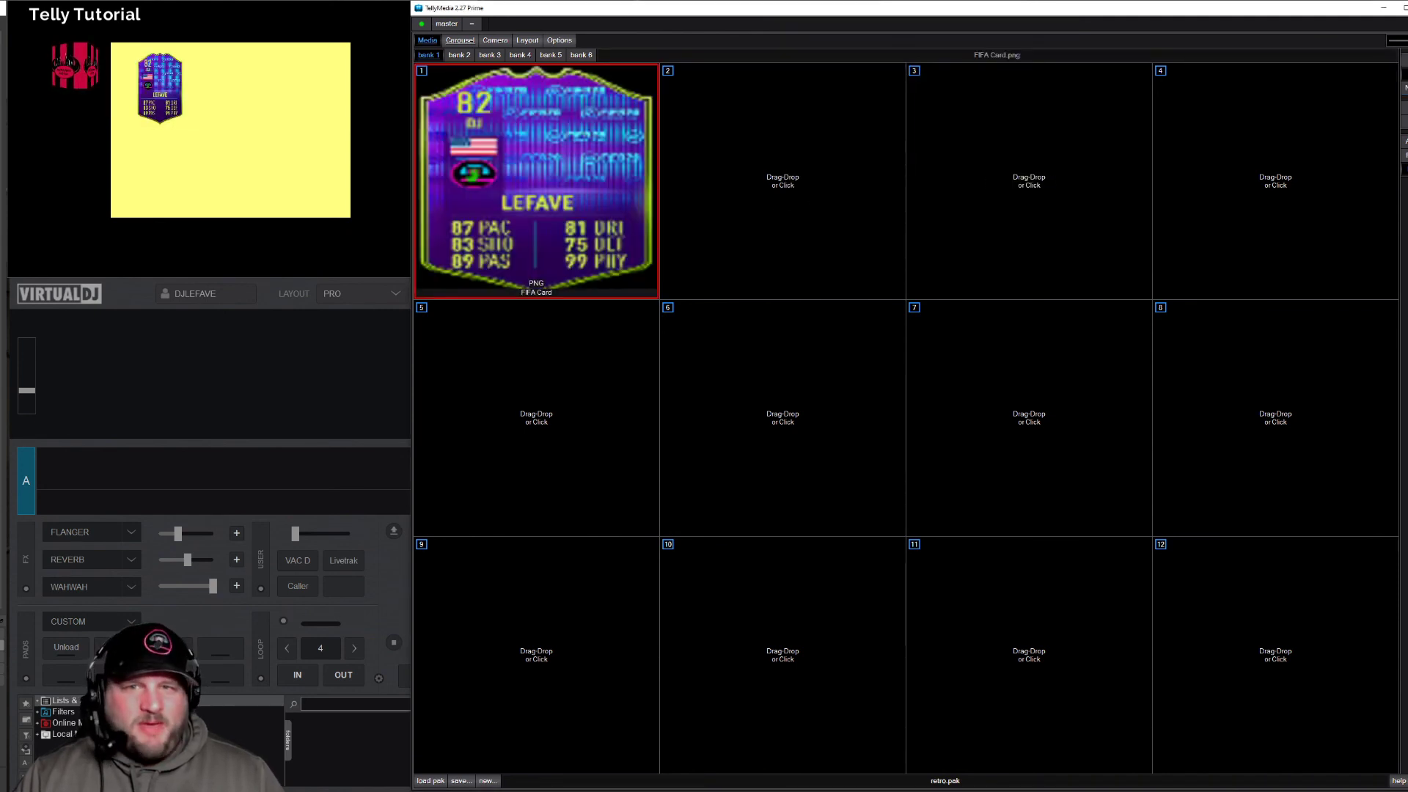
Reshape the Media panel into a larger portrait frame and place it so the card sits over the yellow panel's left half
{"action": "left_click", "coordinate": [522, 40]}
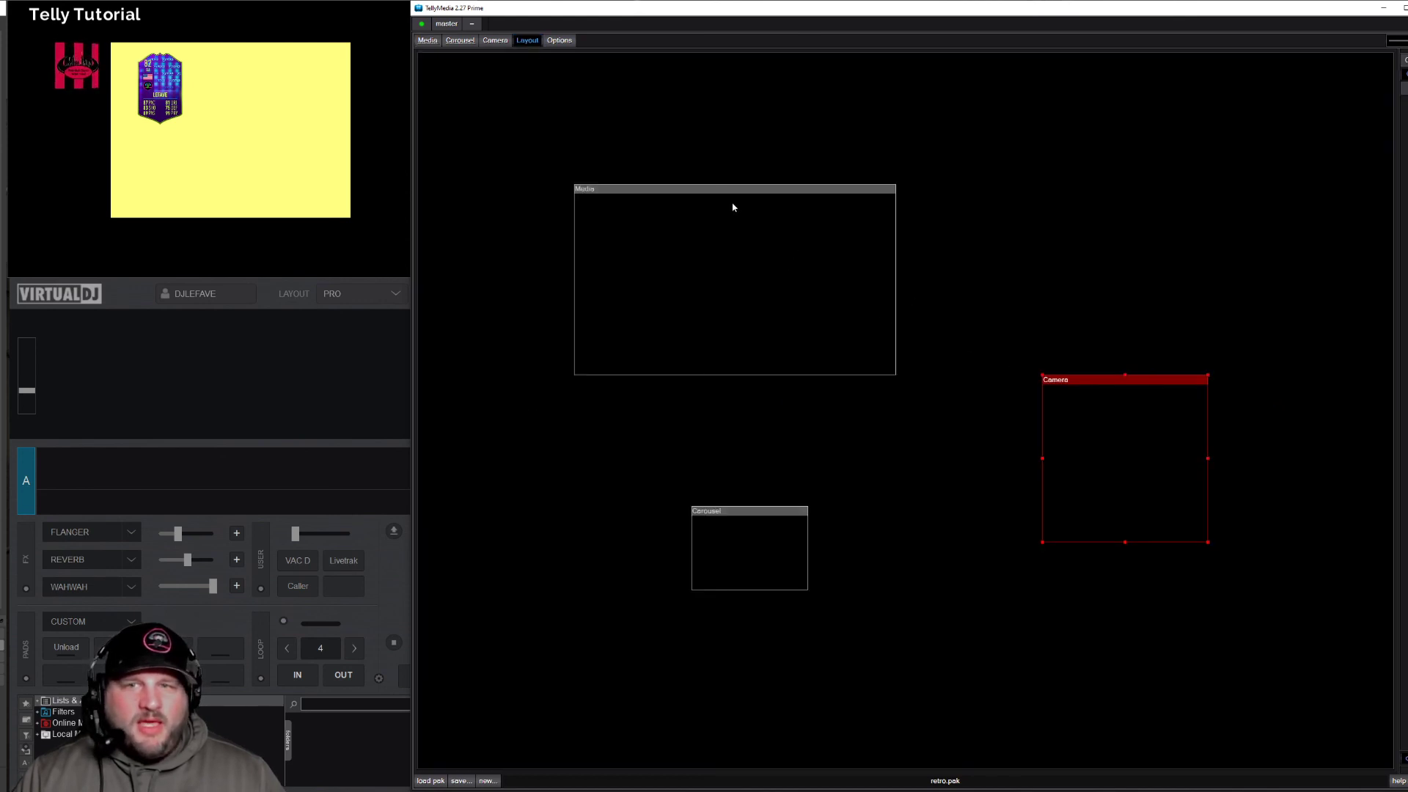
{"action": "left_click_drag", "start_coordinate": [709, 192], "coordinate": [699, 372]}
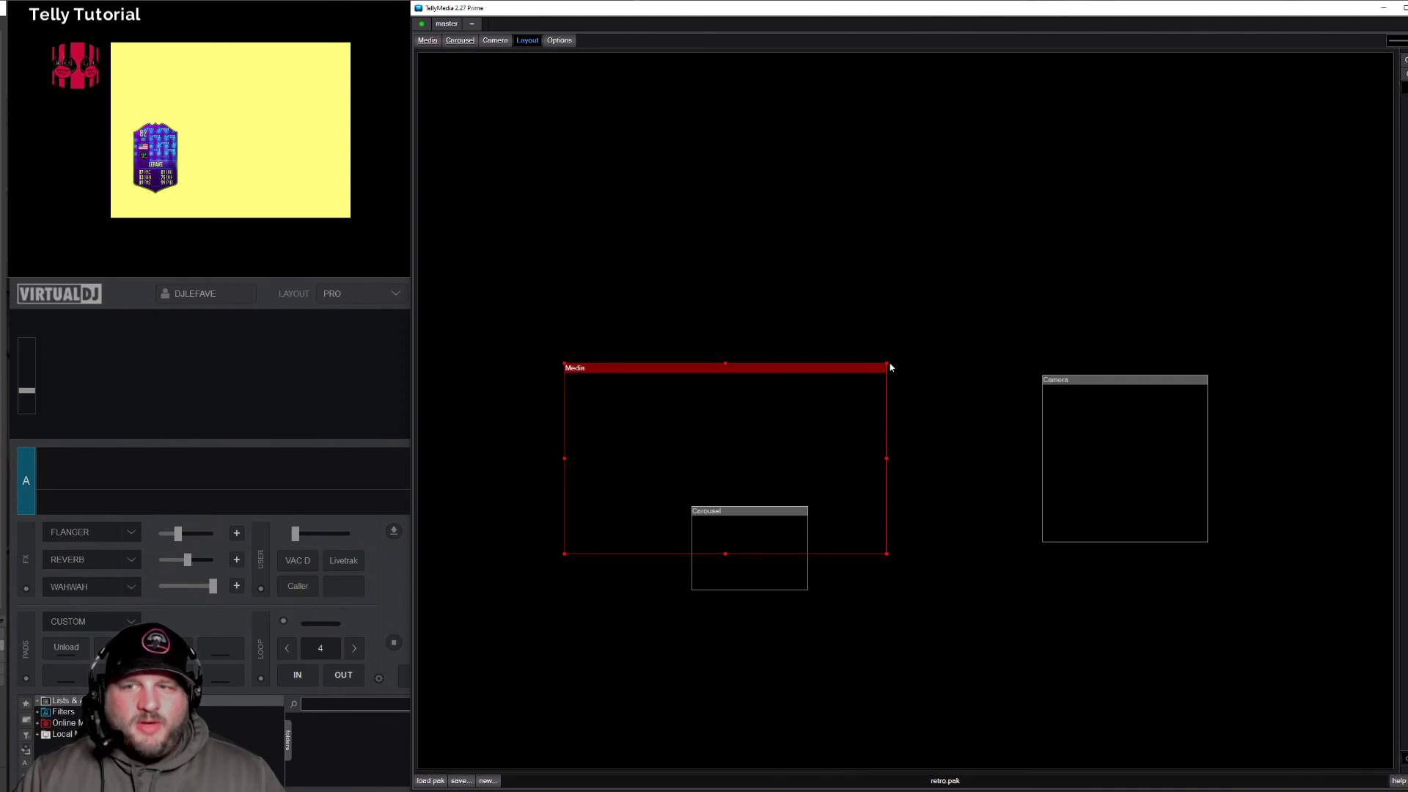
{"action": "left_click_drag", "start_coordinate": [888, 362], "coordinate": [1168, 156]}
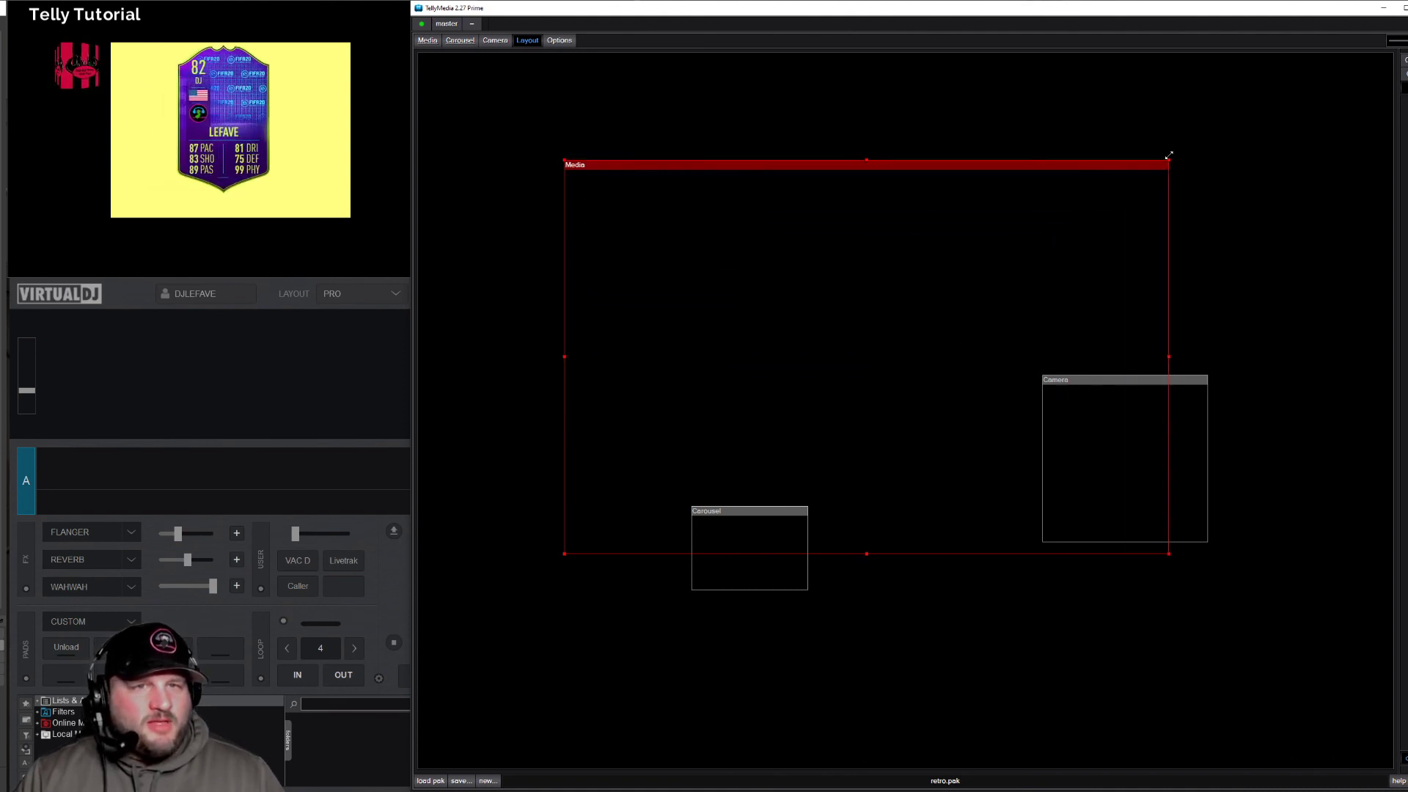
{"action": "left_click_drag", "start_coordinate": [995, 179], "coordinate": [709, 165]}
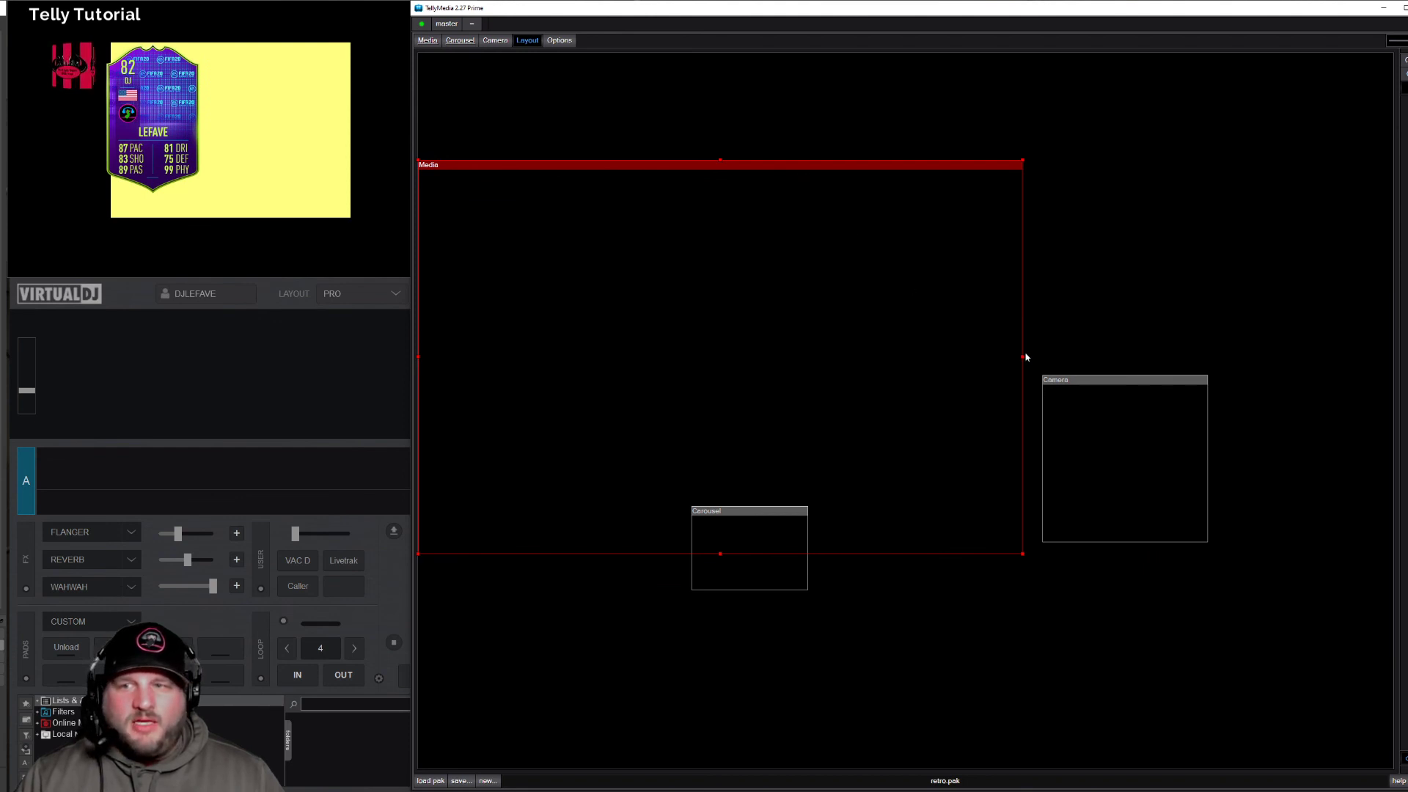
{"action": "left_click_drag", "start_coordinate": [1022, 356], "coordinate": [721, 346]}
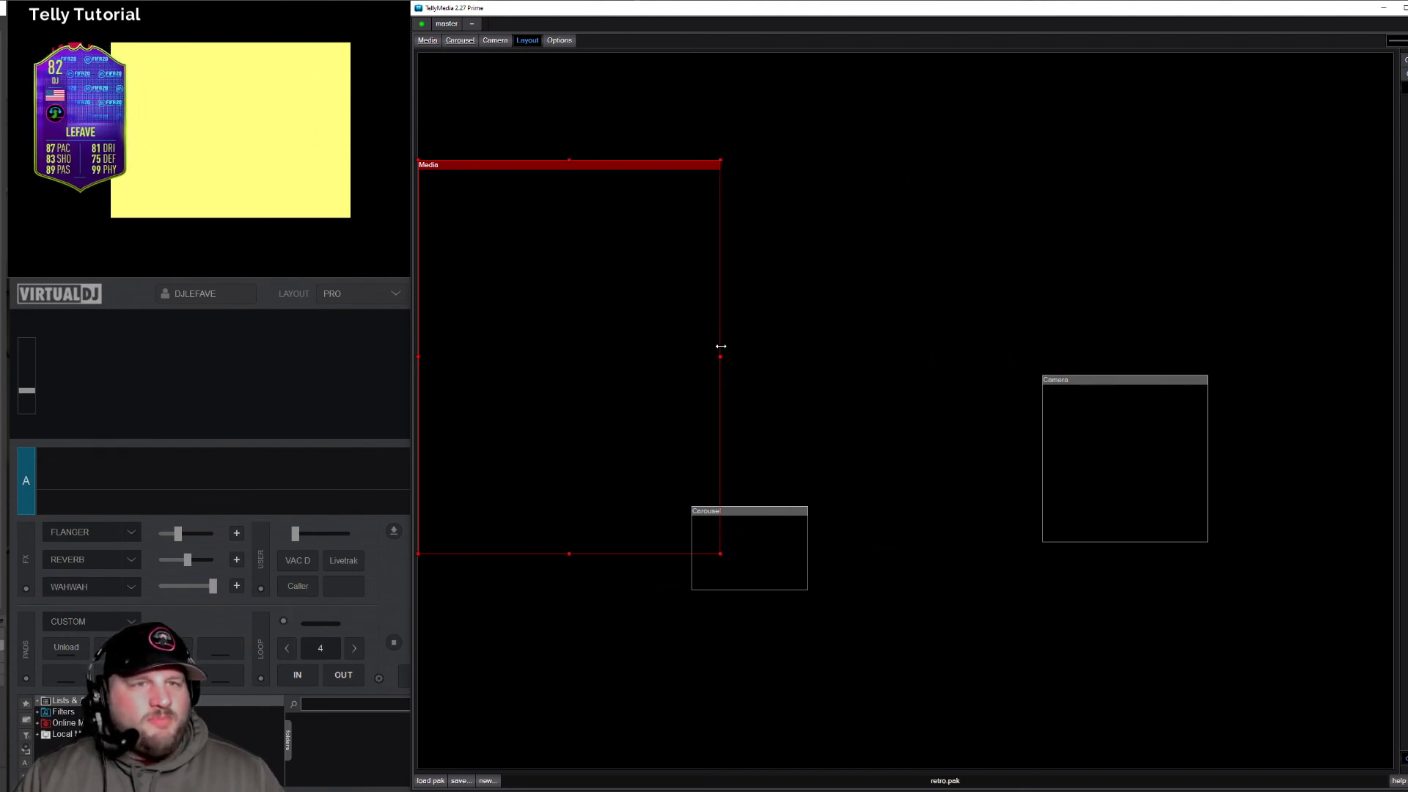
{"action": "left_click_drag", "start_coordinate": [598, 170], "coordinate": [802, 179]}
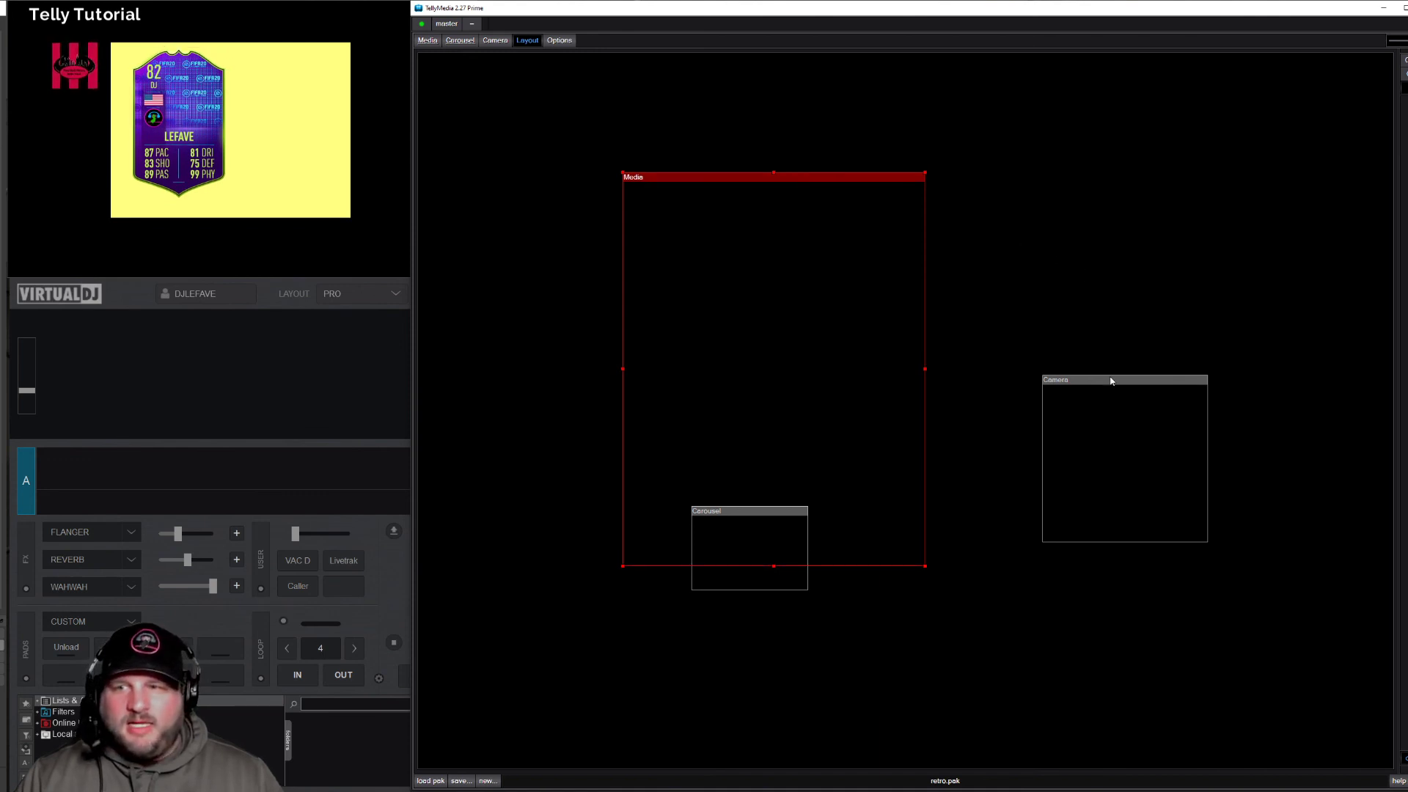
Move the Camera panel so it overlaps the Media panel's right edge, and minimize TellyMedia
{"action": "left_click_drag", "start_coordinate": [1111, 380], "coordinate": [725, 239]}
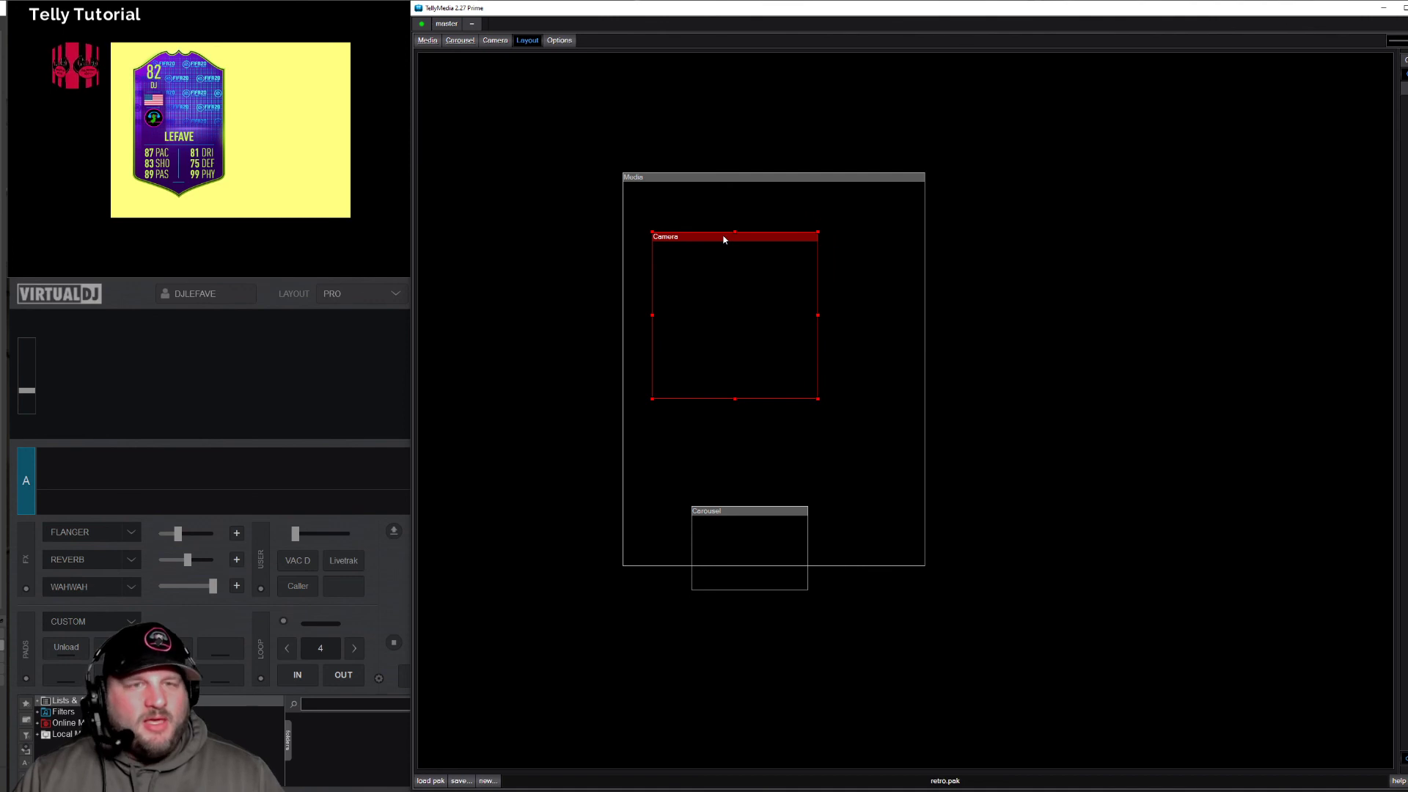
{"action": "left_click_drag", "start_coordinate": [750, 239], "coordinate": [995, 237]}
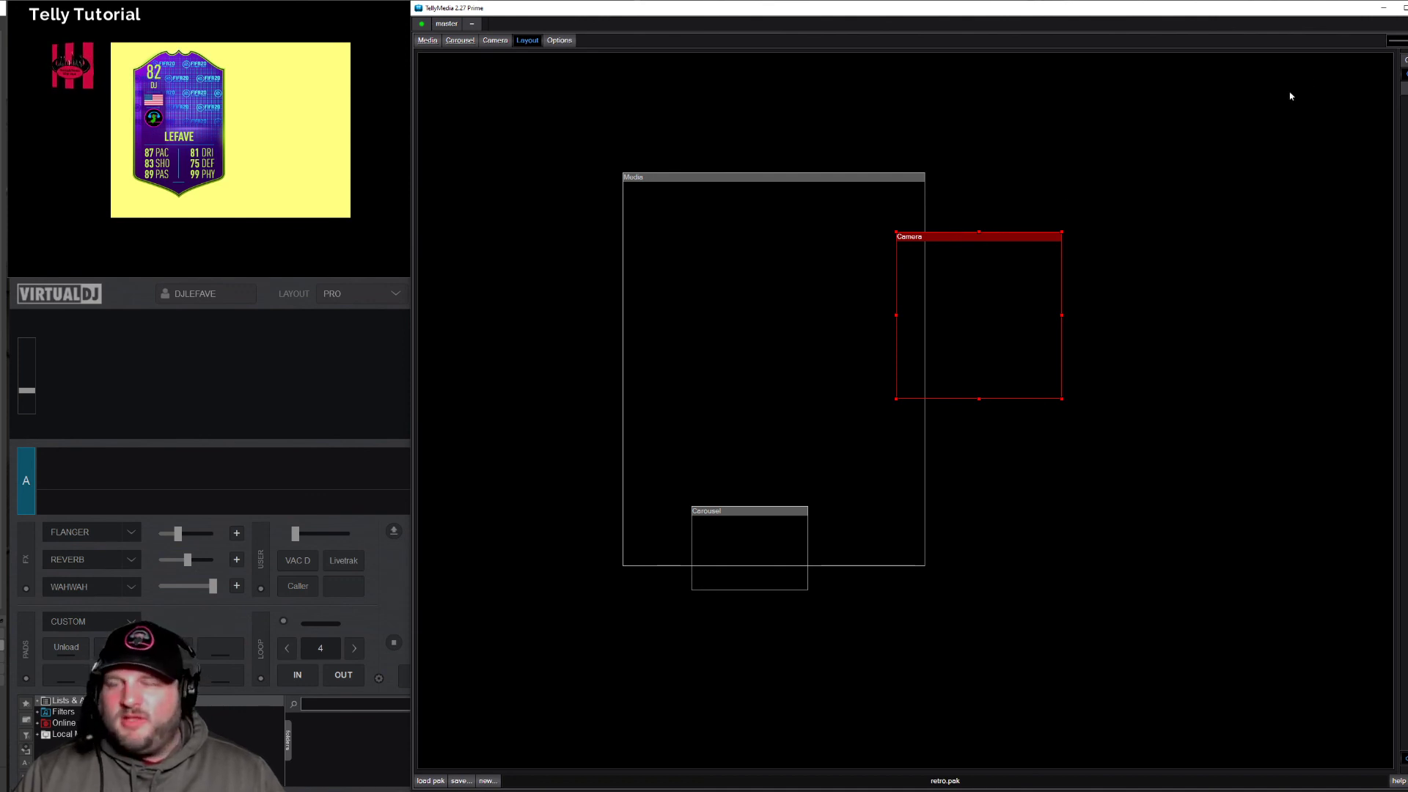
{"action": "left_click", "coordinate": [1384, 8]}
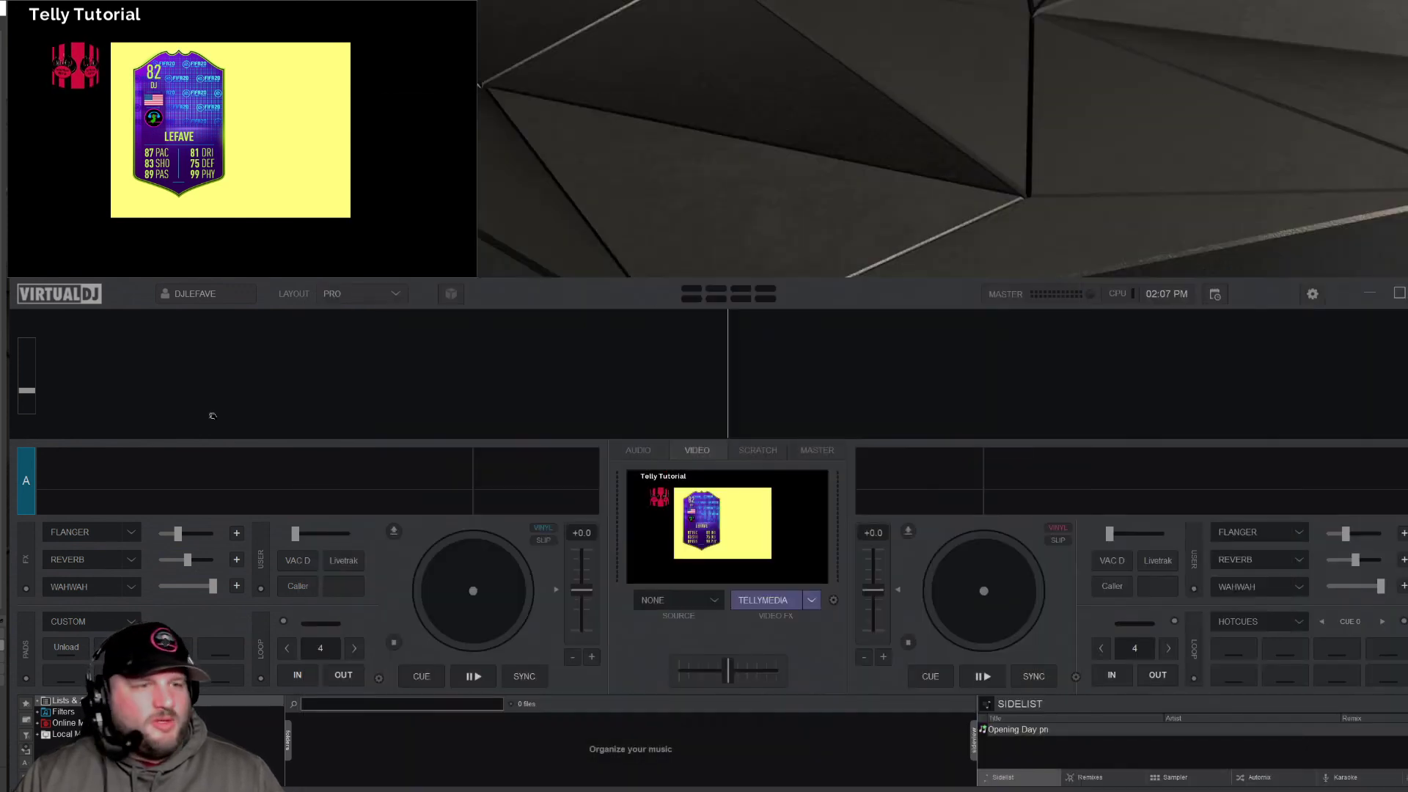